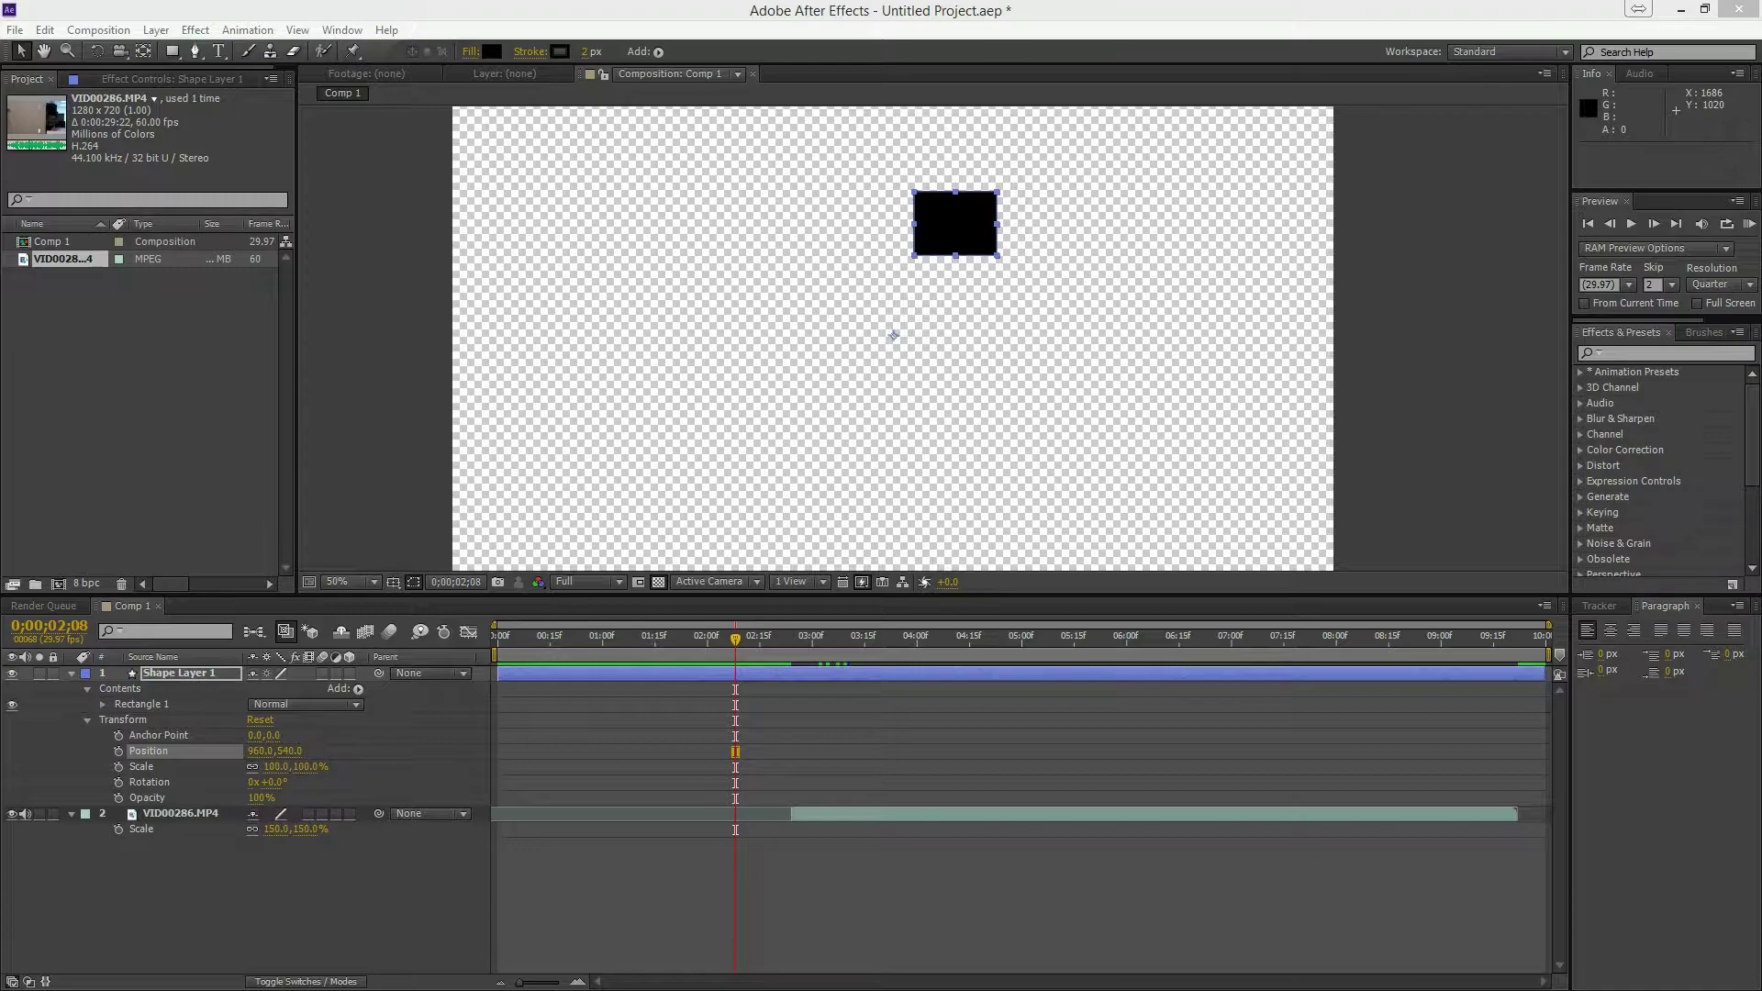
Keyframe Shape Layer 1's Position at 0;00;00;00 and add a second keyframe of 960, 1159 at 0;00;00;29
click(605, 637)
click(179, 673)
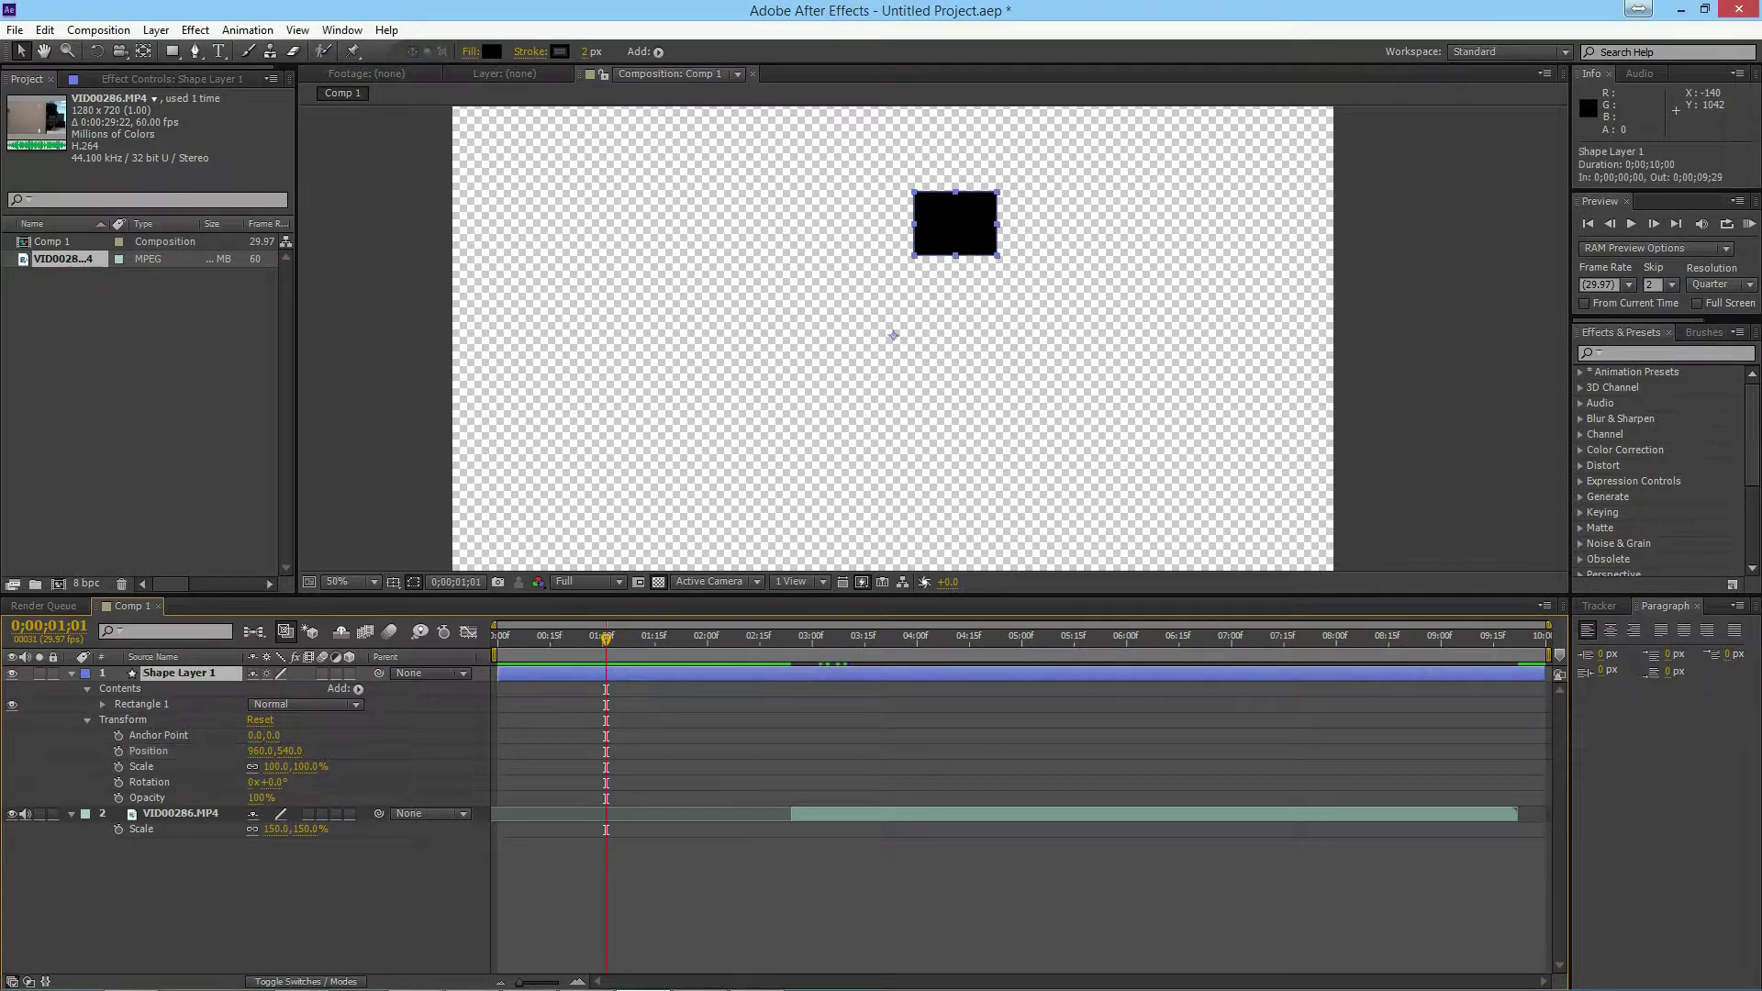
key(Home)
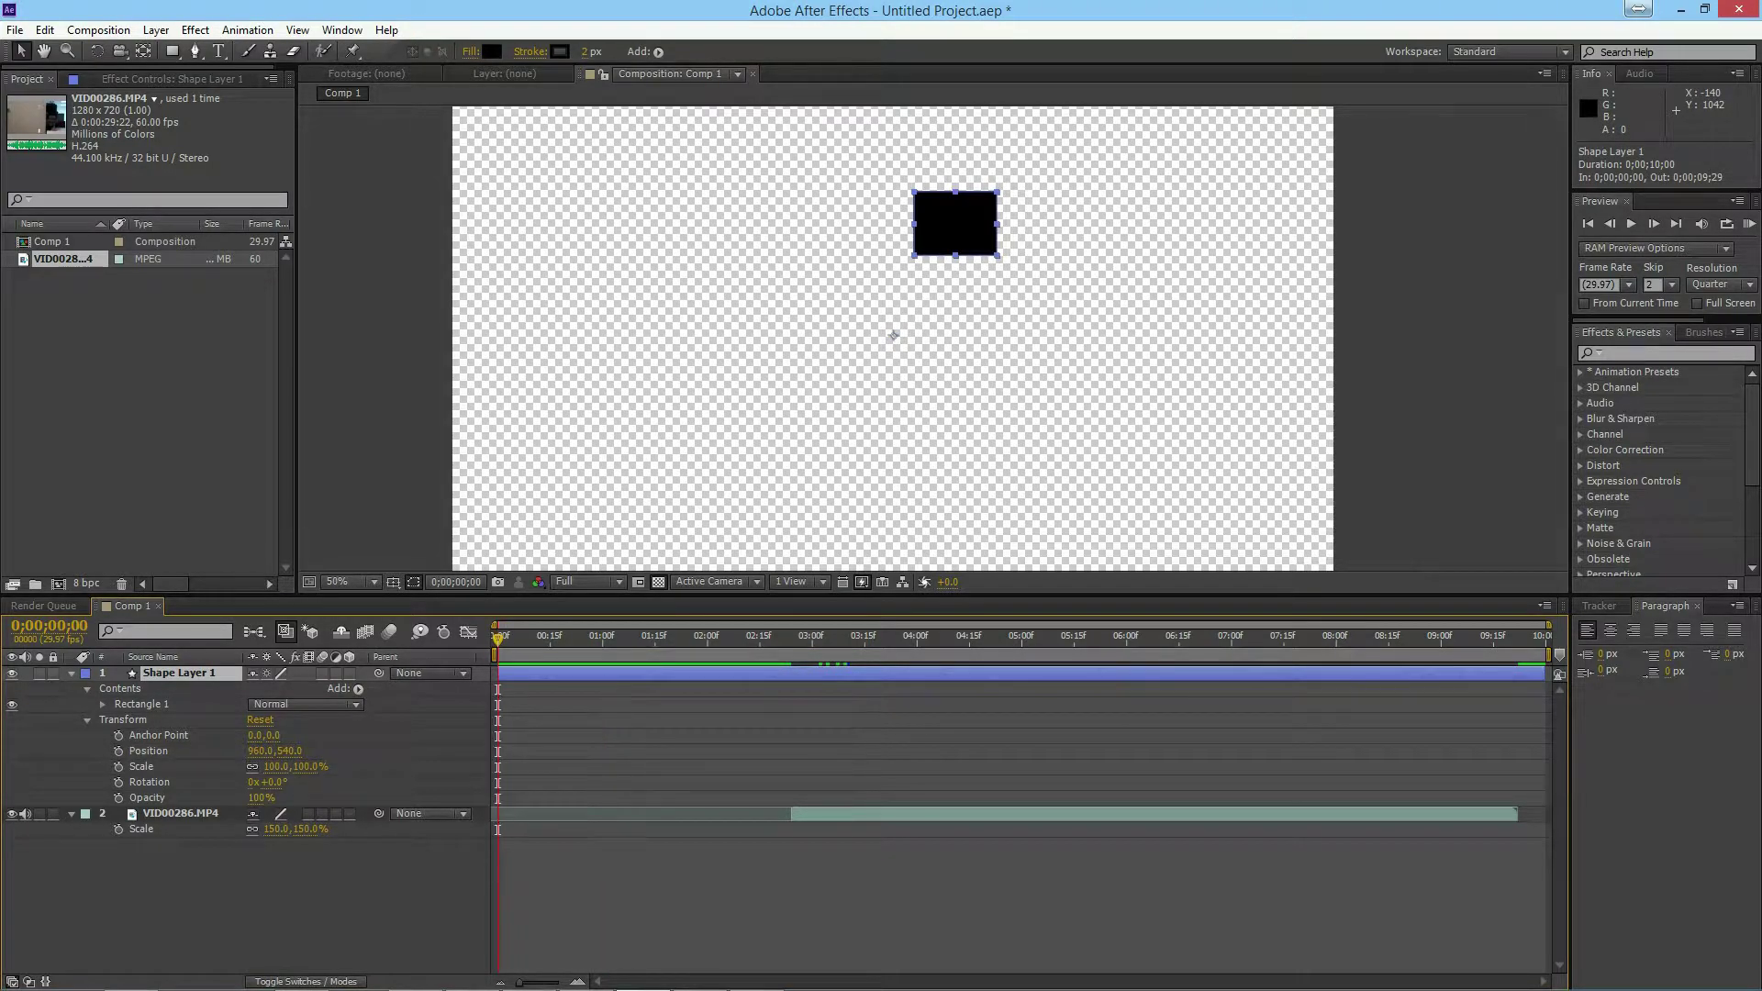
key(alt+shift+p)
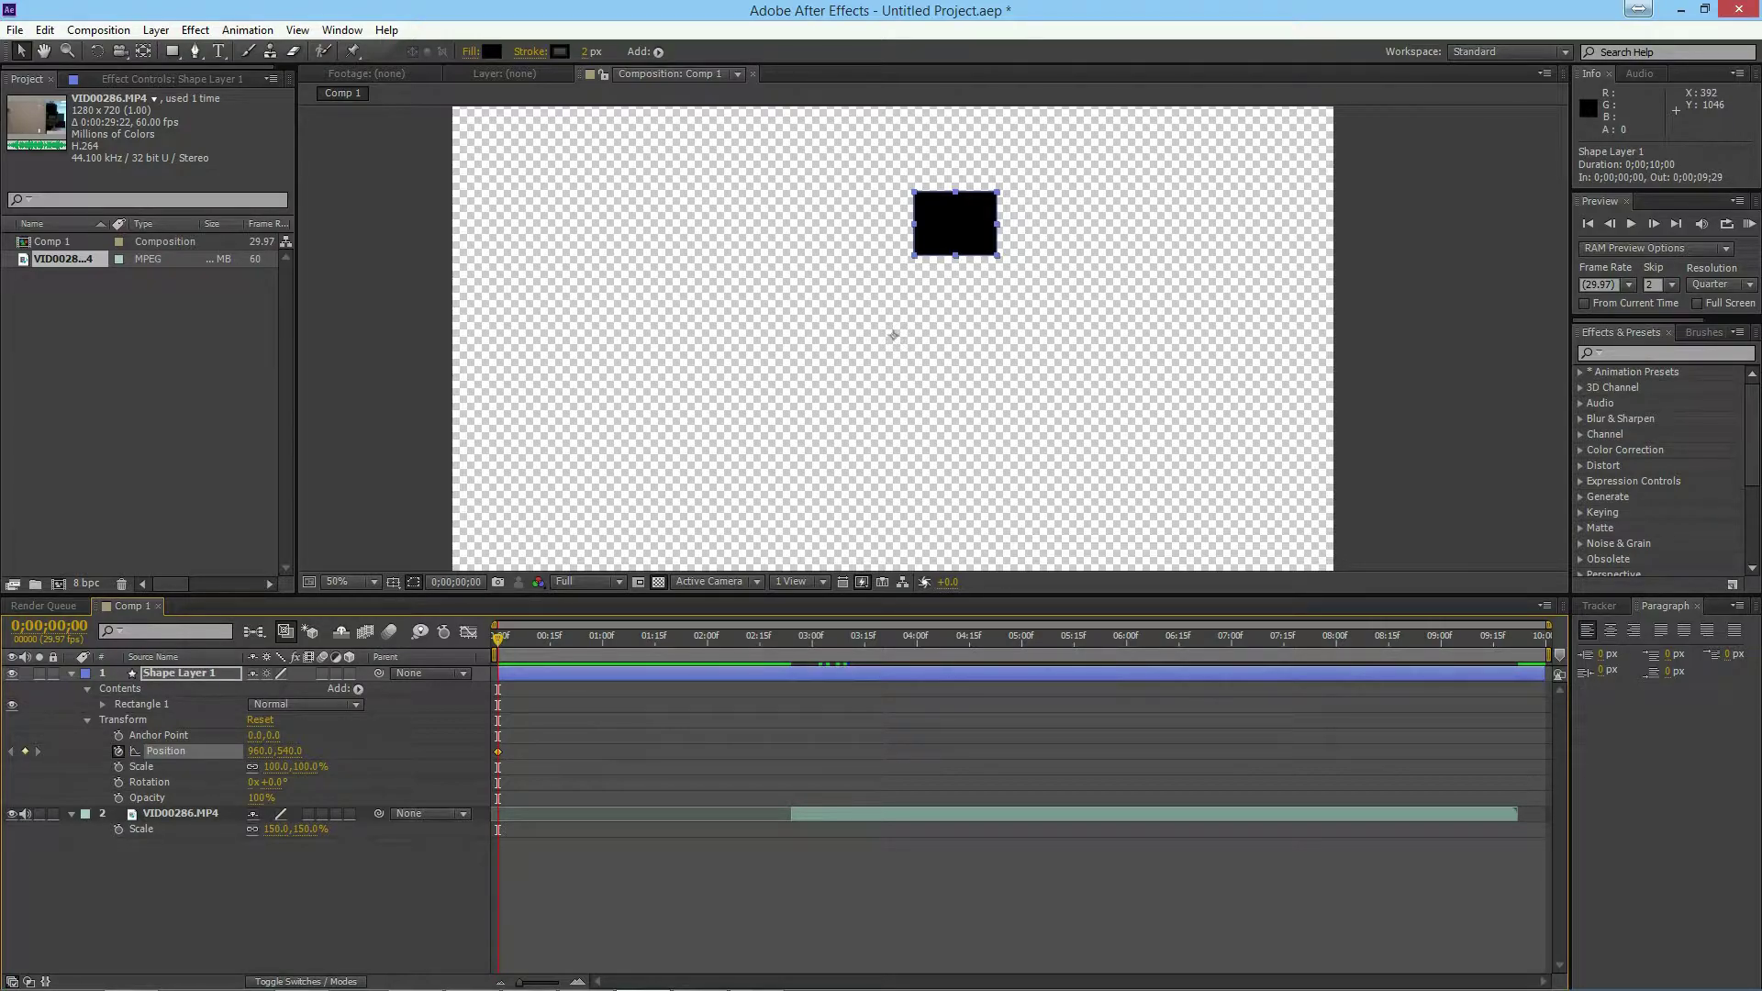
click(599, 638)
drag(289, 751, 856, 750)
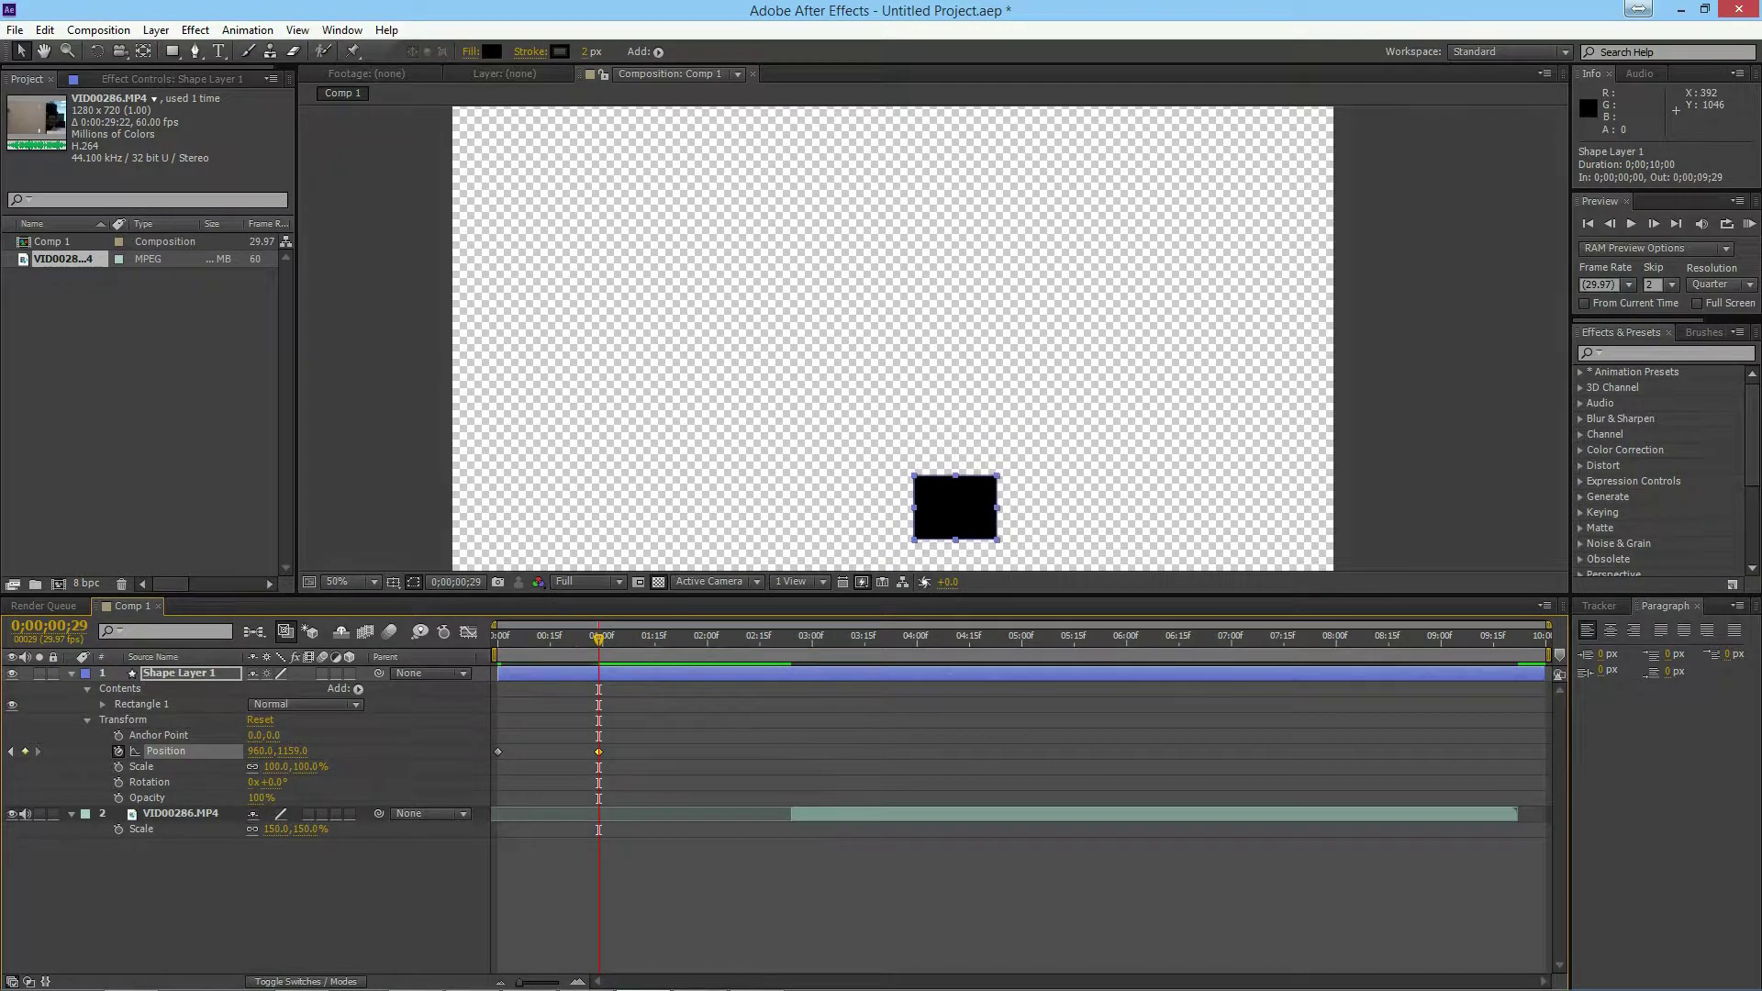
Preview the rectangle's drop from the start of the composition and remove its Position keyframes
key(Home)
key(space)
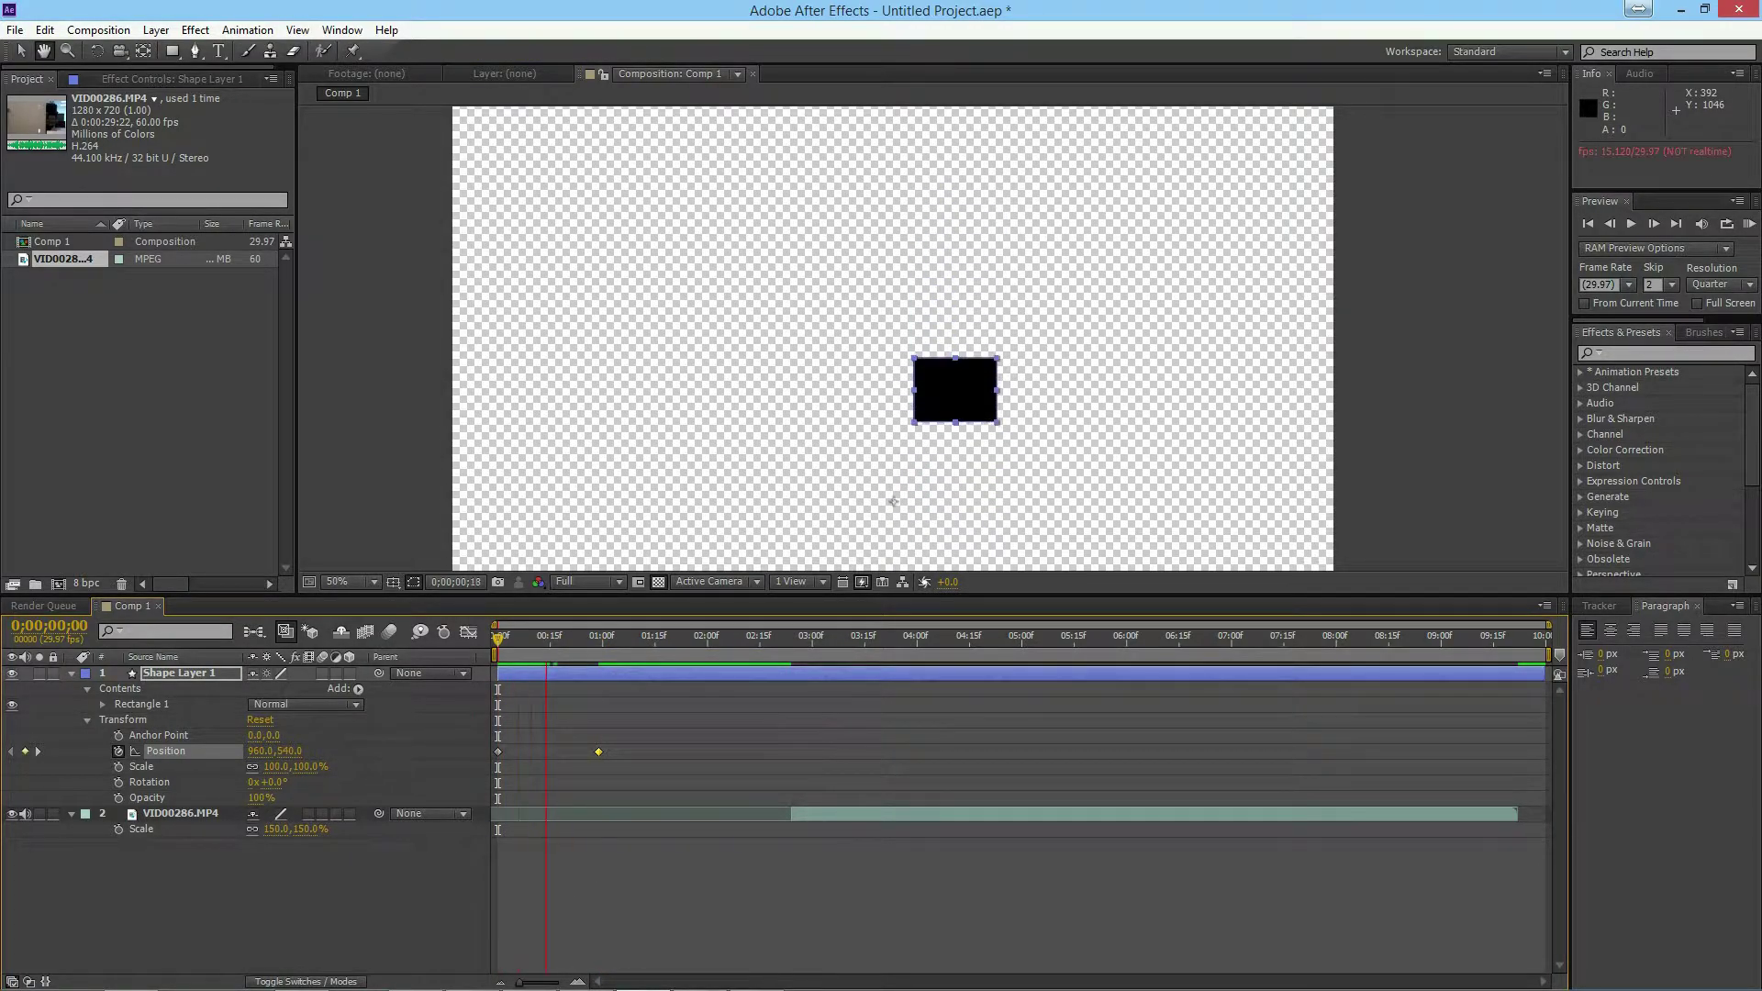
key(space)
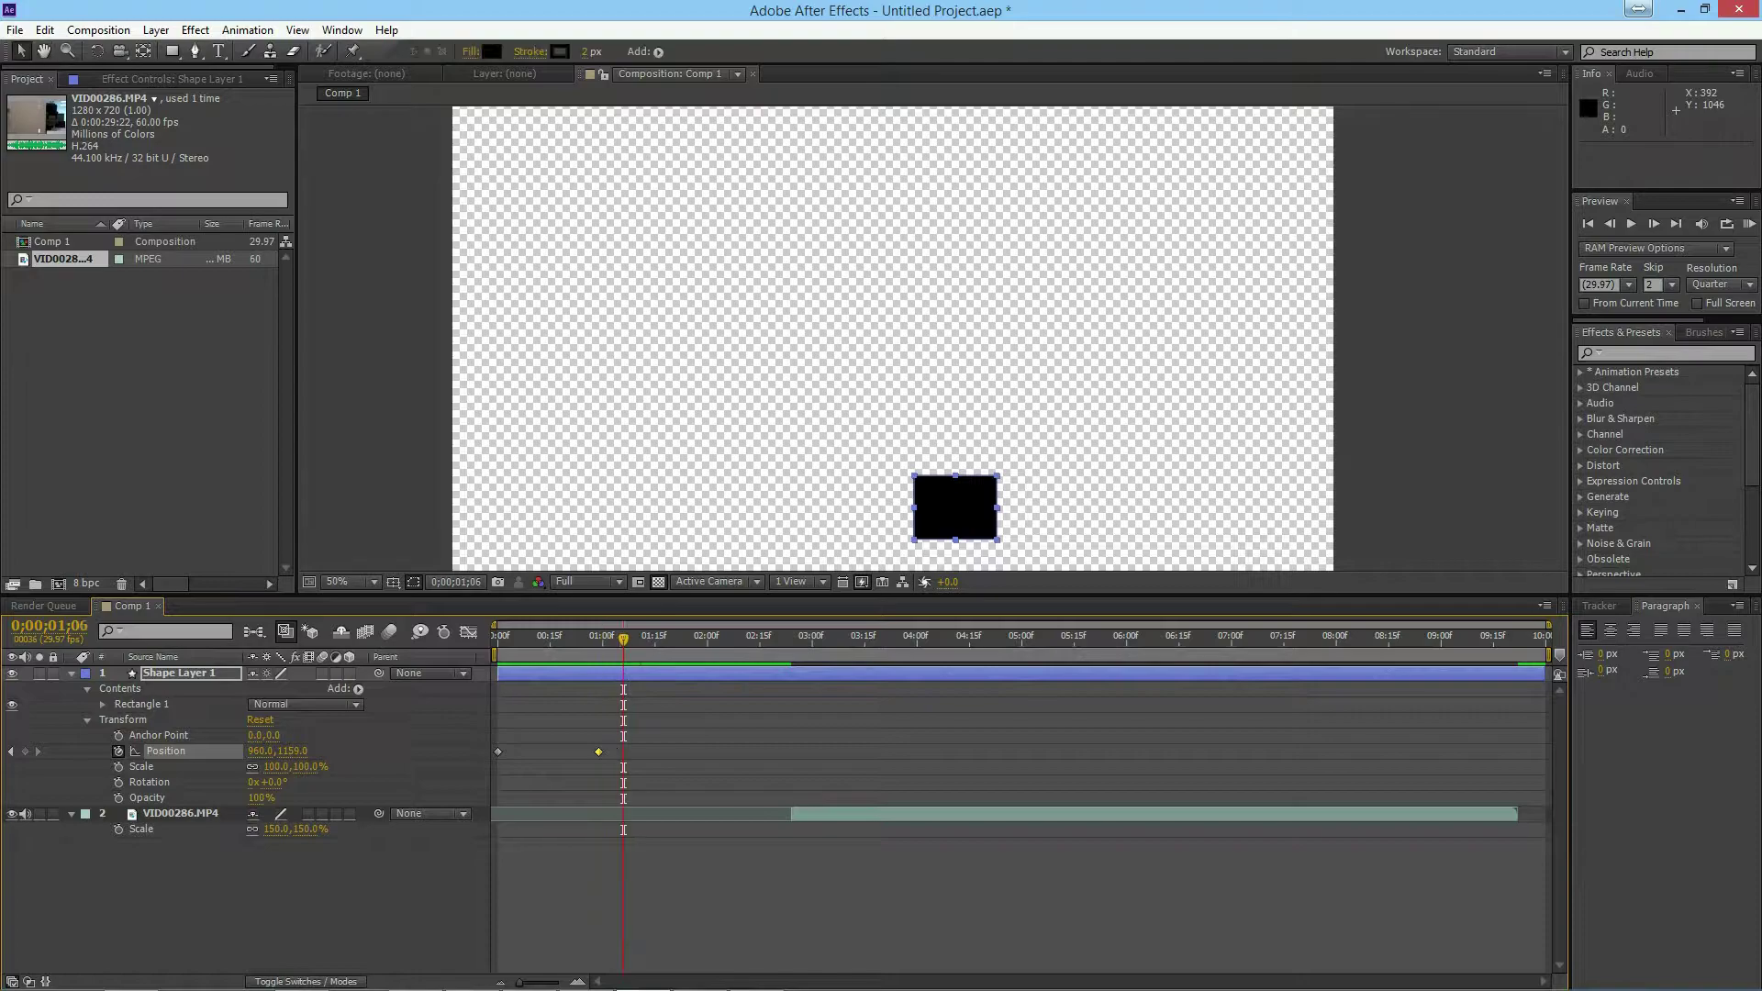
key(Home)
key(space)
click(118, 751)
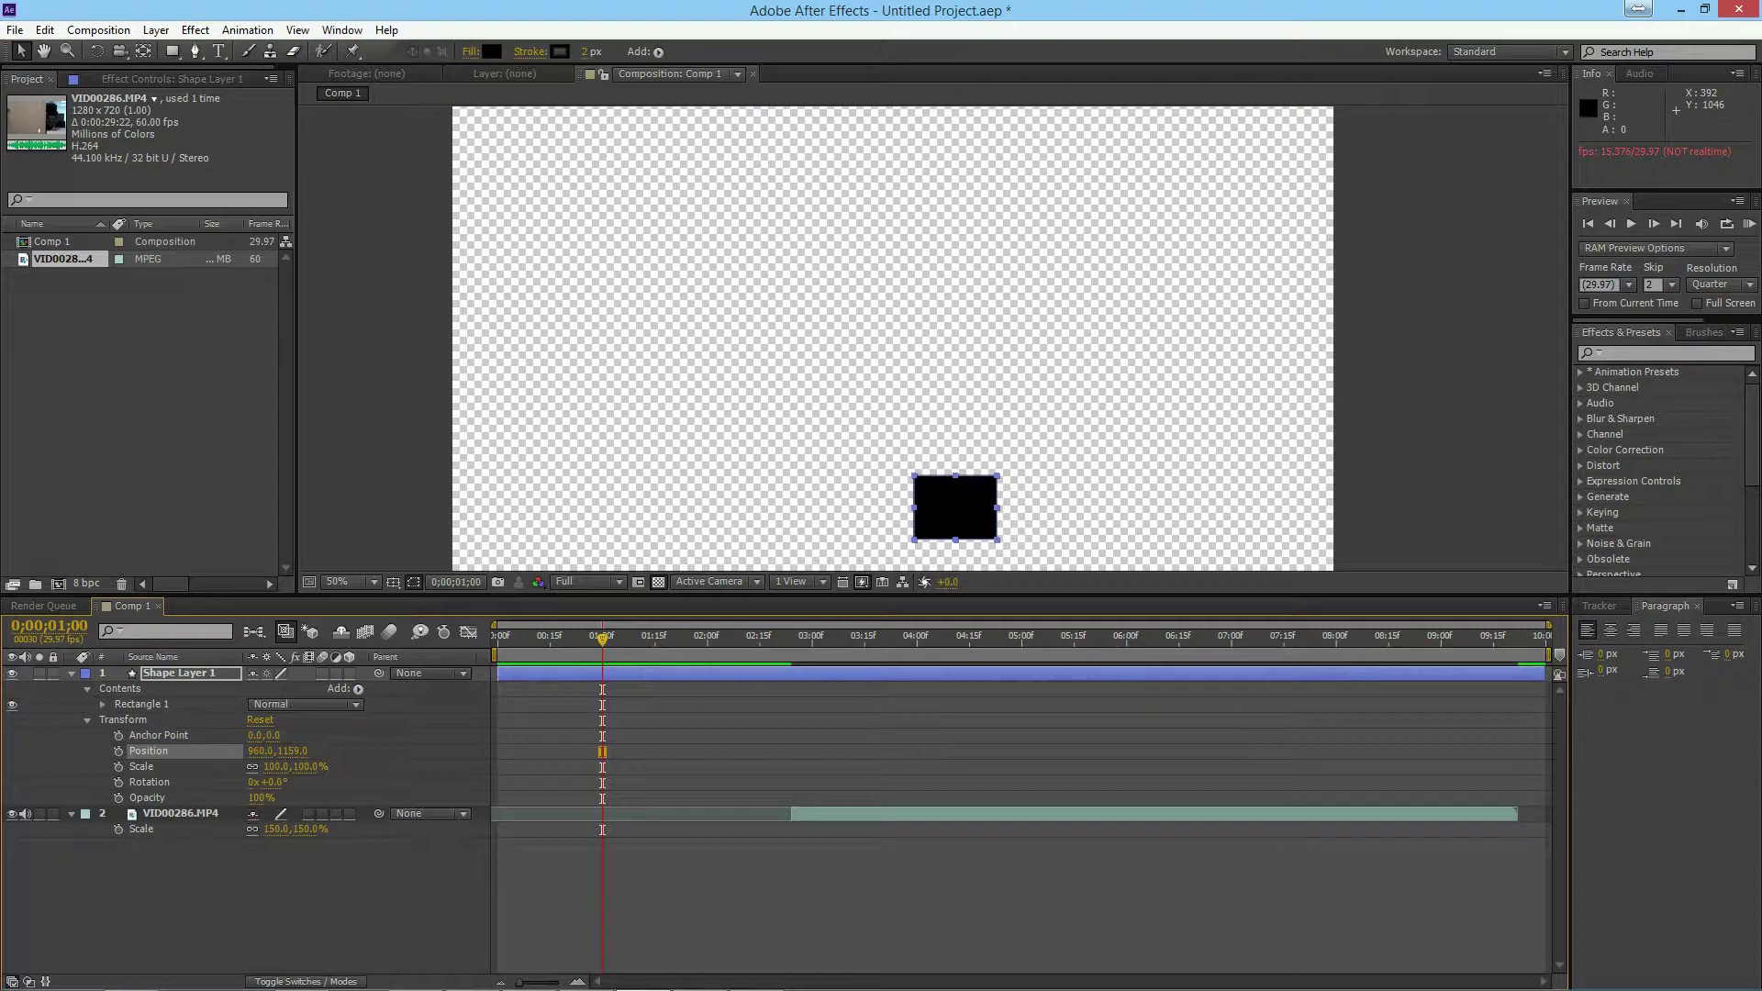
At 0;00;04;18, place Shape Layer 1's rectangle beside the blurred falling object at 922, 967 and stretch its height to about 185%
click(179, 813)
drag(602, 637, 1018, 638)
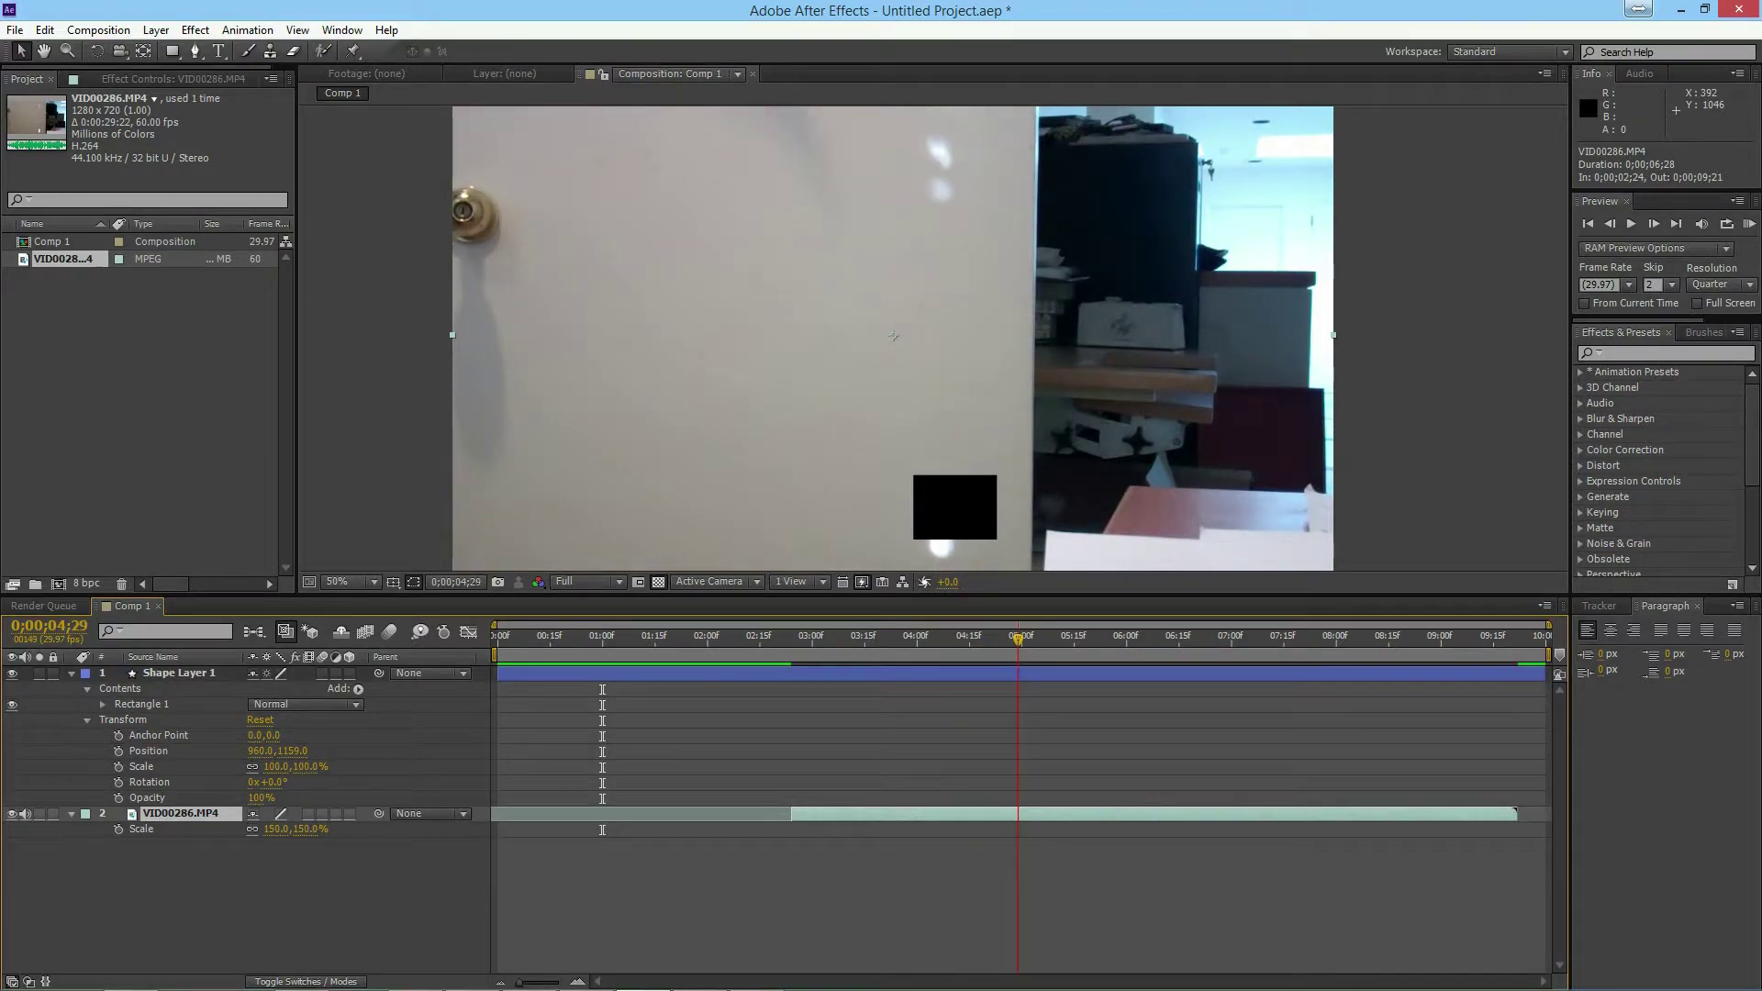
drag(1018, 637, 1008, 638)
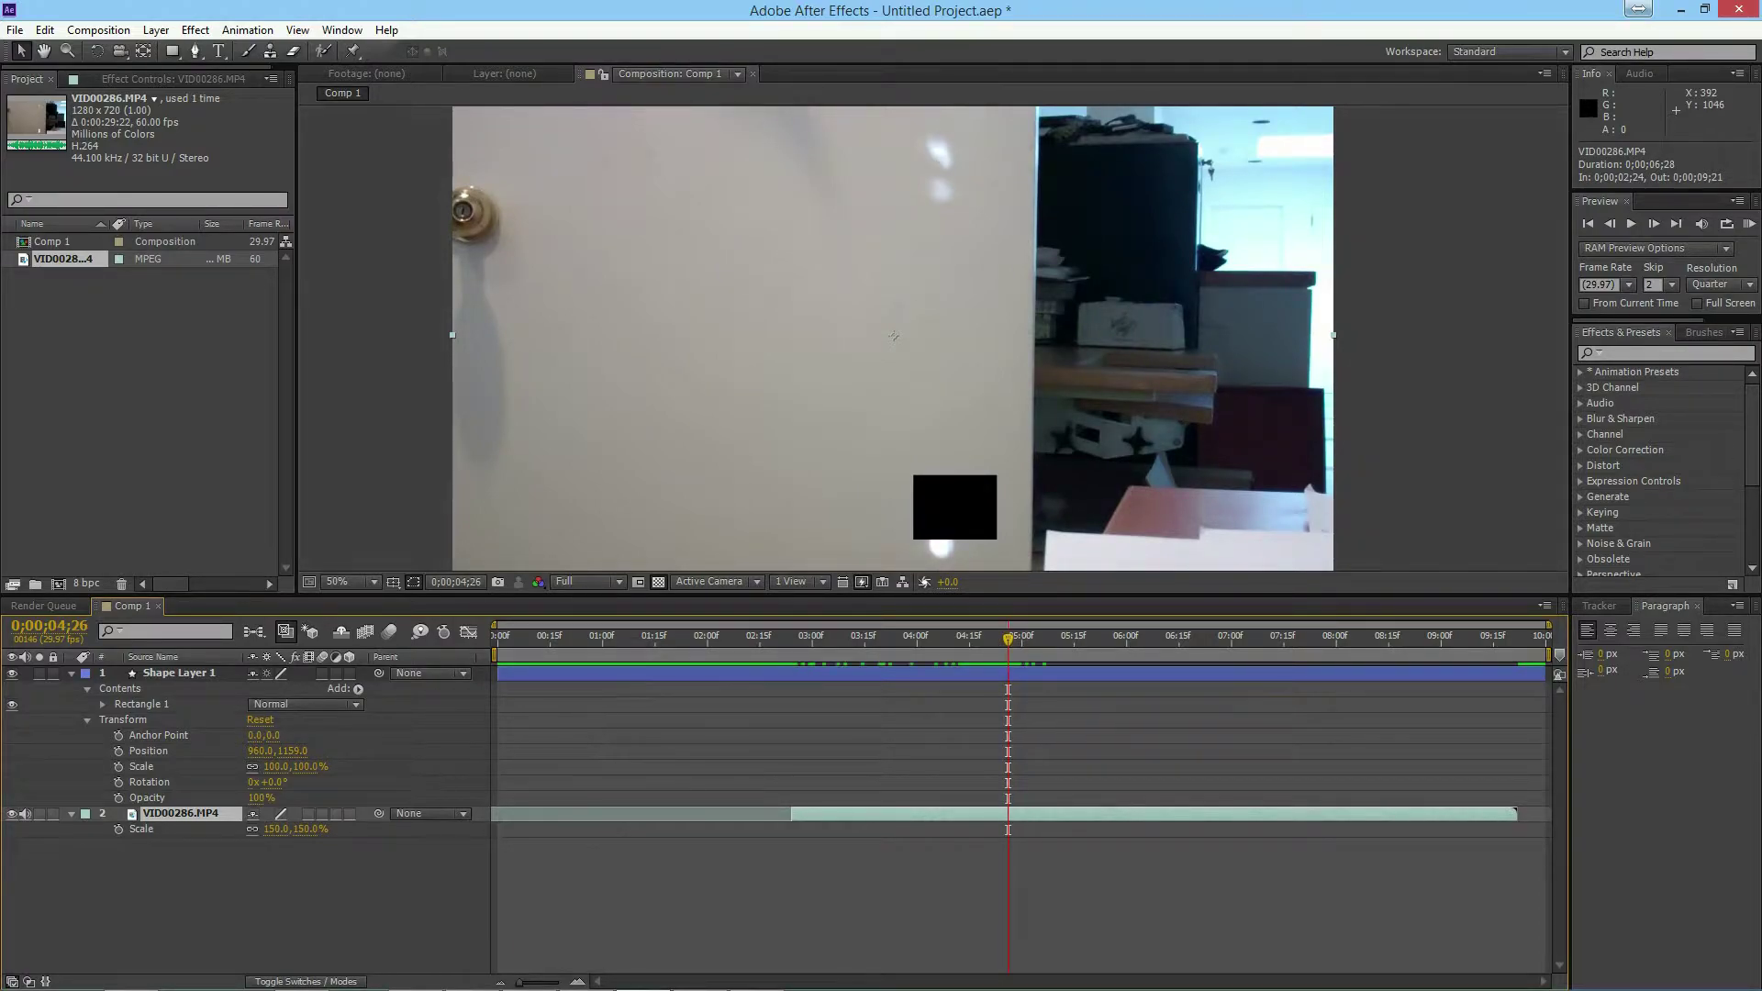
drag(1007, 639, 976, 640)
key(Page_Down)
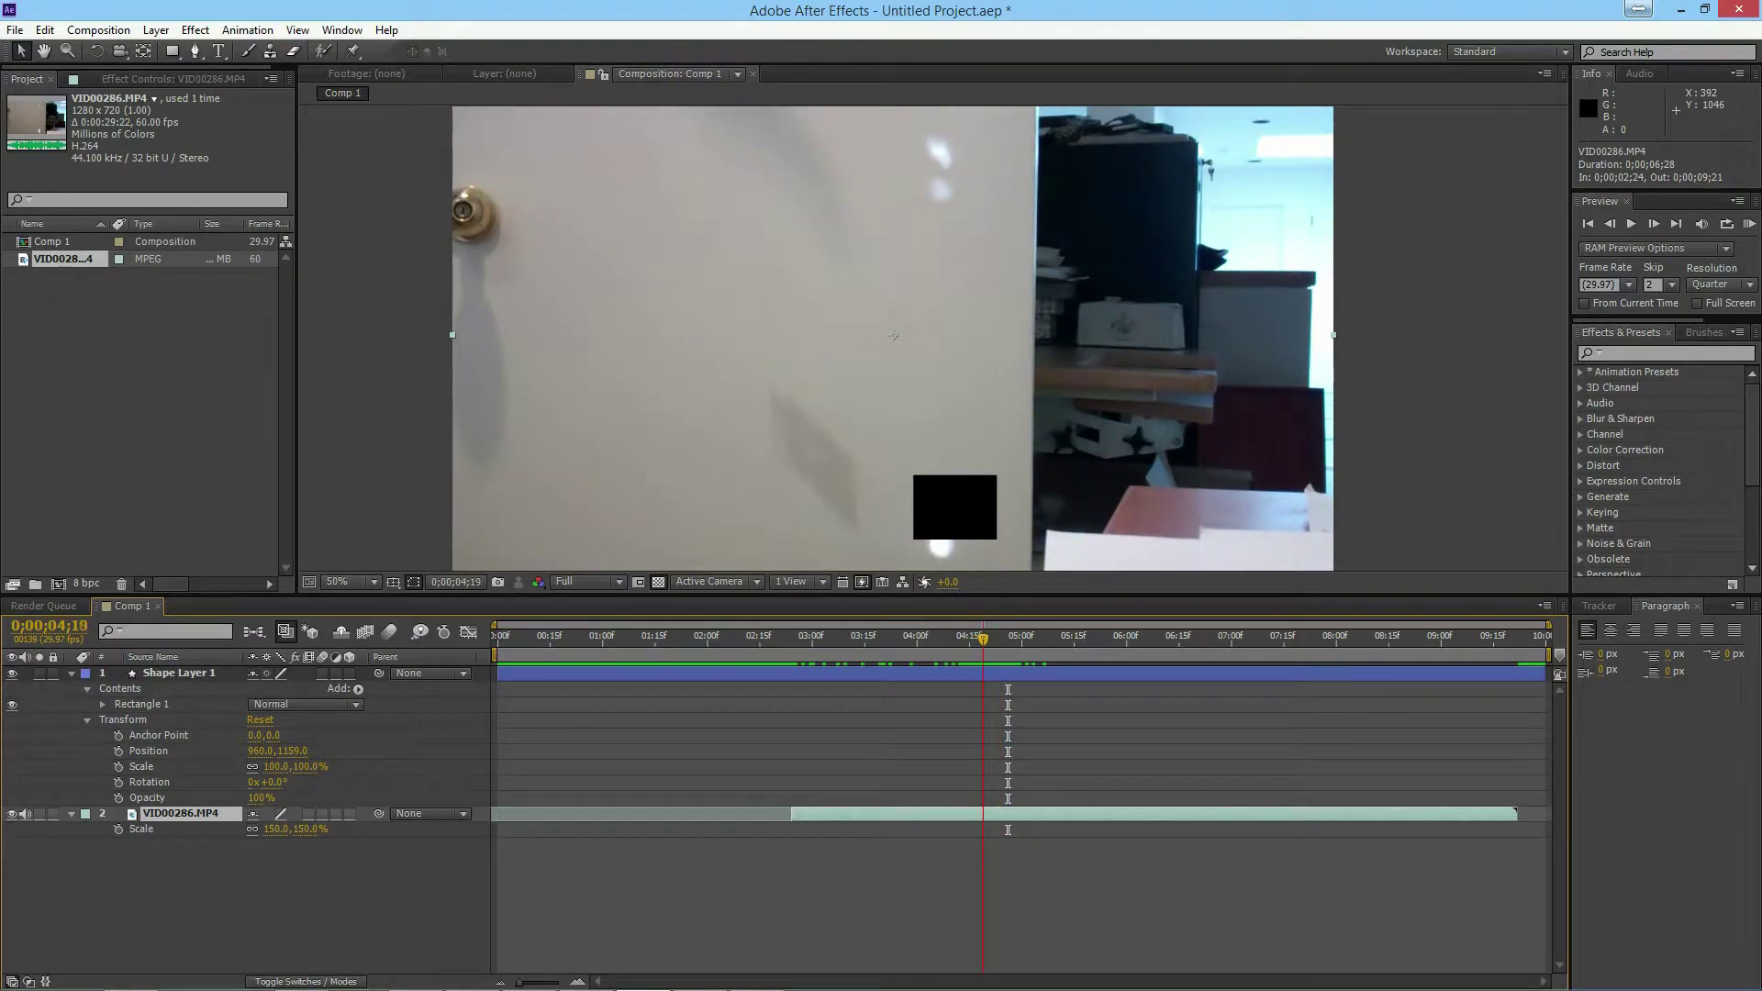
key(Page_Up)
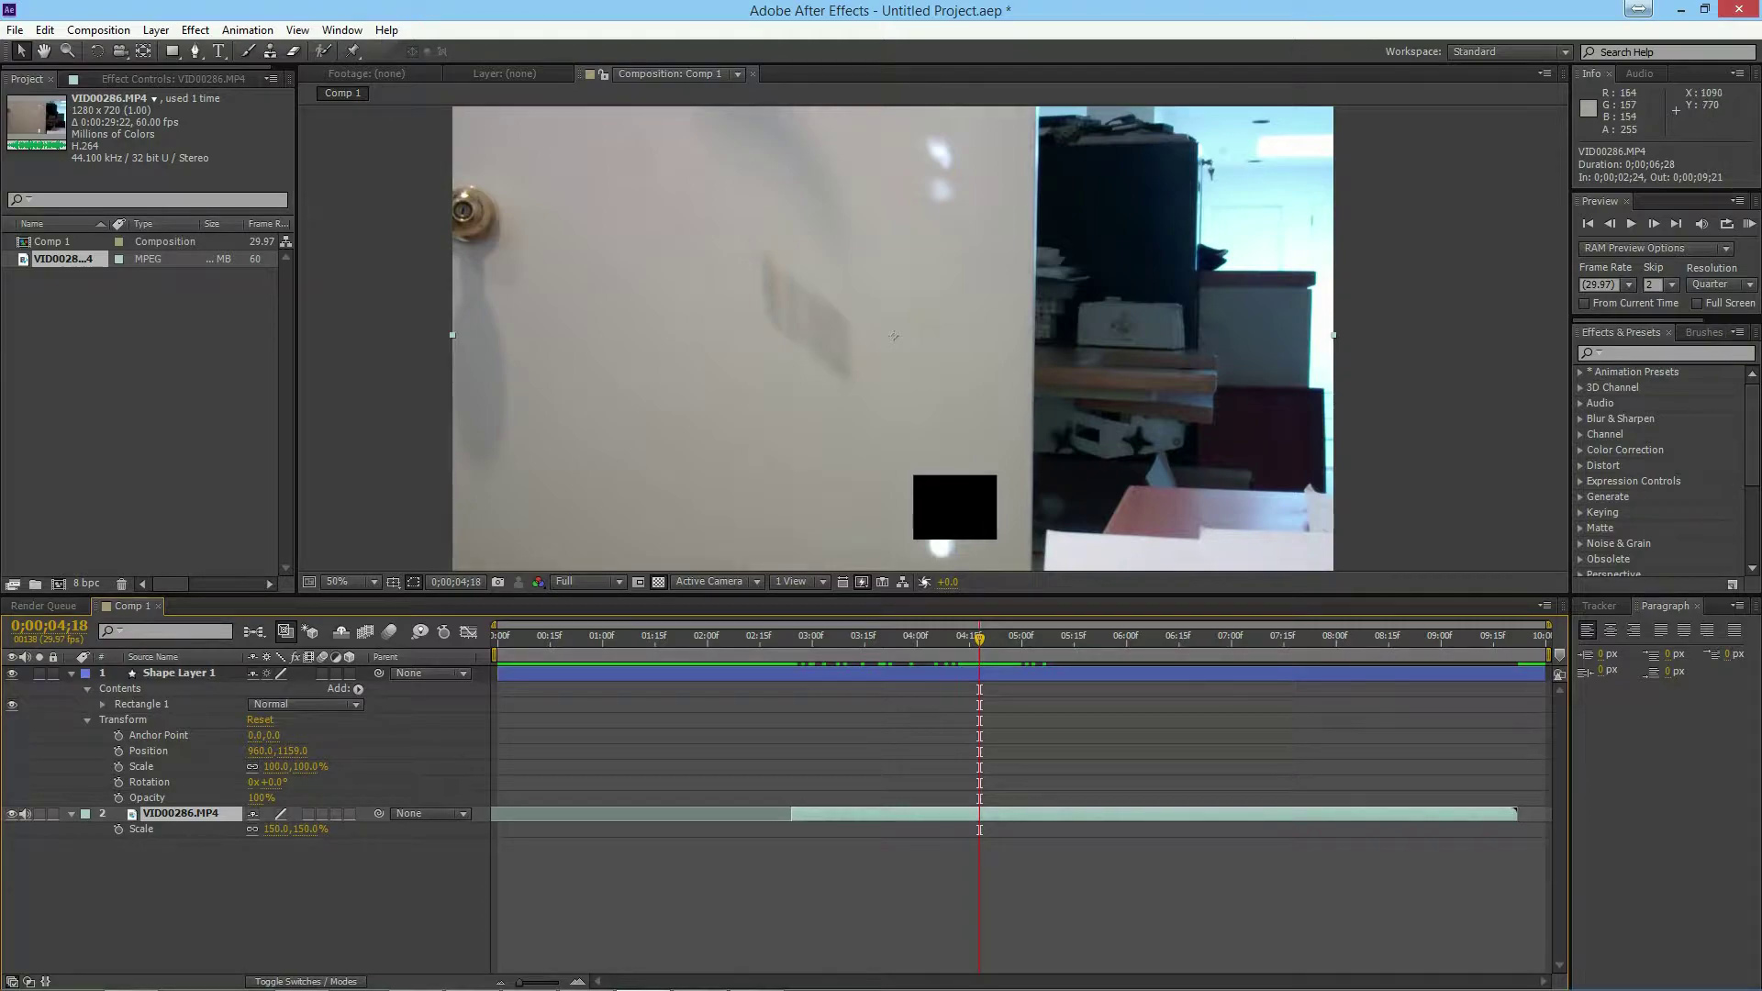
click(872, 673)
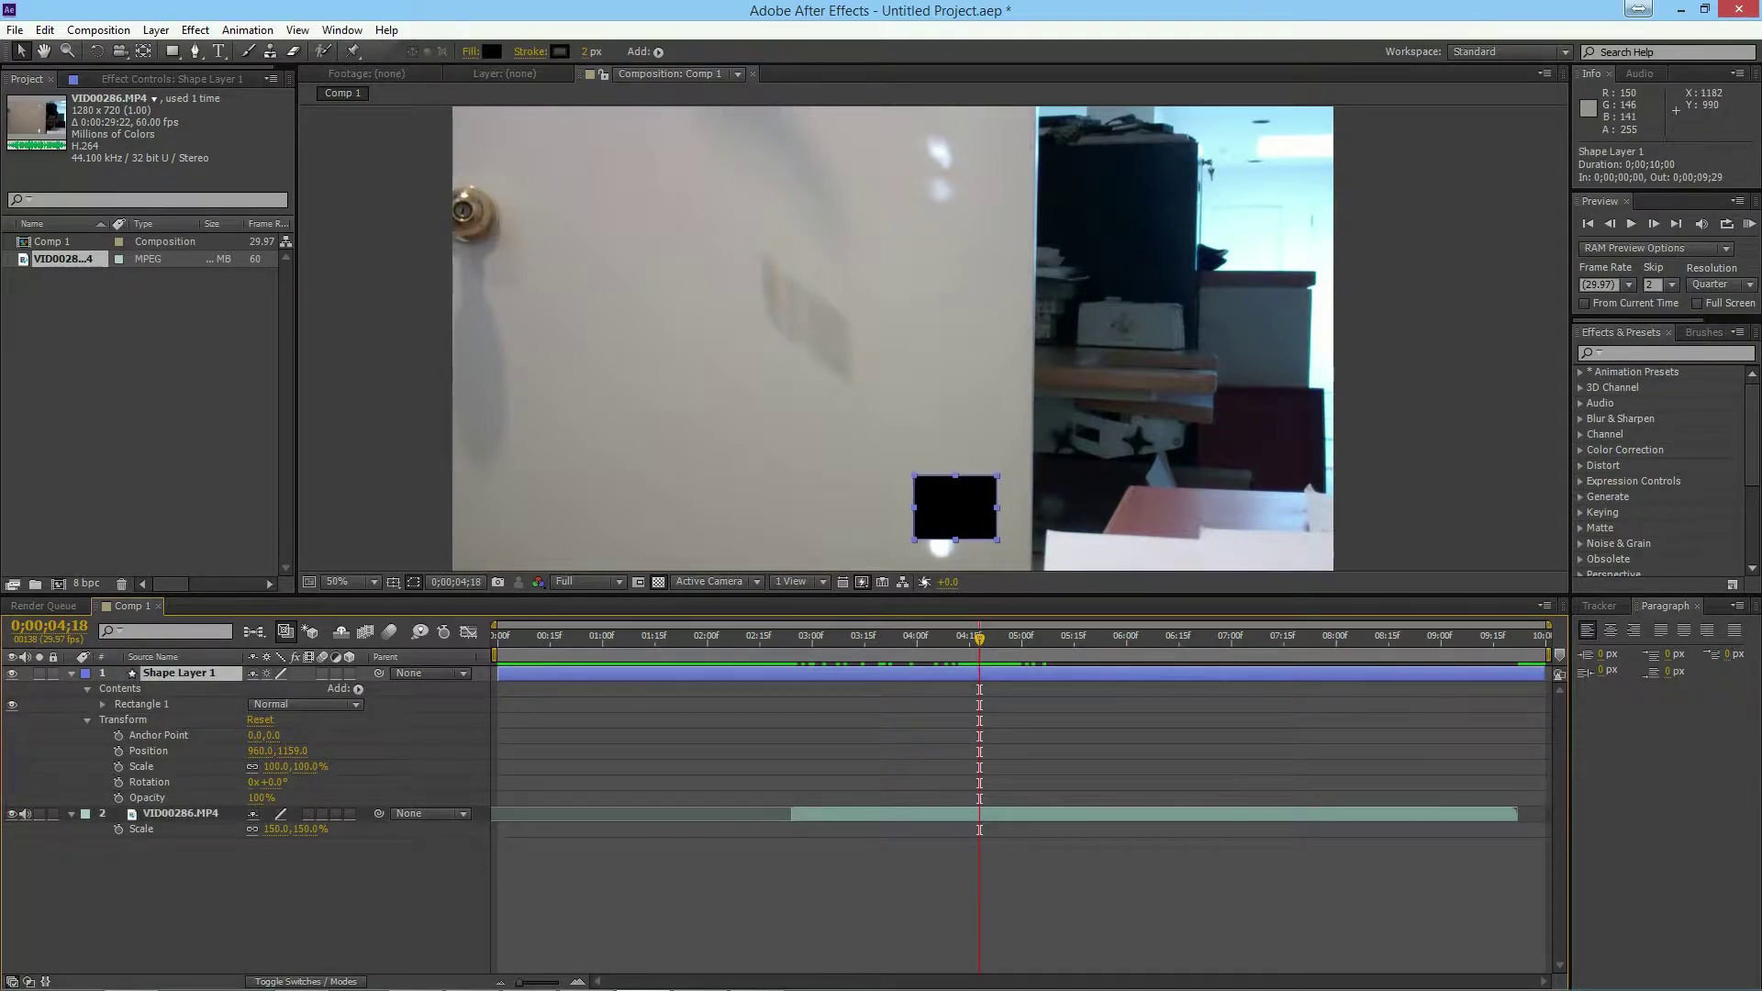
drag(963, 520, 942, 289)
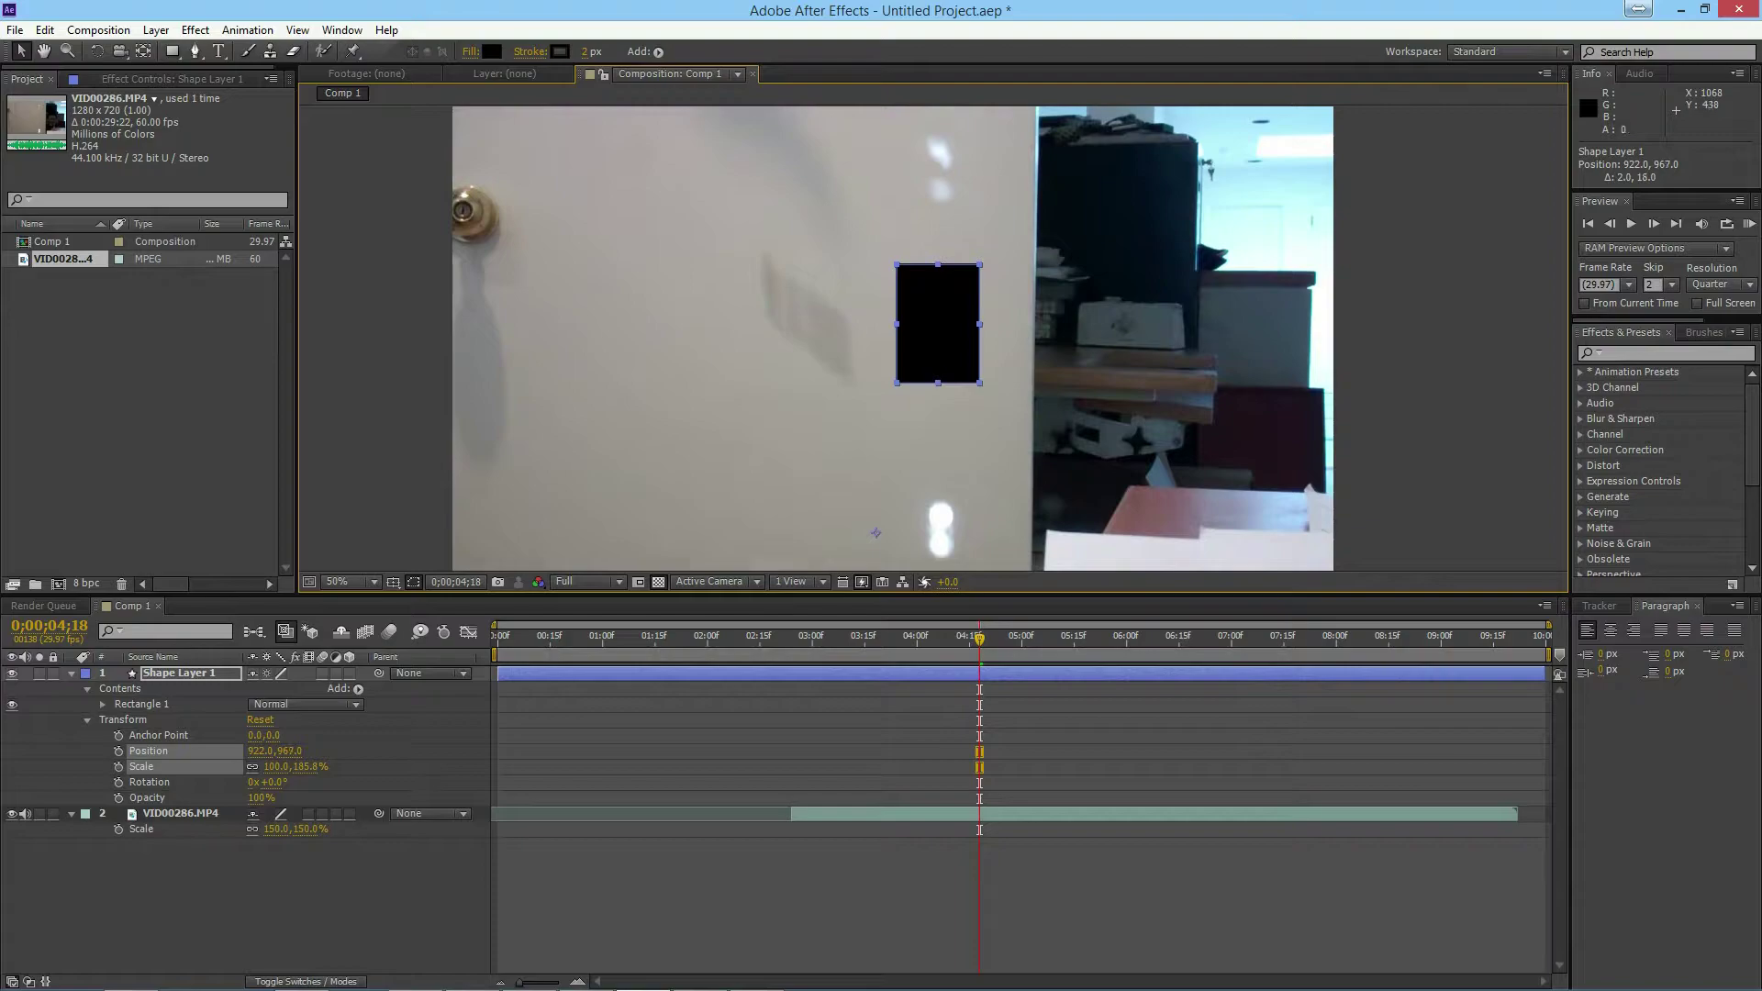
click(367, 881)
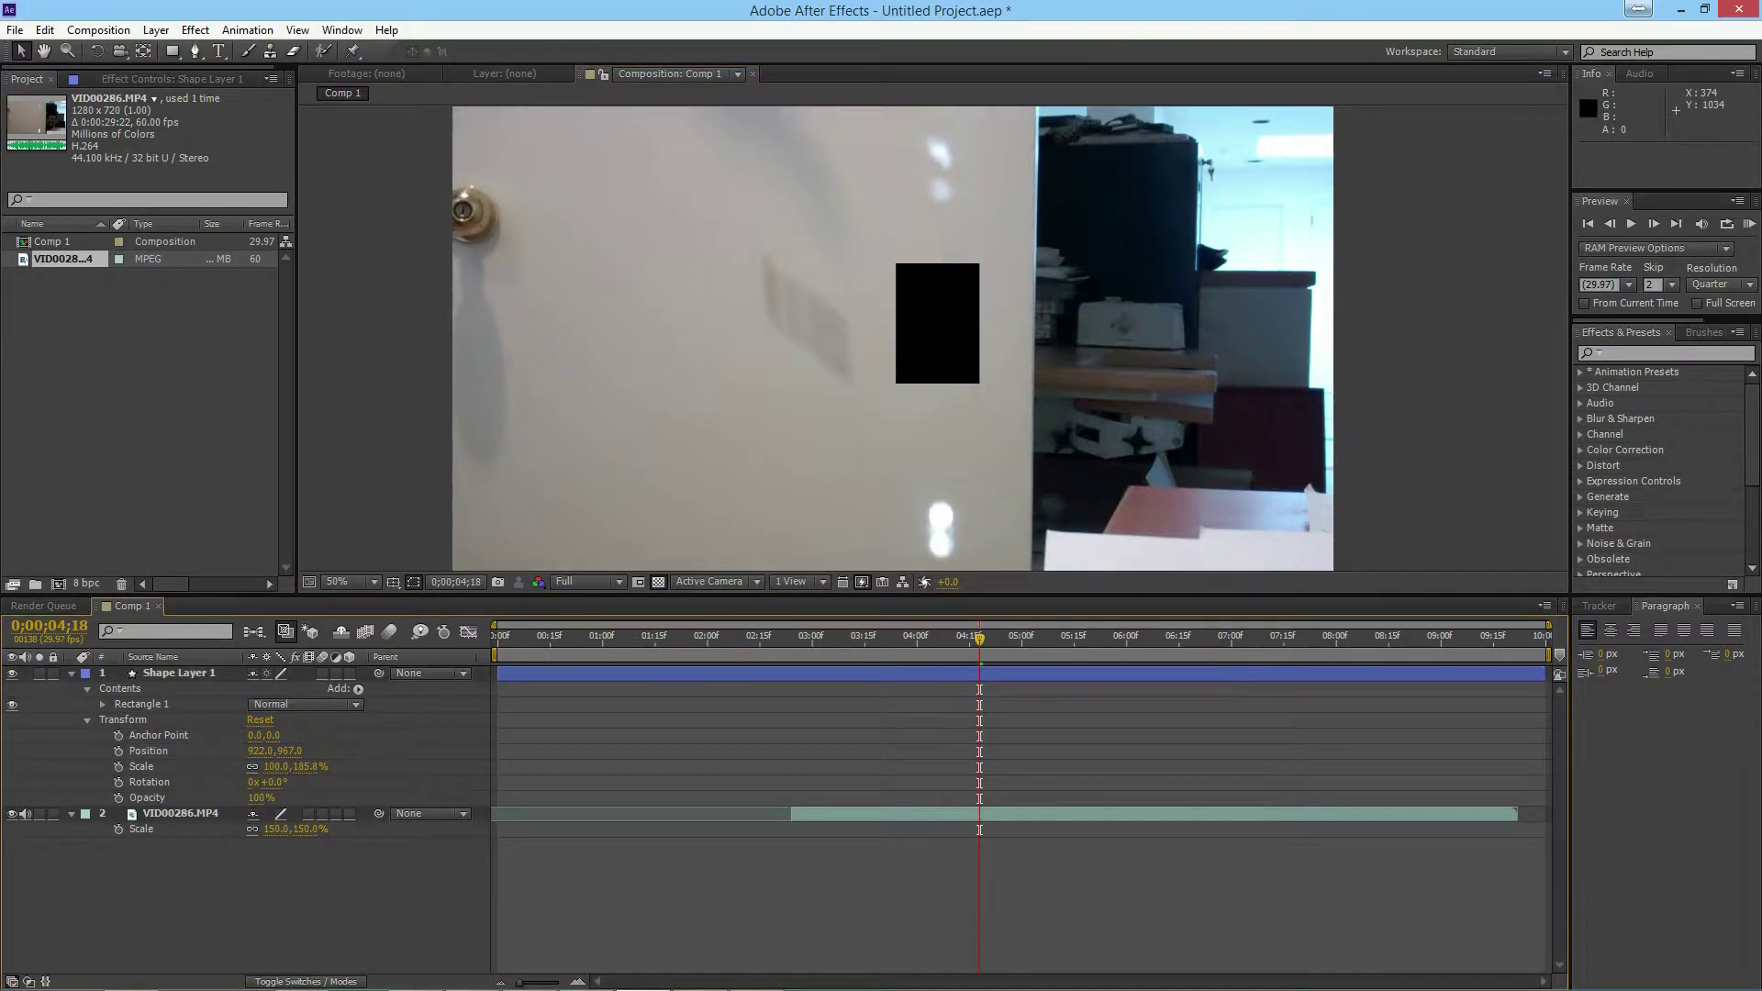
At 0;00;04;16, set Shape Layer 1's Position to 922, 431 and turn on keyframing for Position
mouse_move(980, 638)
mouse_down()
mouse_move(908, 638)
mouse_move(951, 636)
mouse_up()
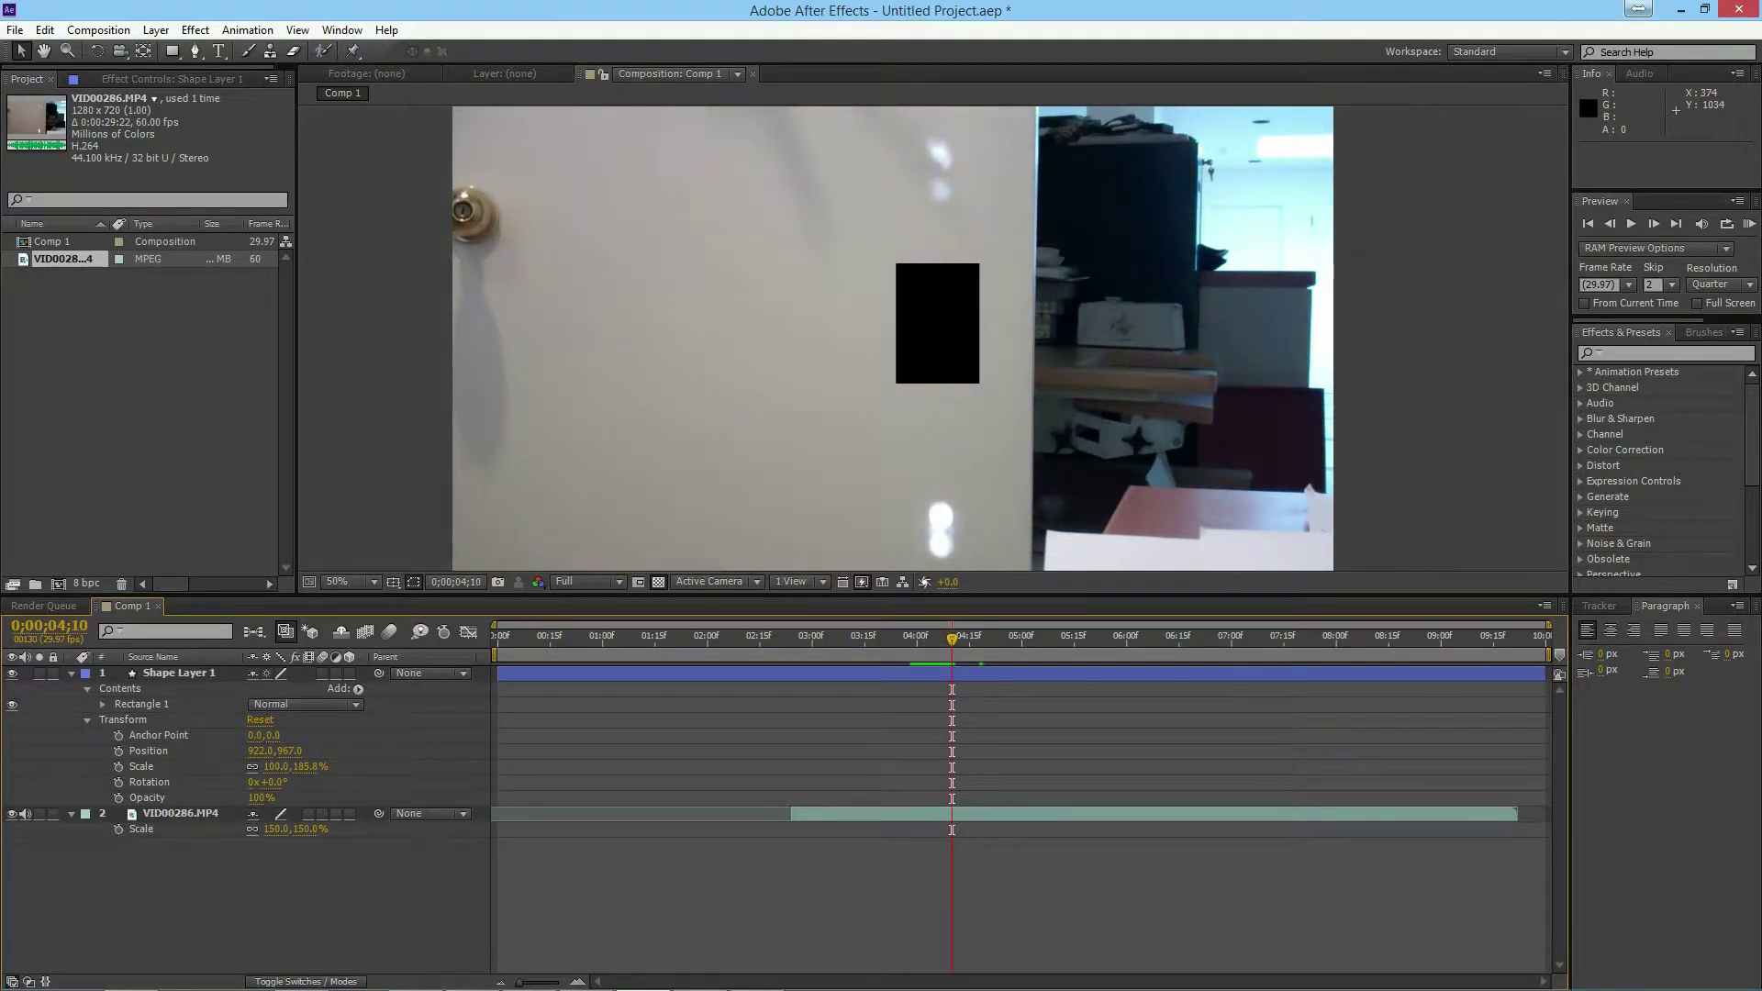
drag(952, 636, 976, 636)
key(Page_Up)
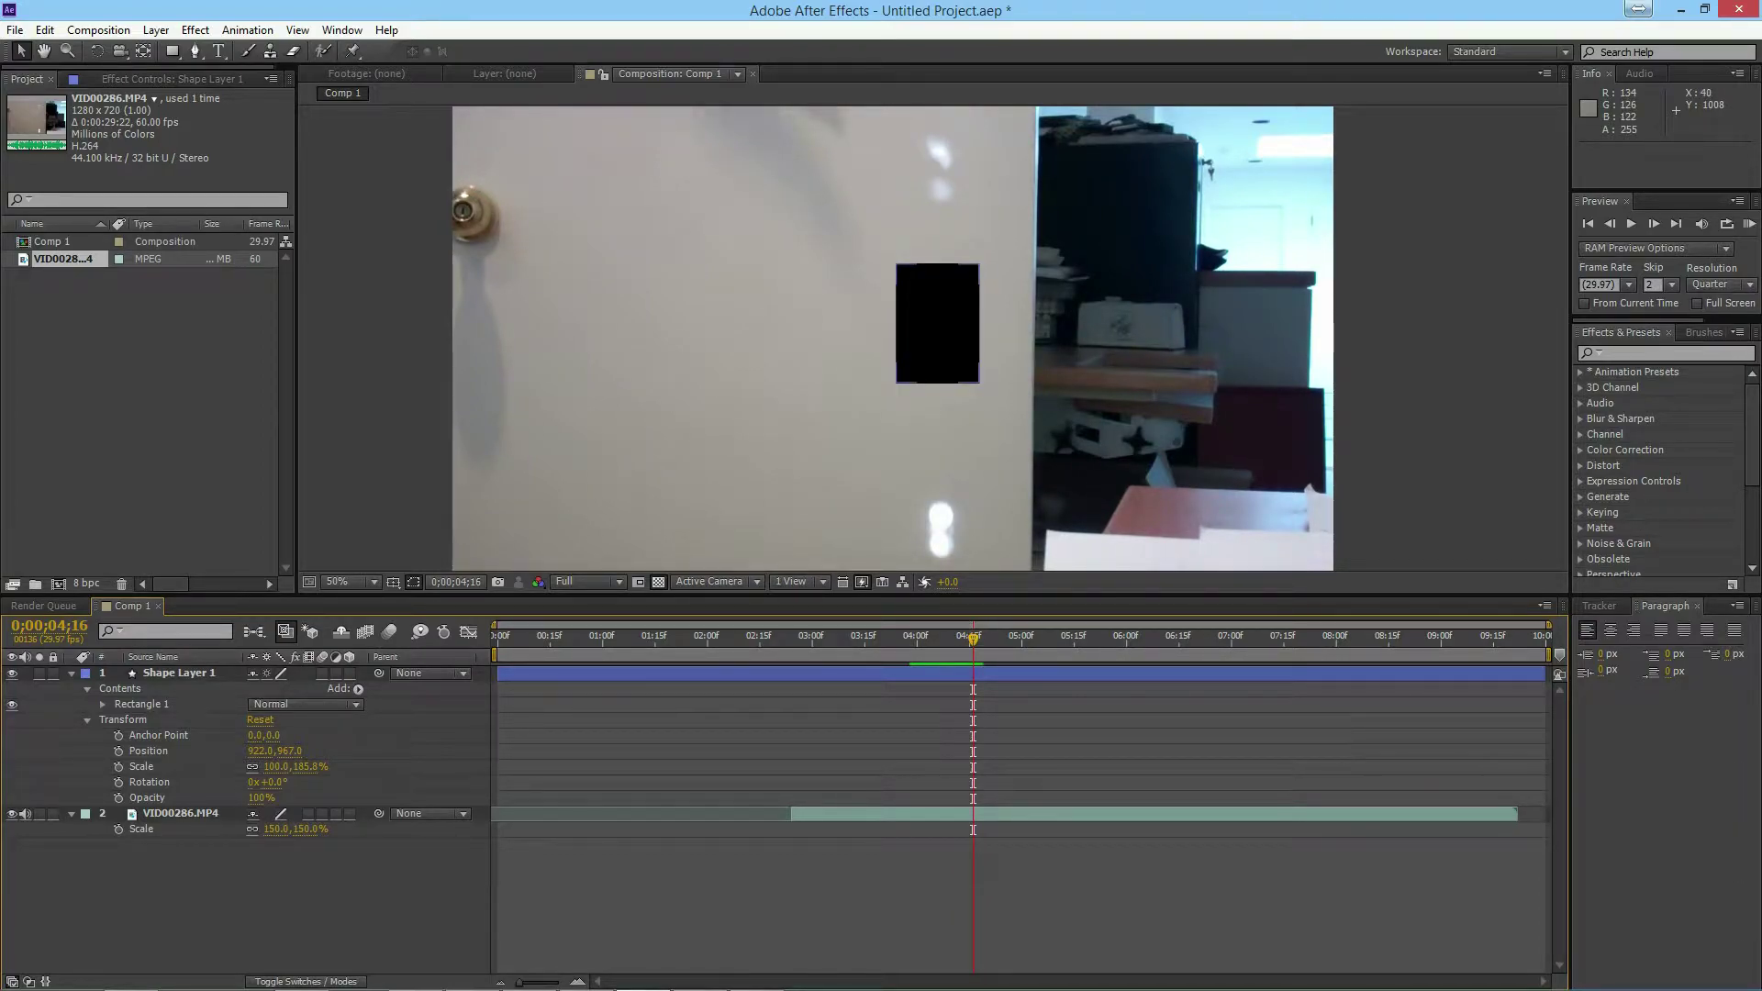
click(179, 673)
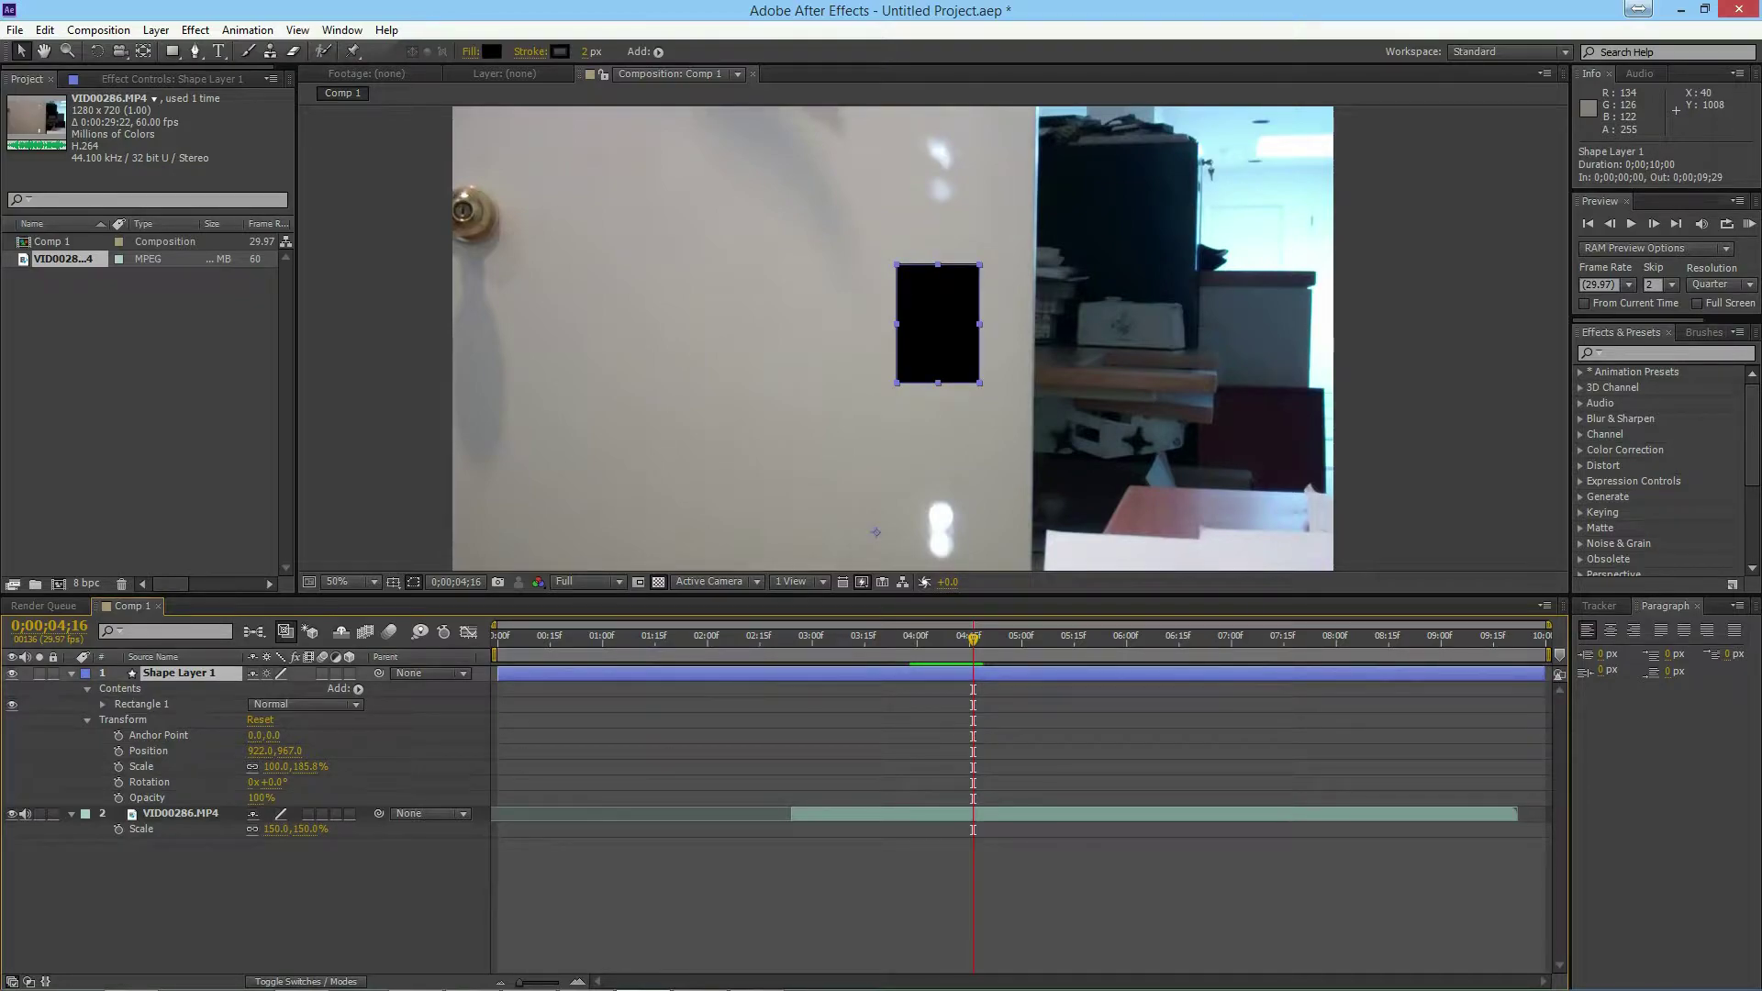
drag(289, 750, 9, 751)
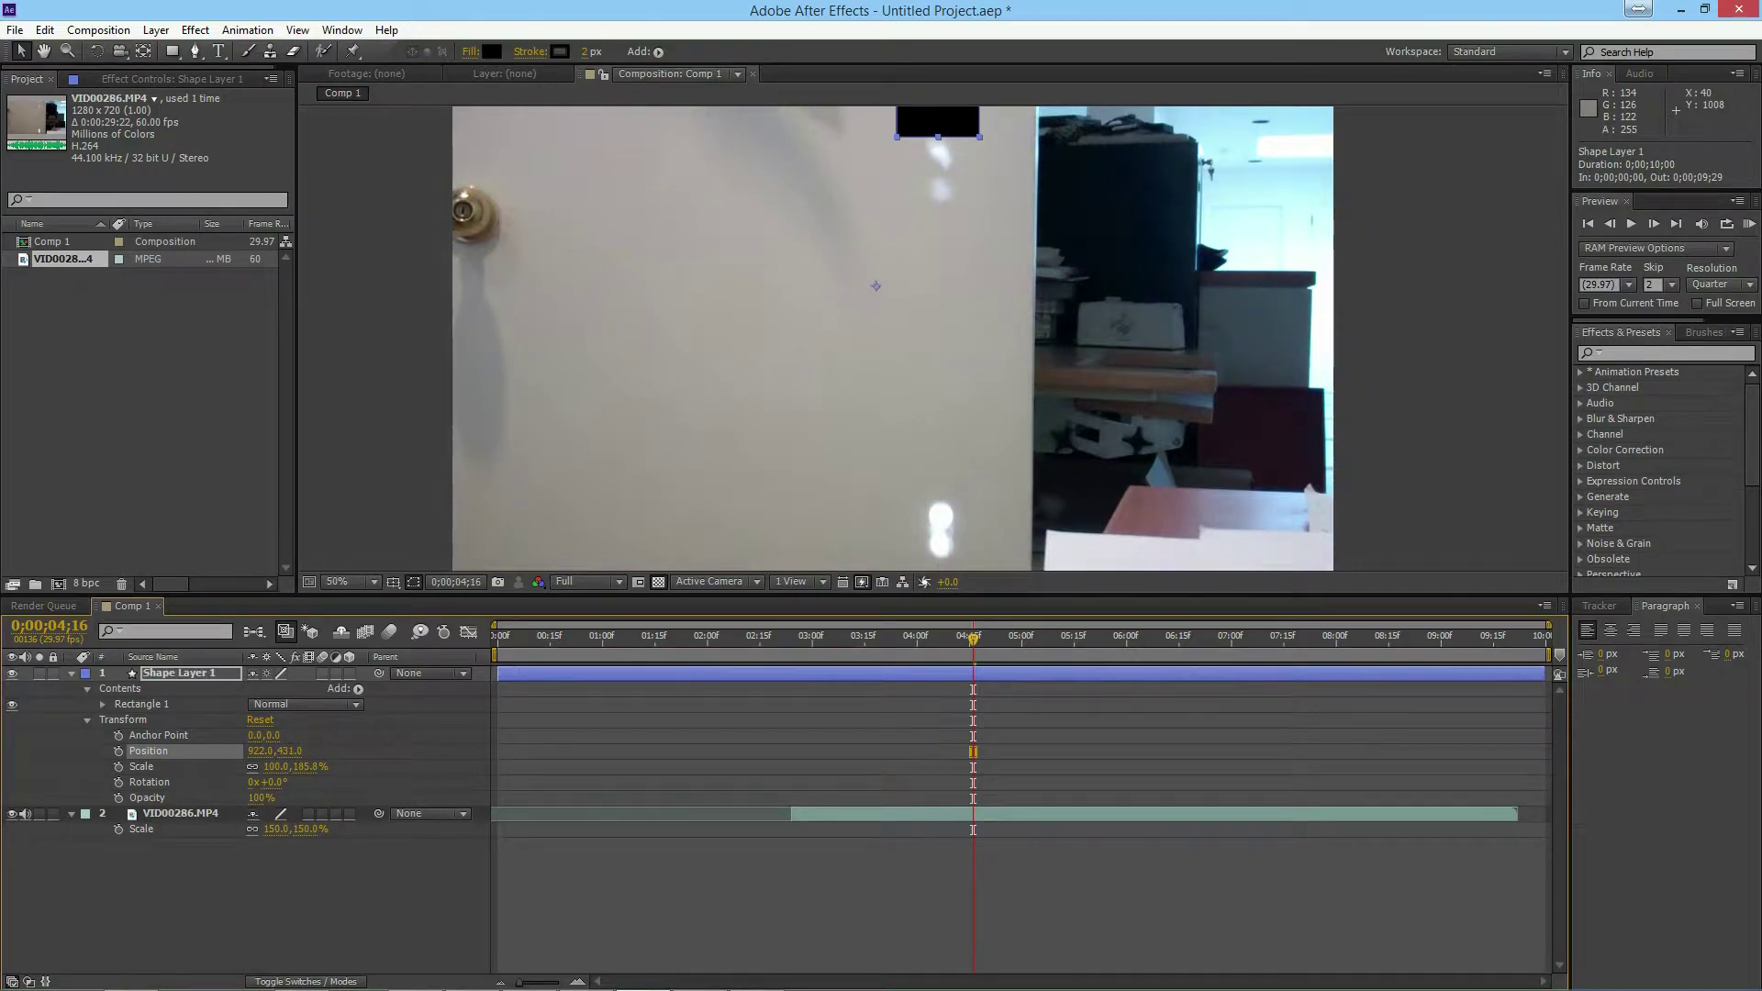
click(118, 750)
Keyframe the rectangle's Position at 922, 683 on frame 0;00;04;17, level with the falling object
key(Page_Down)
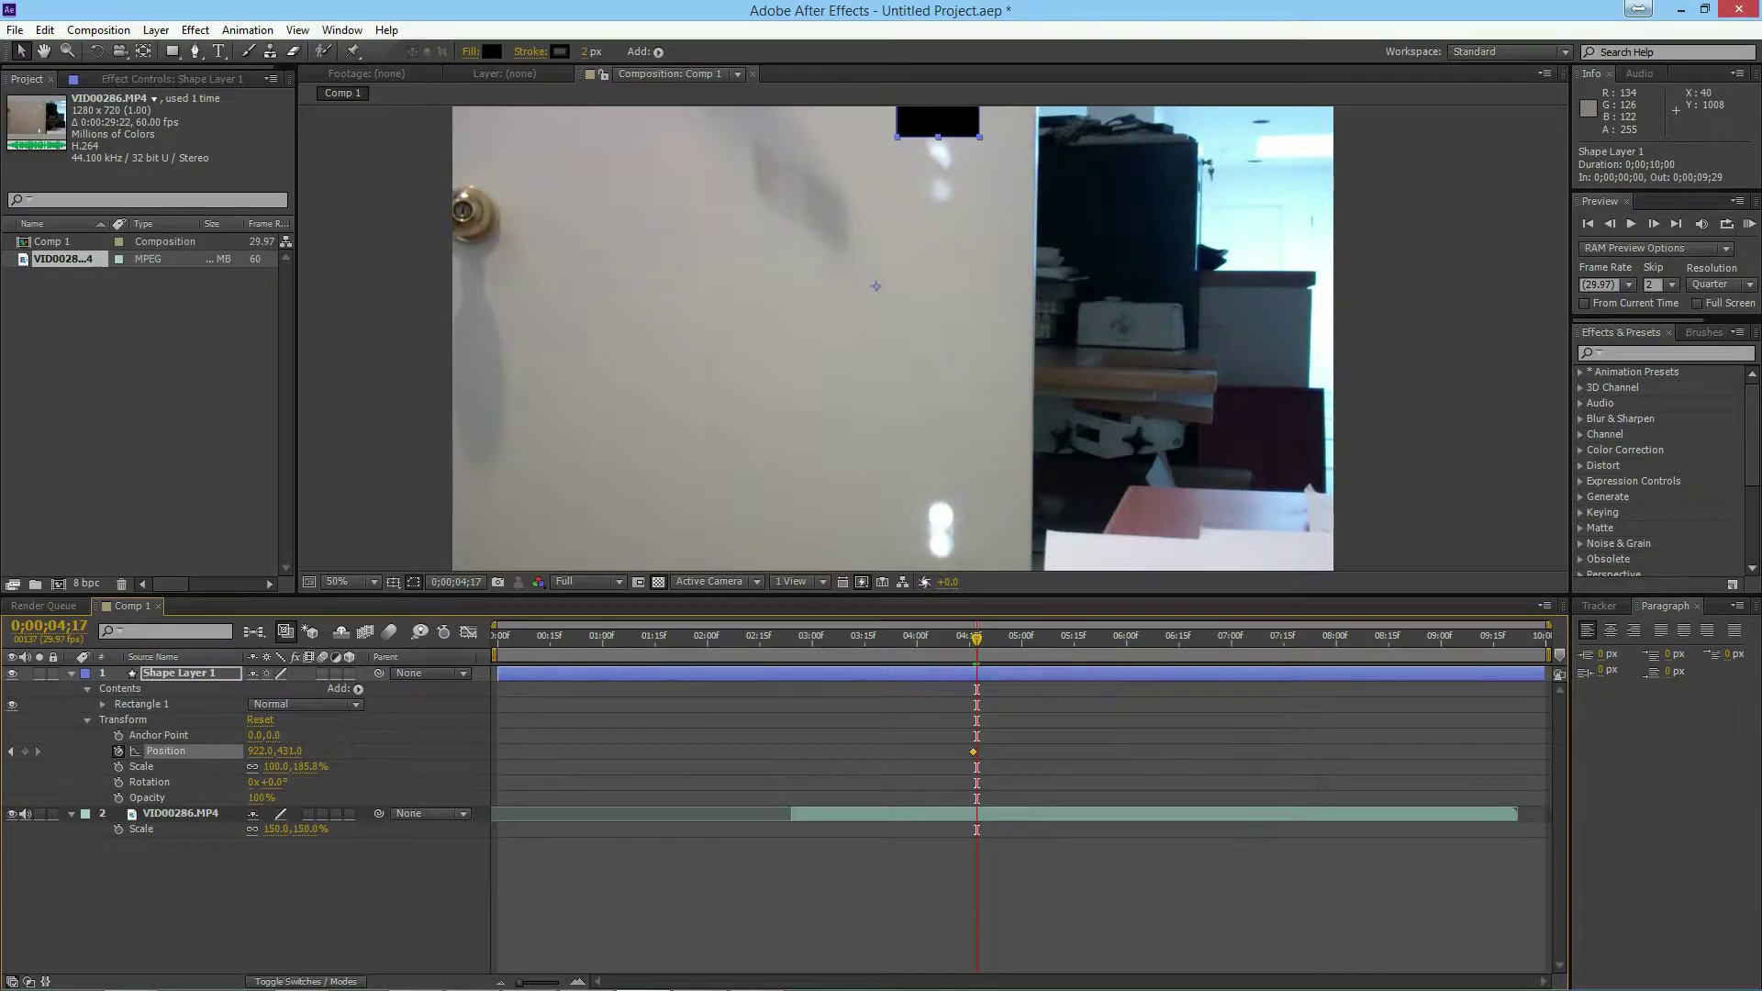
drag(876, 286, 875, 401)
key(Page_Down)
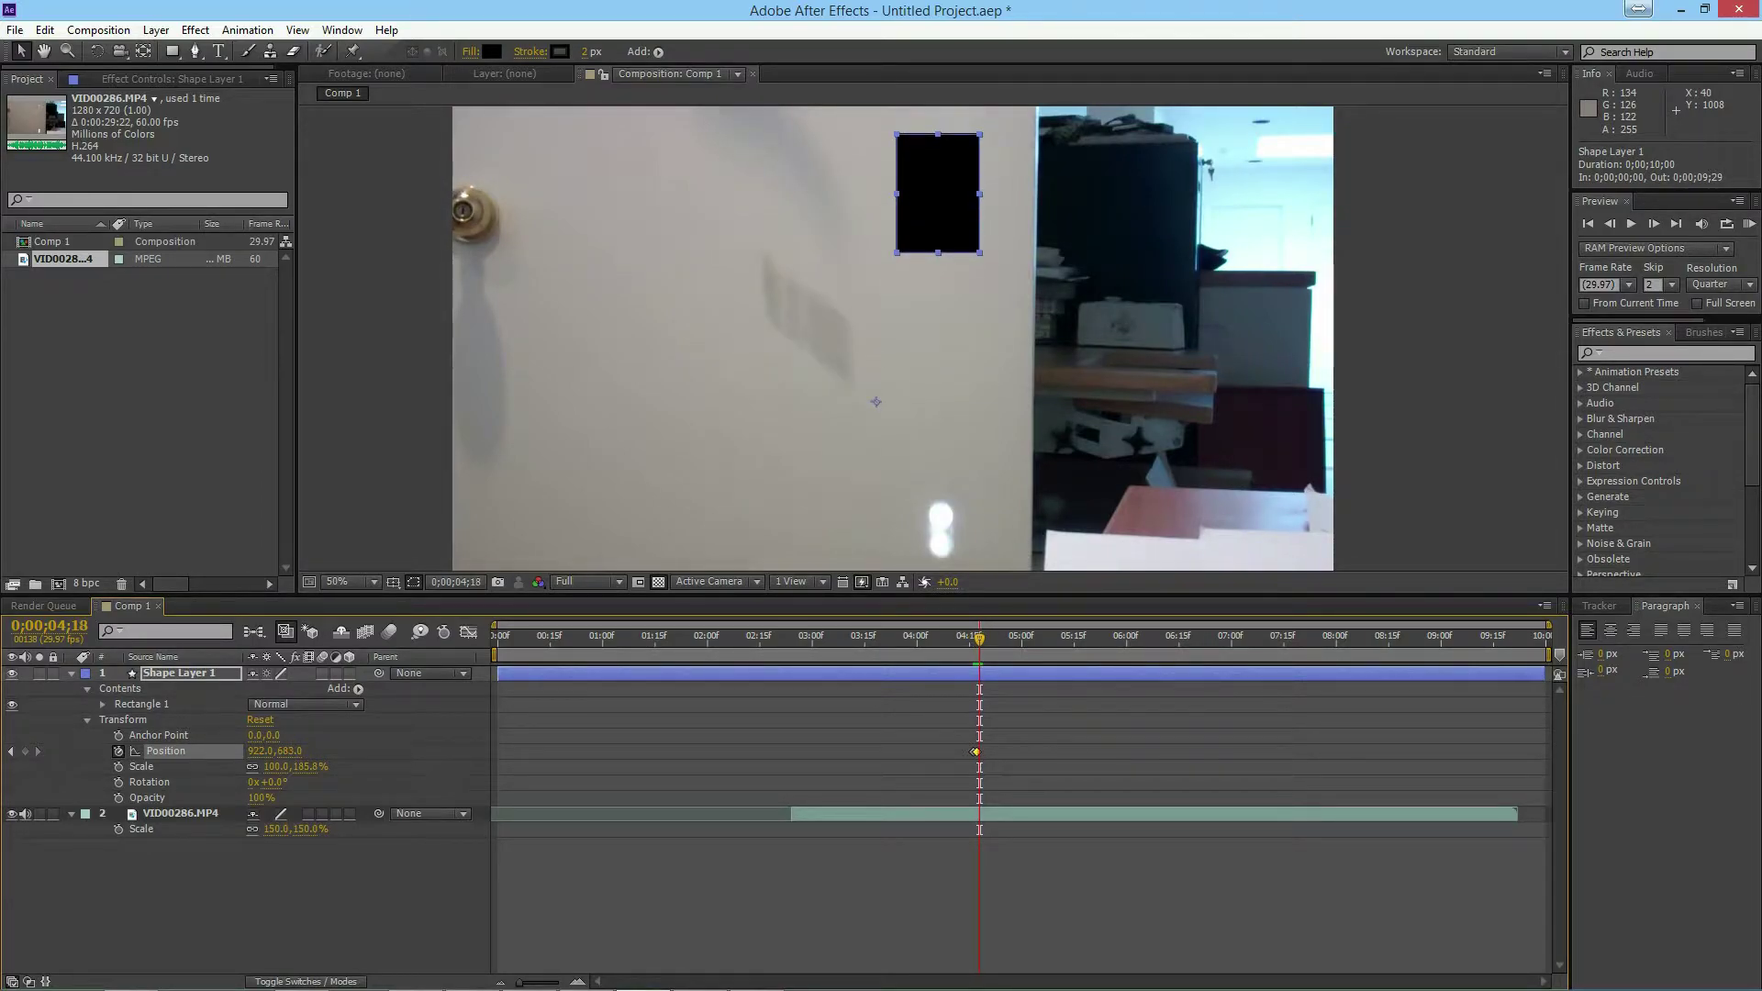
drag(305, 767, 312, 766)
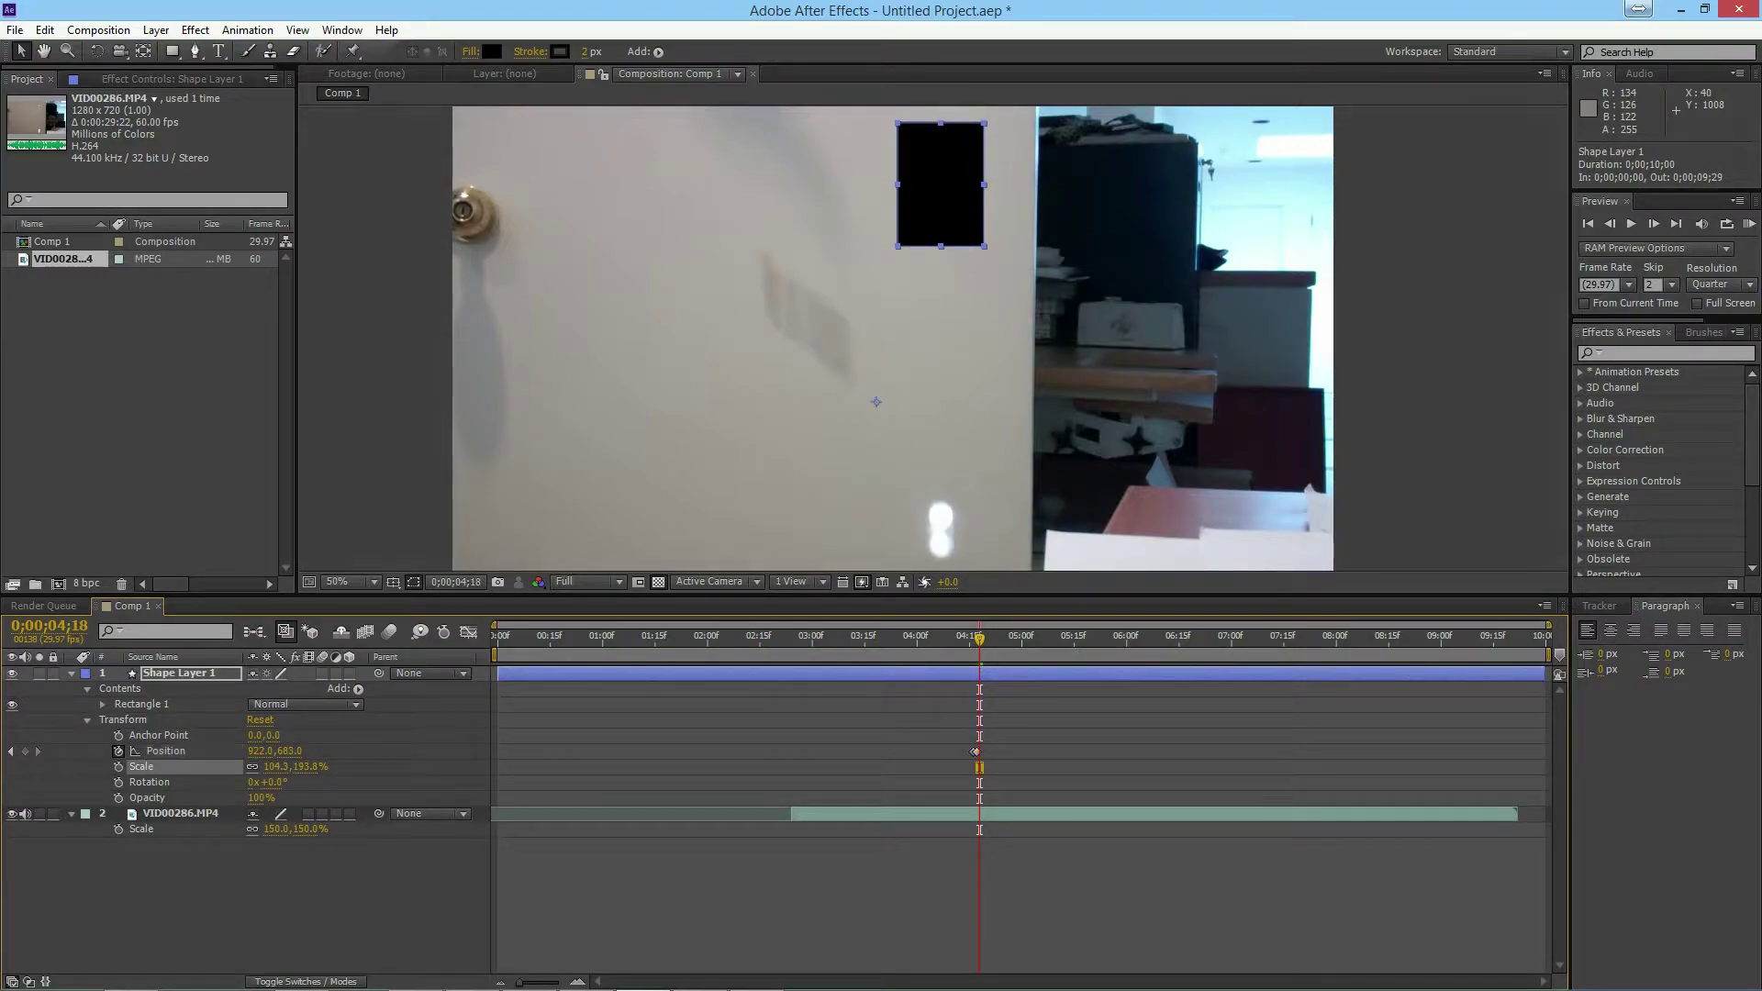
key(ctrl+z)
key(ctrl+z)
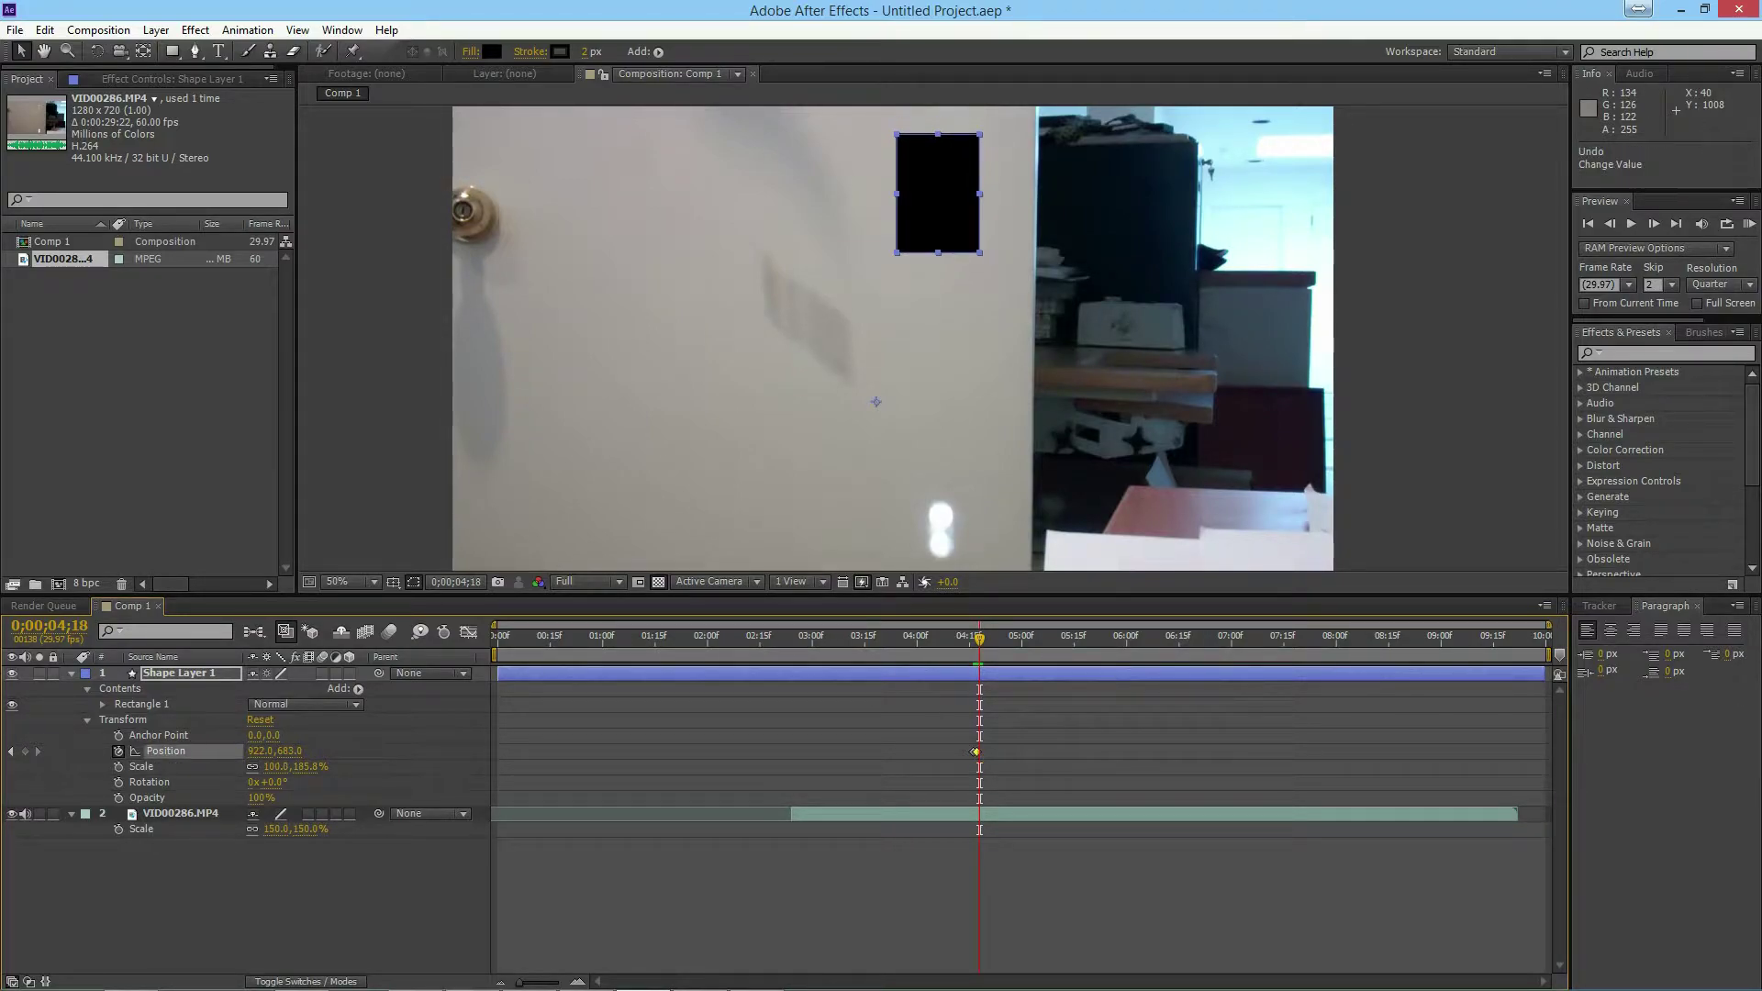
key(ctrl+z)
key(ctrl+z)
Keyframe the rectangle's Position at 922, 969 on frame 0;00;04;18 and at 922, 1297 on frame 0;00;04;19
drag(876, 442, 877, 532)
key(Page_Down)
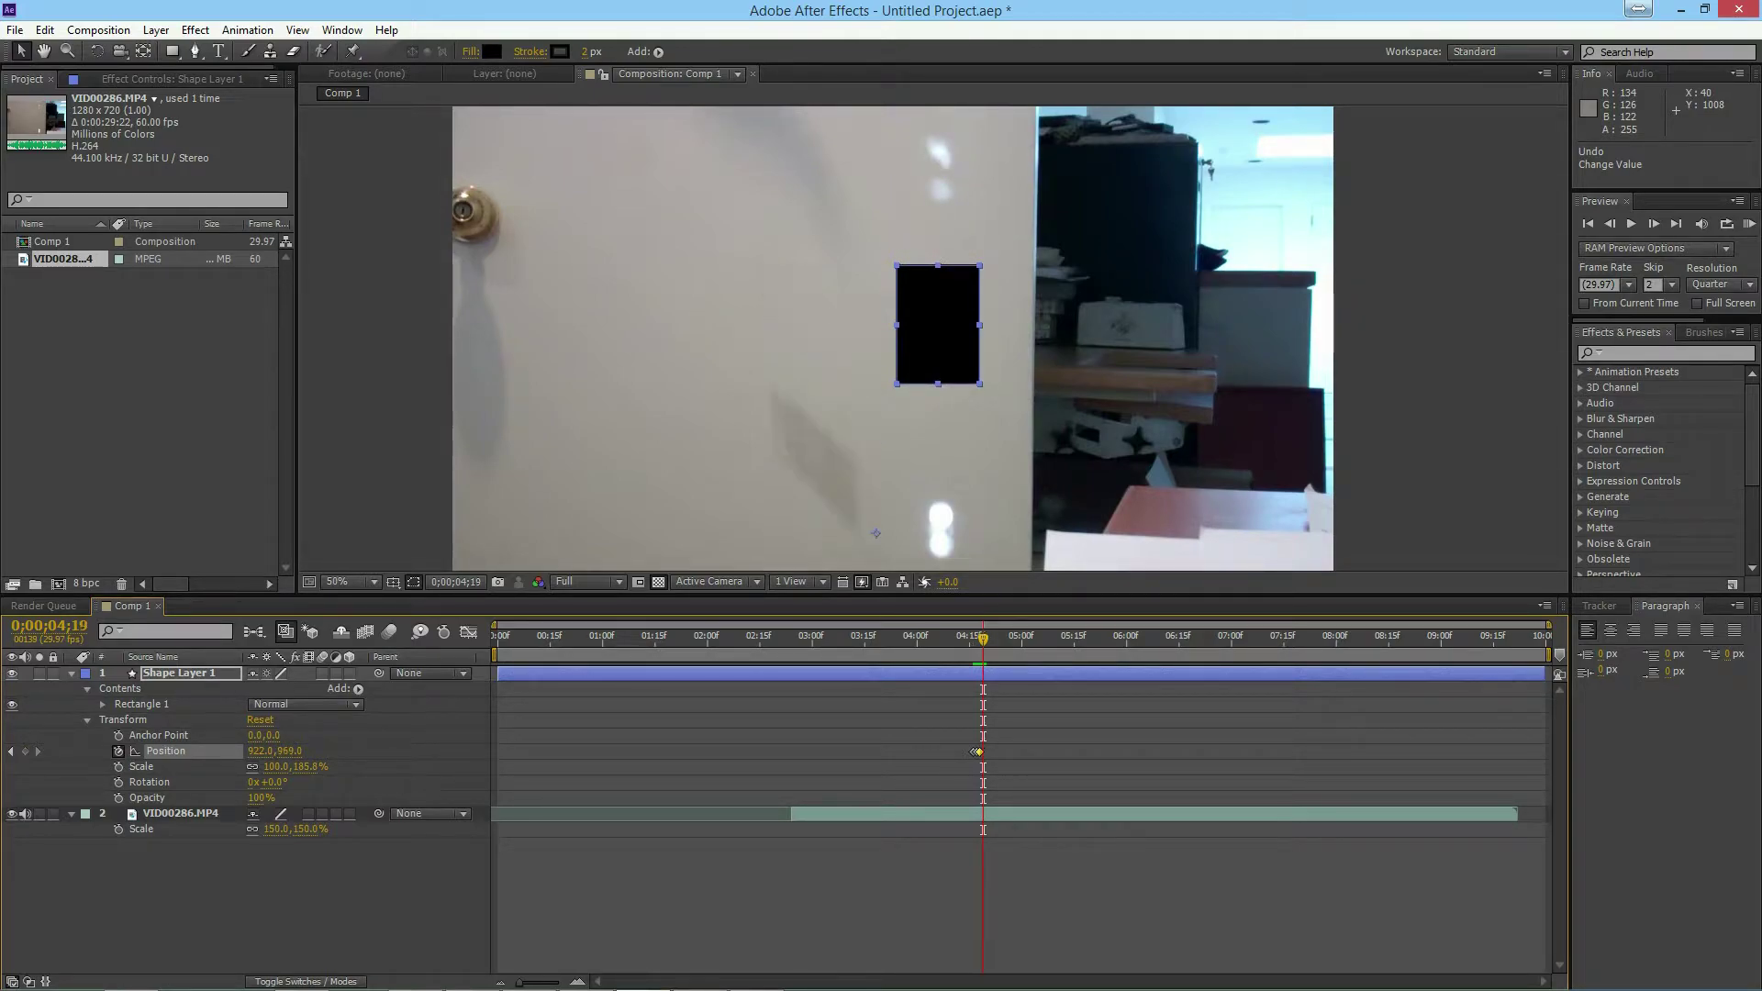
drag(289, 751, 590, 751)
On frame 0;00;04;20, lower the rectangle to Position 922, 1546
key(Page_Down)
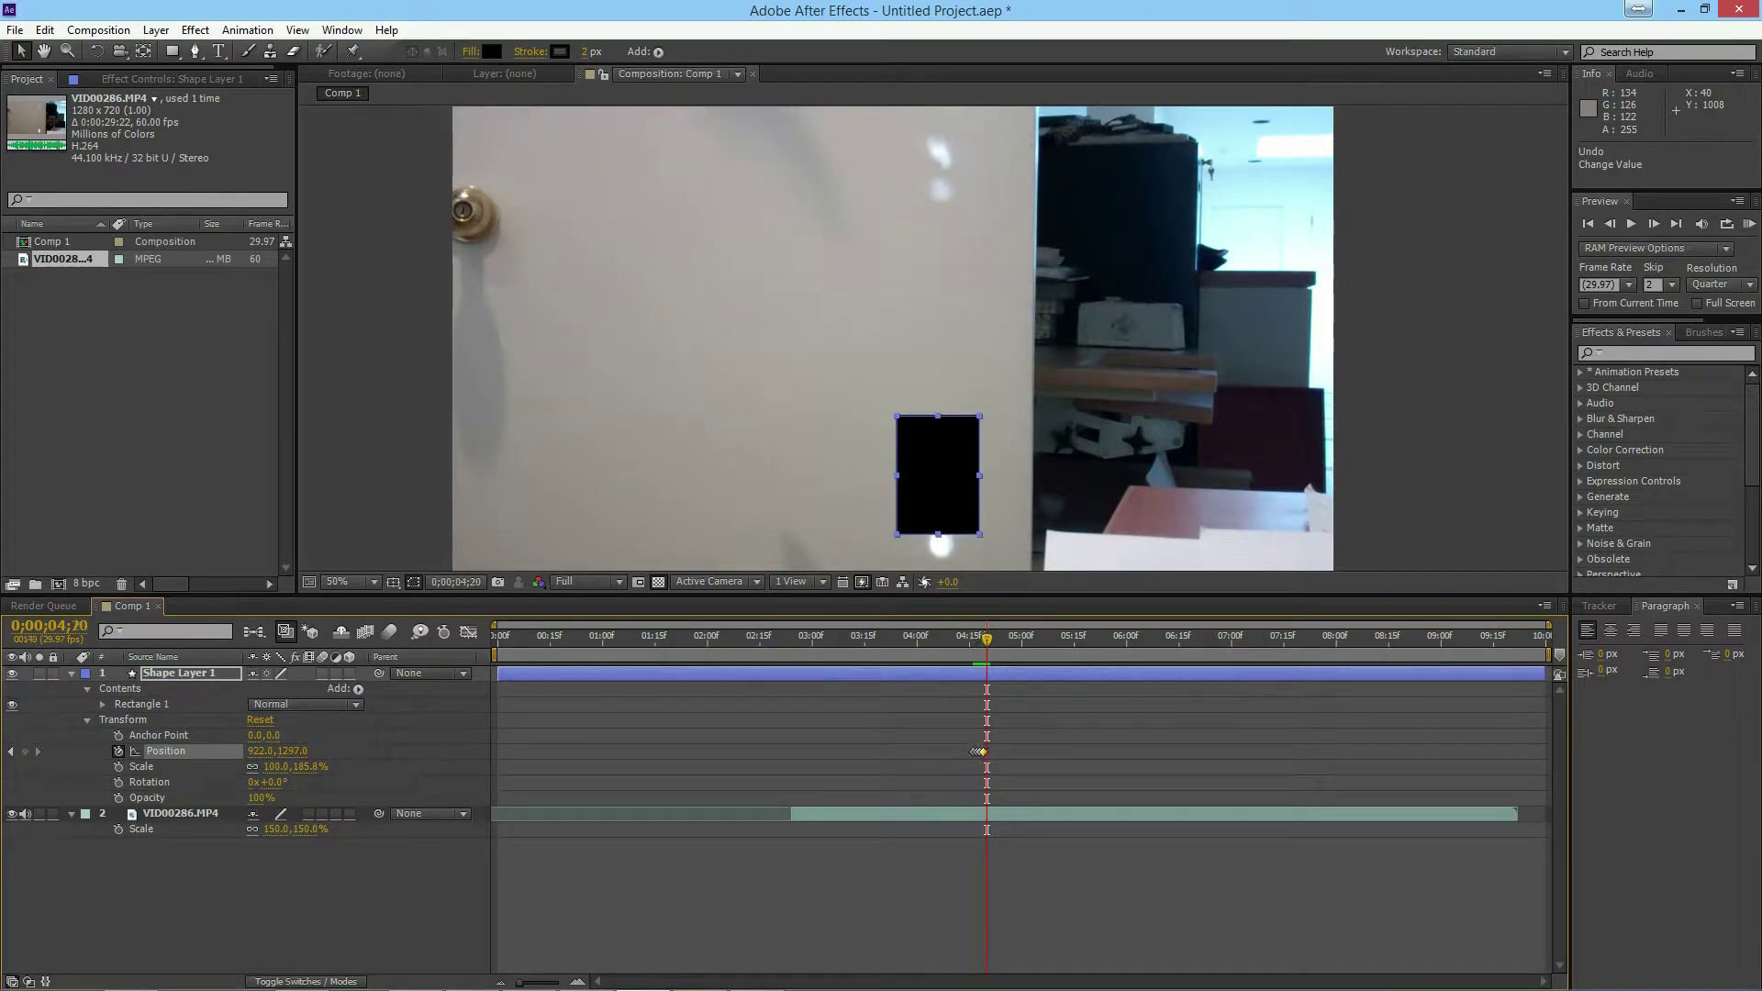
drag(289, 751, 509, 750)
key(Down)
key(Down)
key(Down)
key(Down)
key(Down)
key(Down)
key(Down)
key(Down)
key(Down)
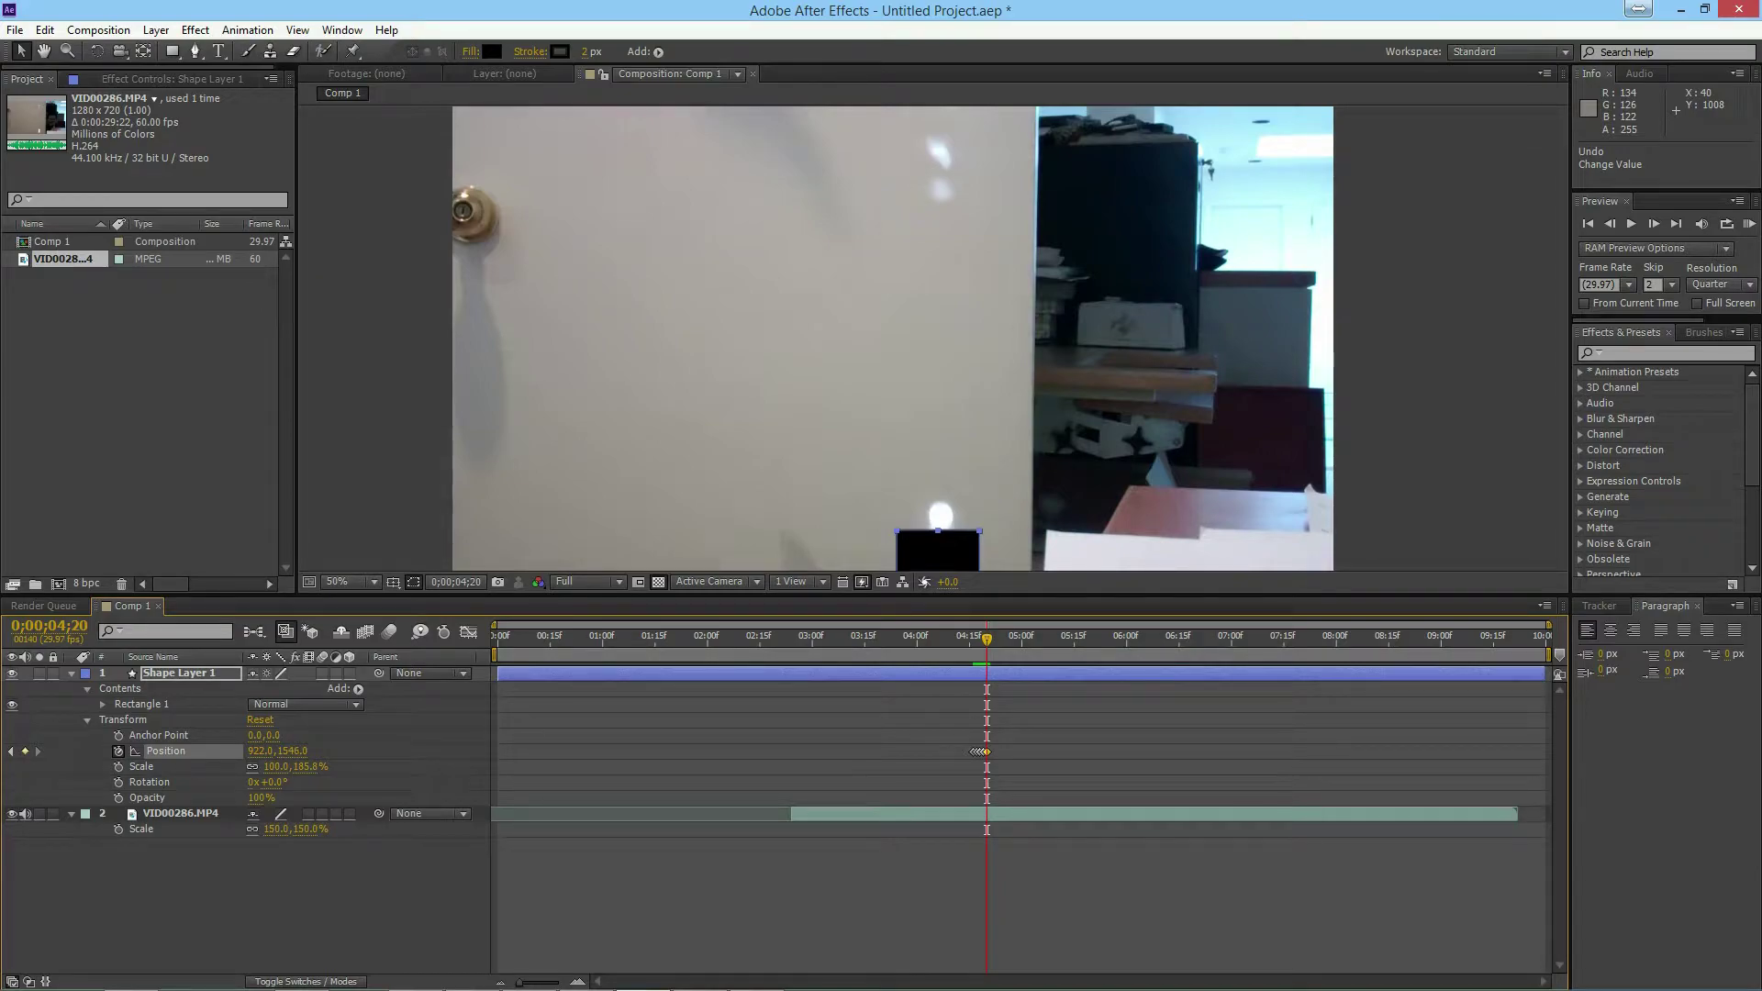
Return to the first Position keyframe at 0;00;04;16, enlarge the timeline to single frames and preview the motion
key(Page_Up)
key(Page_Up)
key(Page_Up)
key(Page_Up)
key(equal)
key(equal)
key(equal)
key(equal)
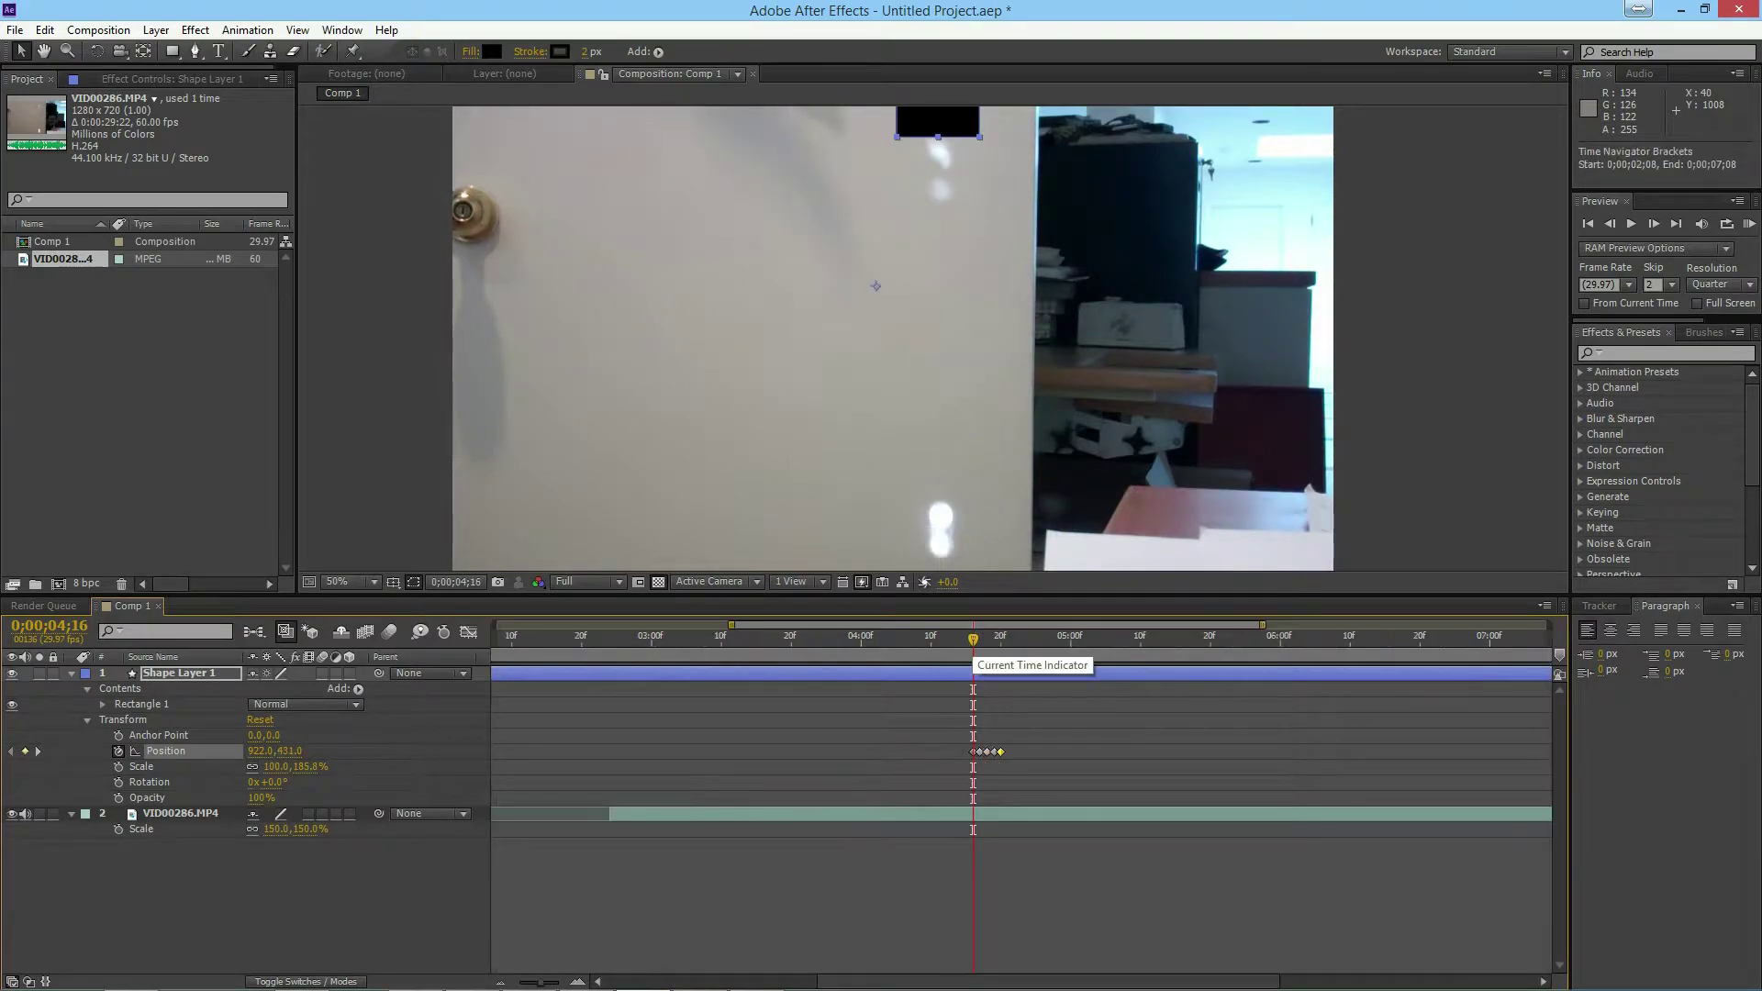
key(space)
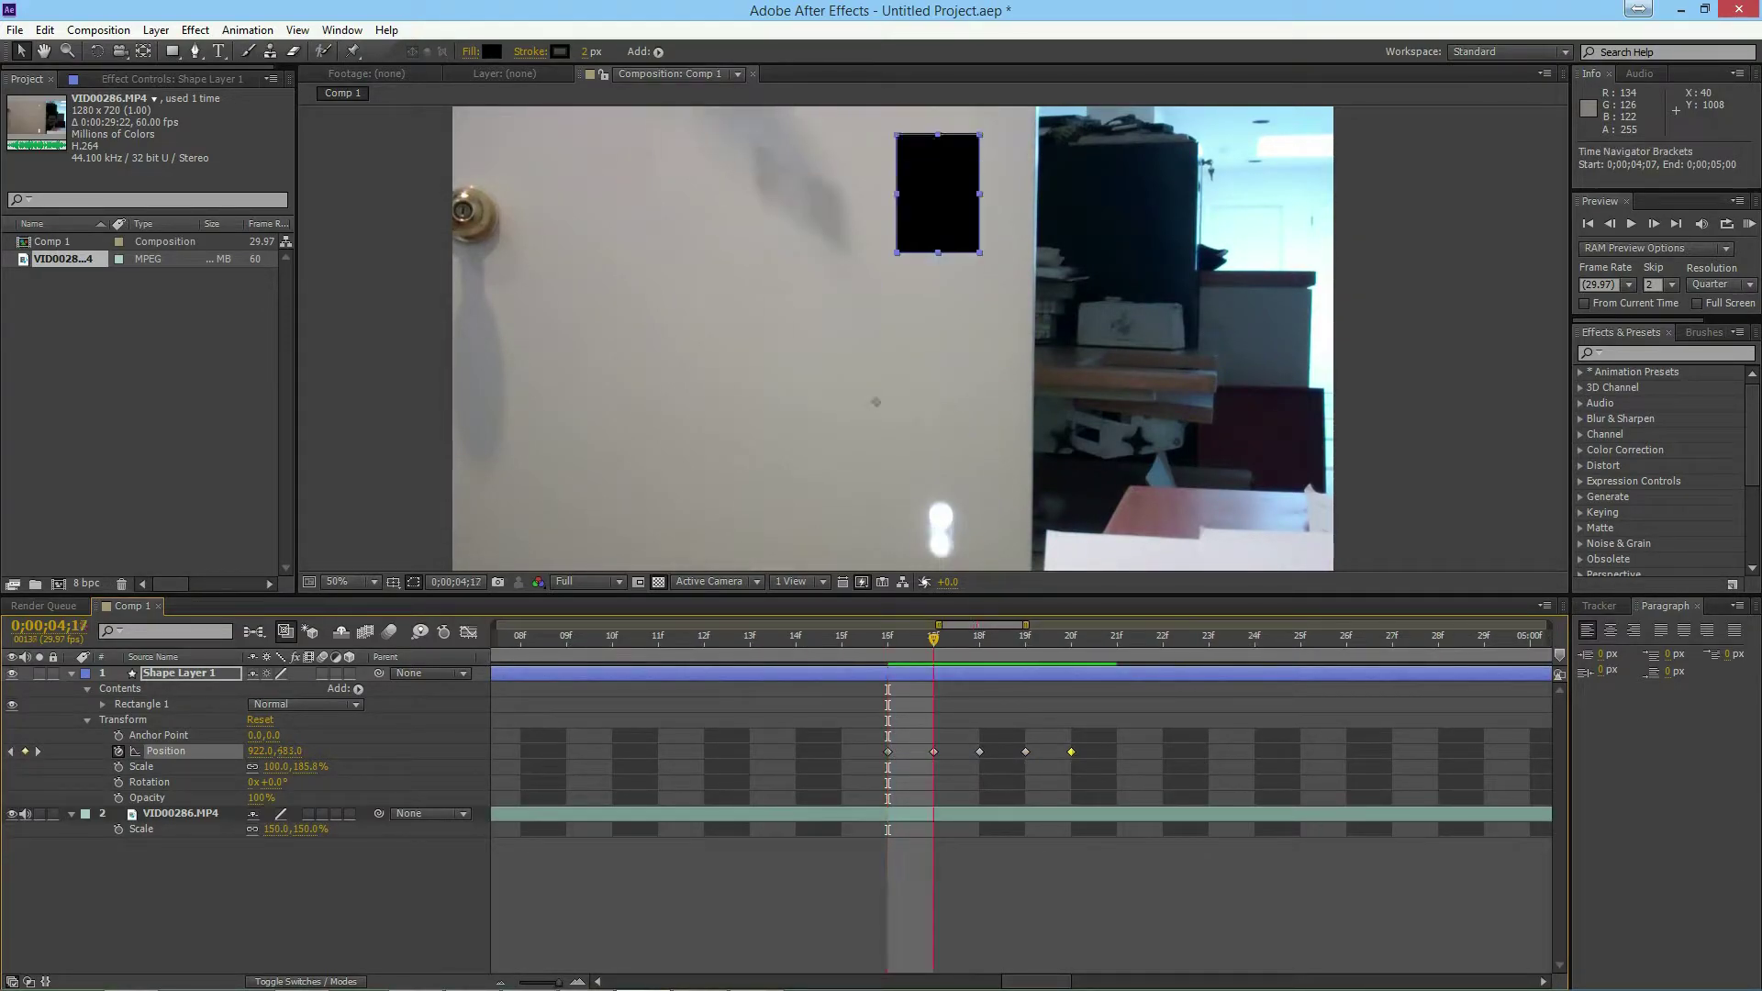
Step back and forth through the keyframes from 0;00;04;16 to 0;00;04;19, comparing the rectangle's motion with the falling object's
key(Page_Down)
key(Page_Down)
key(Page_Up)
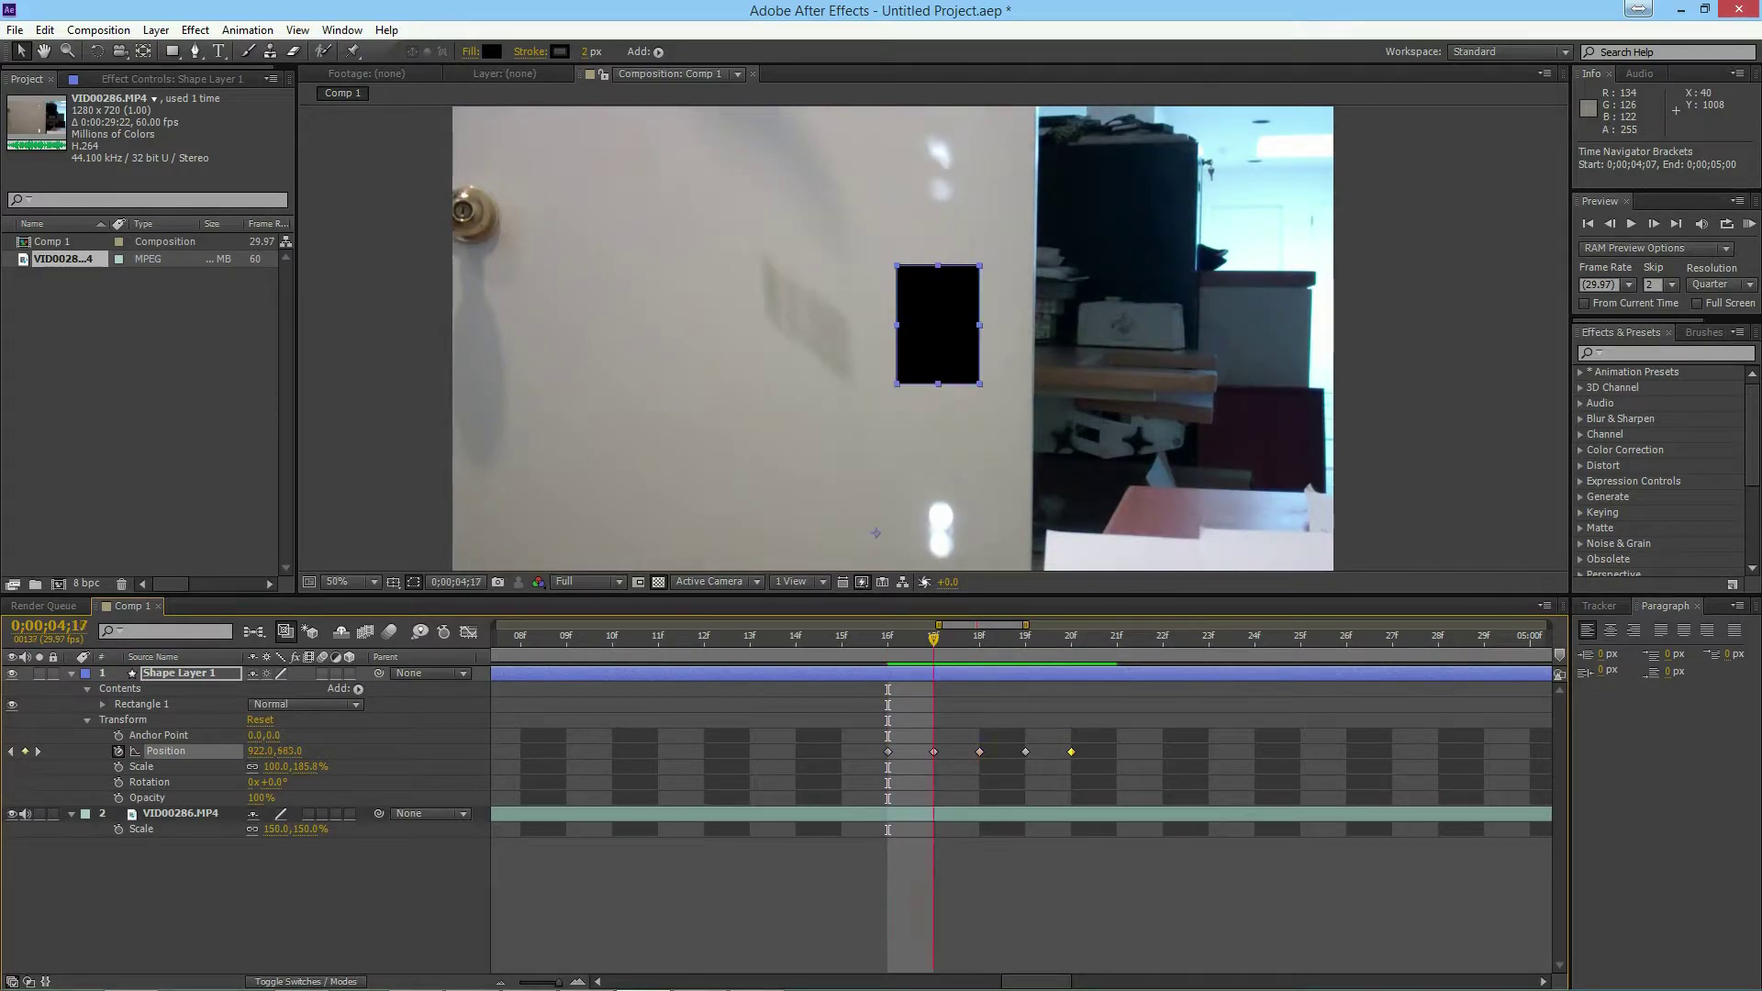
key(Page_Down)
key(Page_Up)
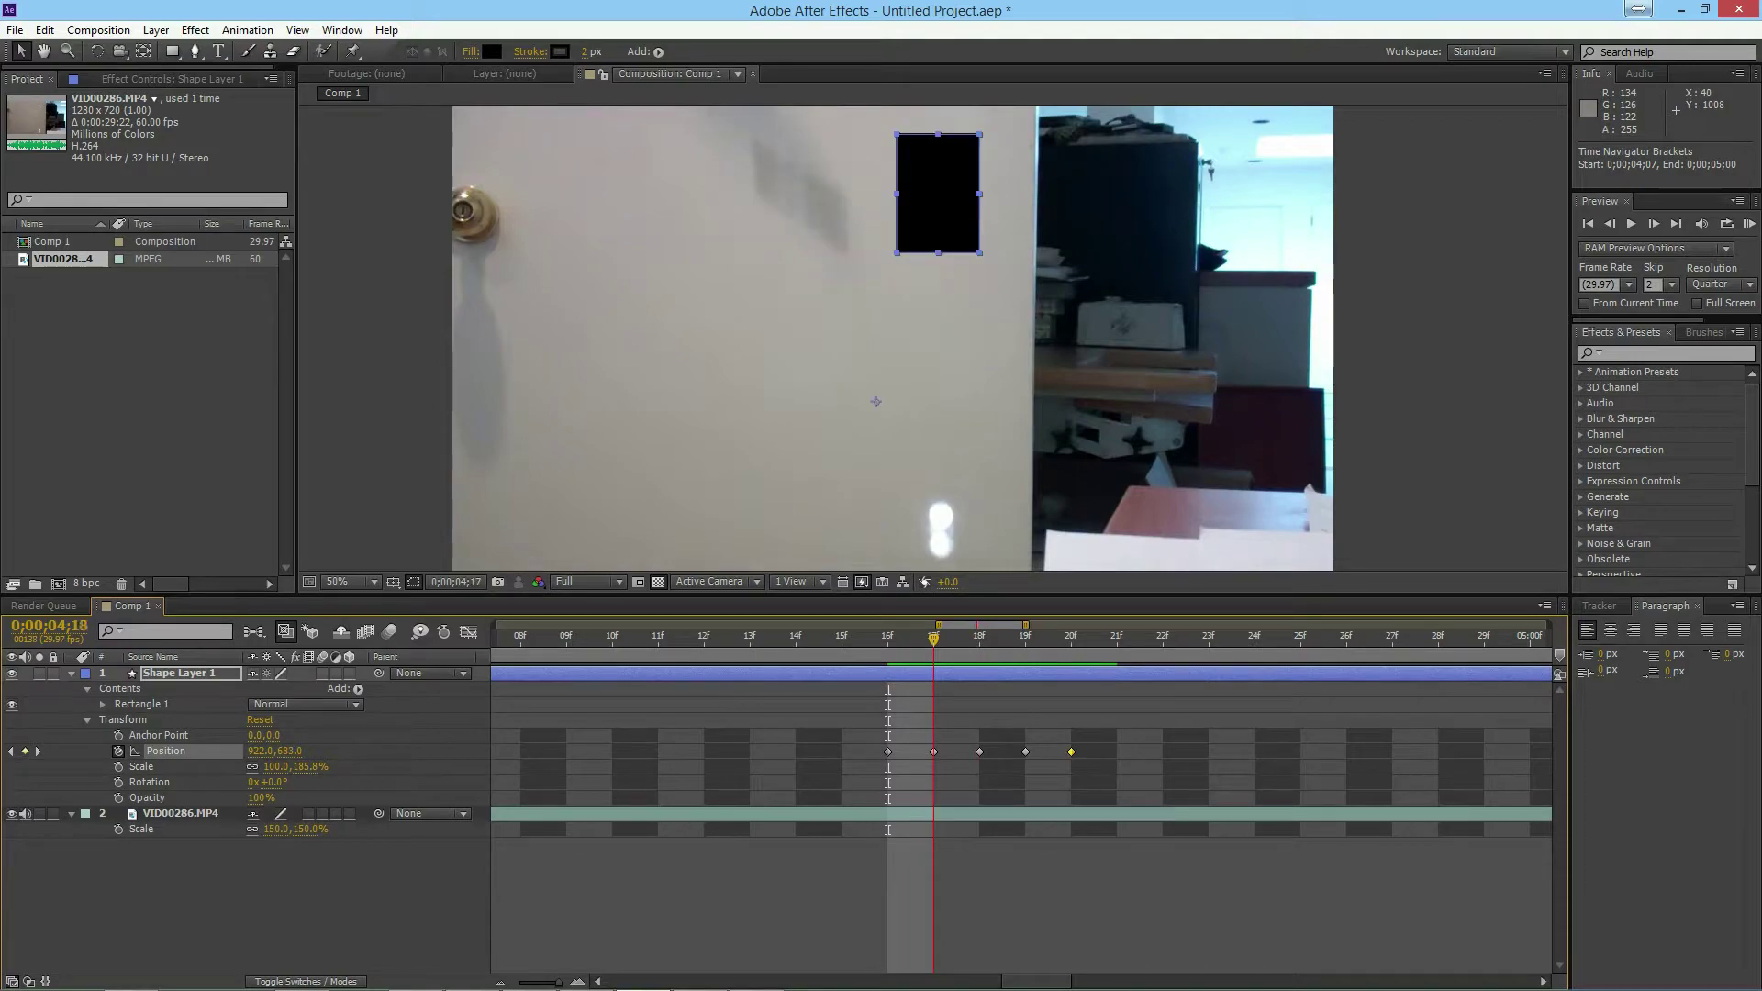
key(Page_Down)
key(Page_Up)
key(Page_Up)
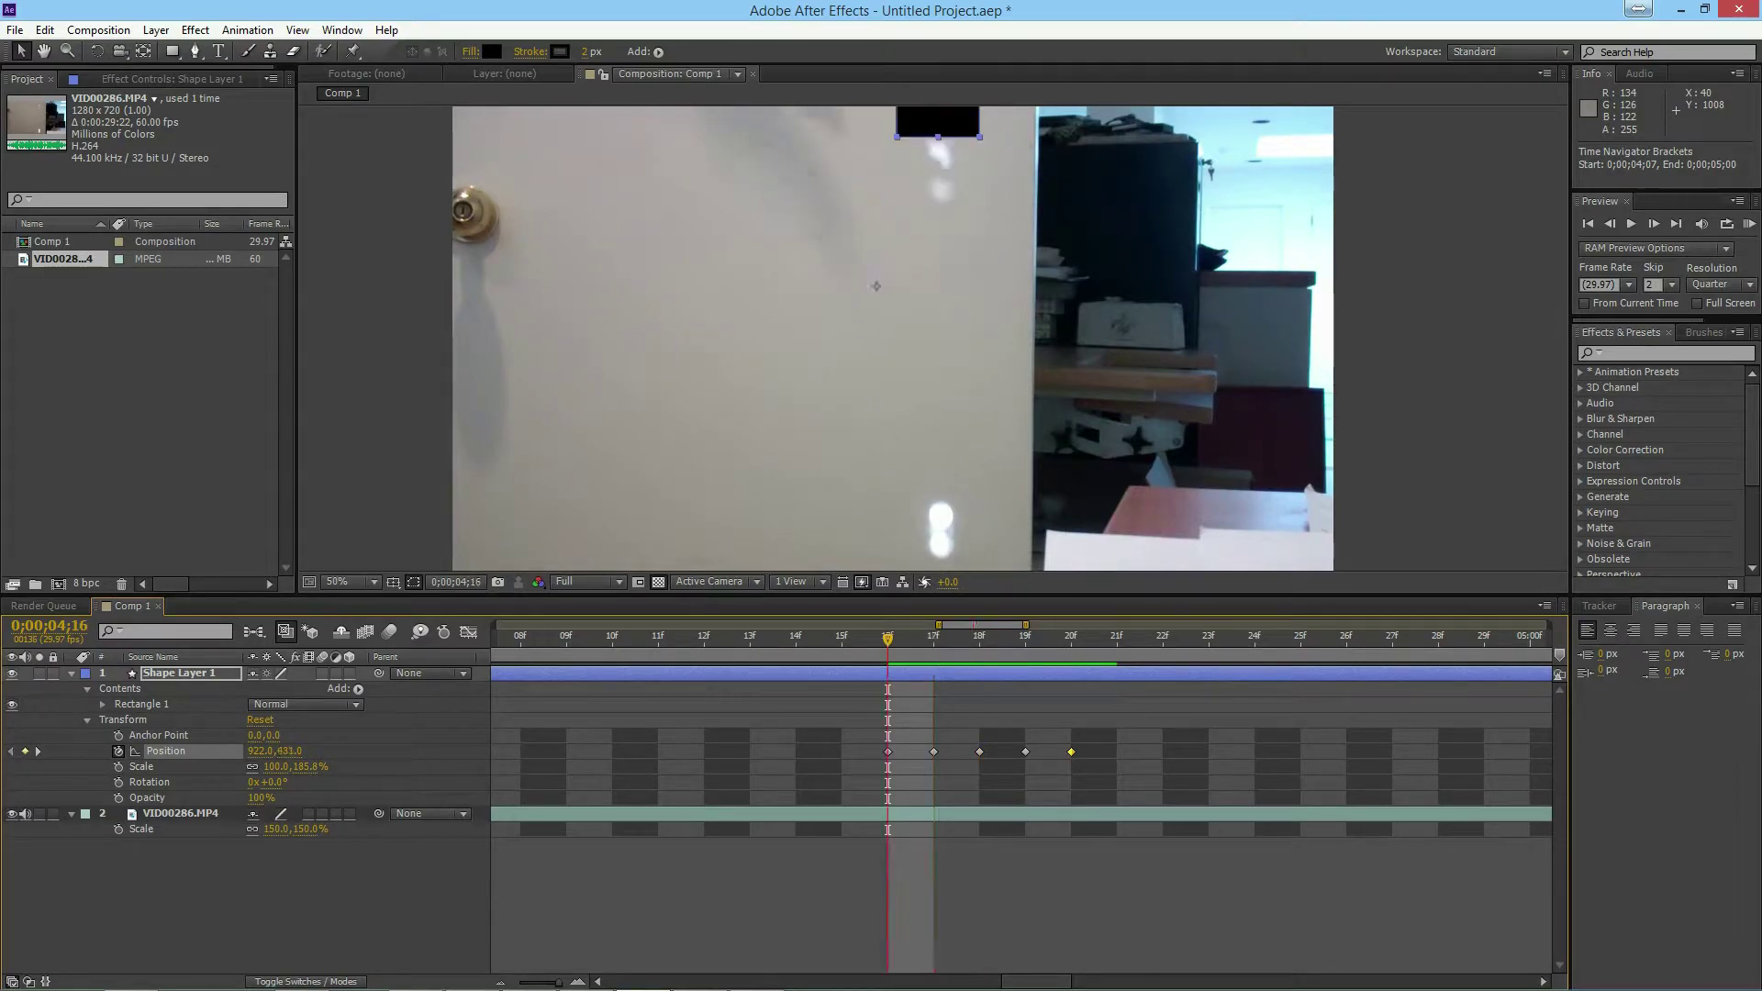
key(Page_Down)
key(Page_Down)
key(Page_Down)
key(Page_Up)
key(Page_Up)
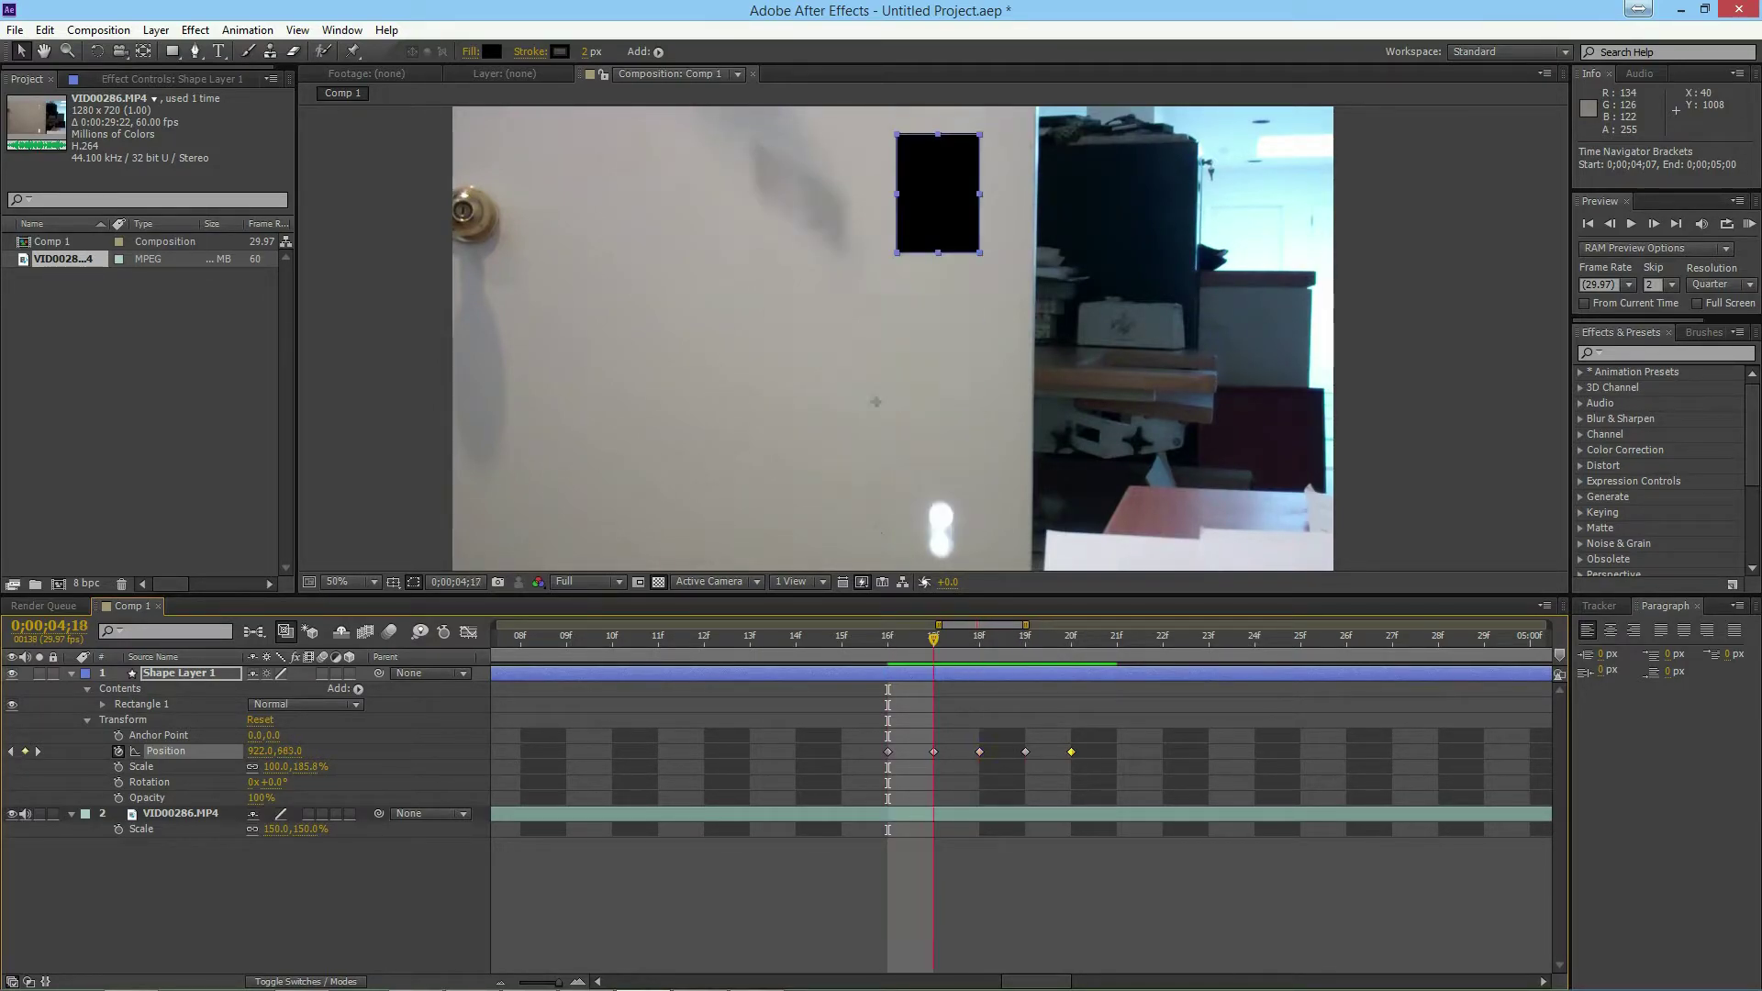
key(Page_Down)
key(Page_Up)
key(Page_Down)
key(Page_Down)
key(Page_Up)
key(Page_Up)
key(Page_Down)
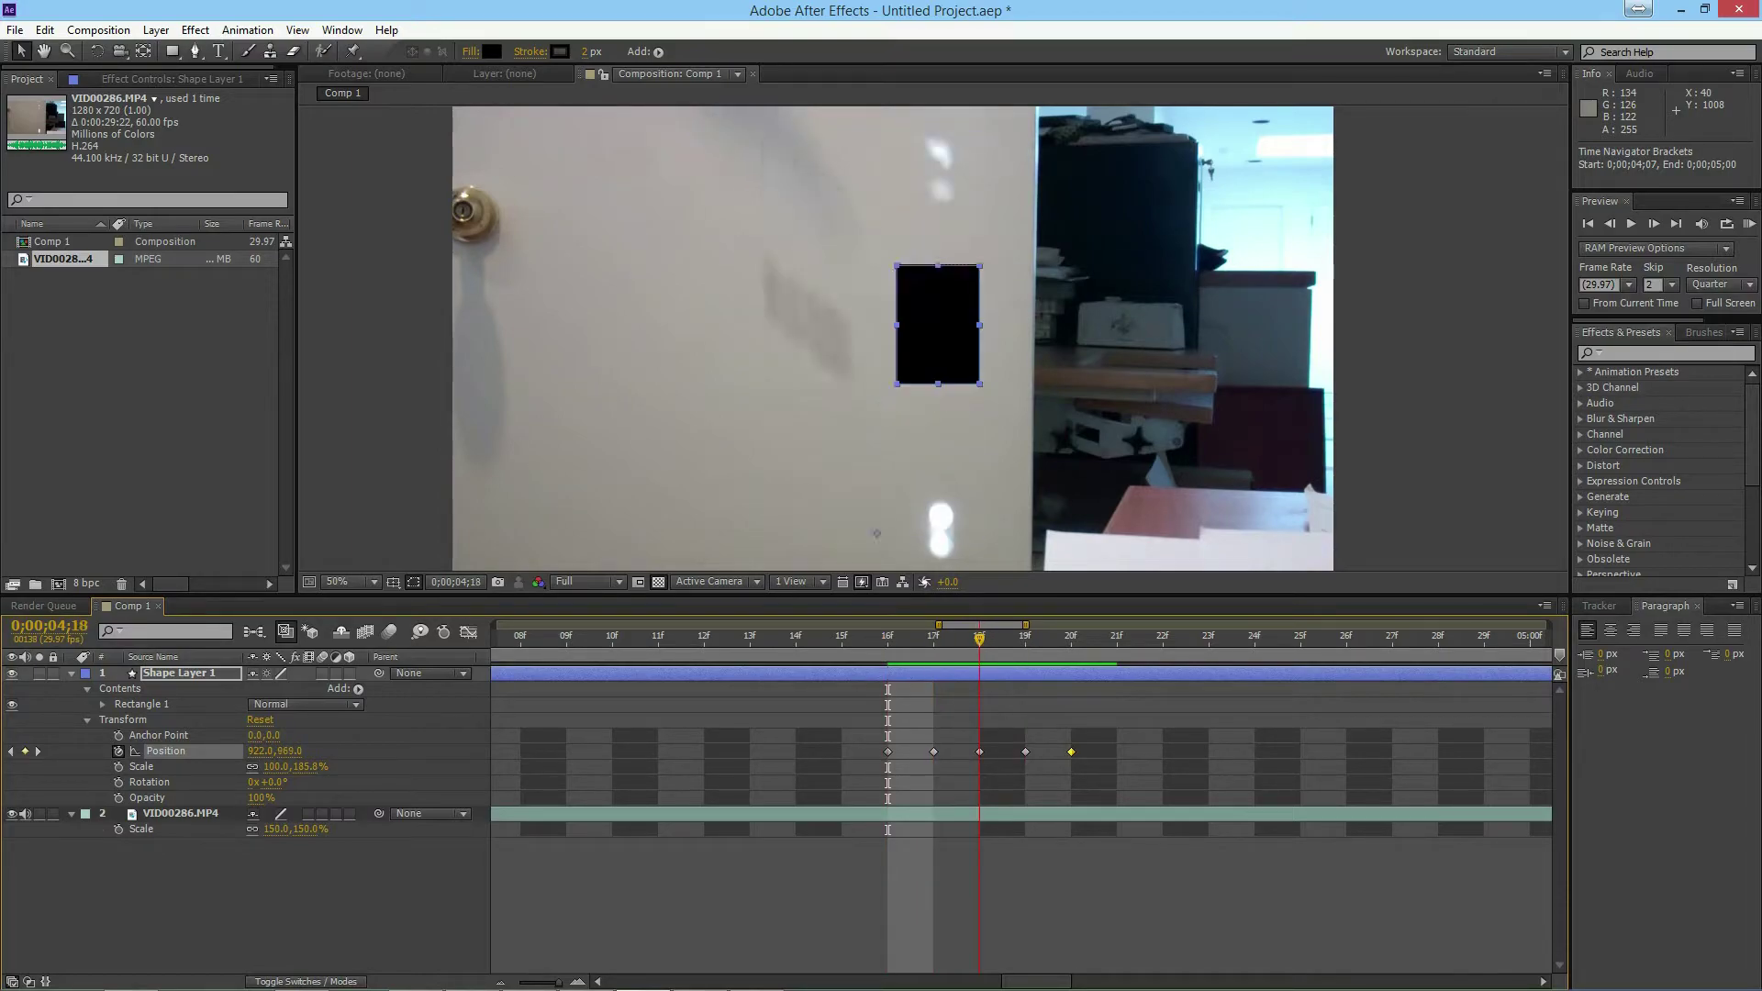
key(Page_Up)
key(Page_Down)
key(Page_Up)
key(Page_Down)
key(Page_Up)
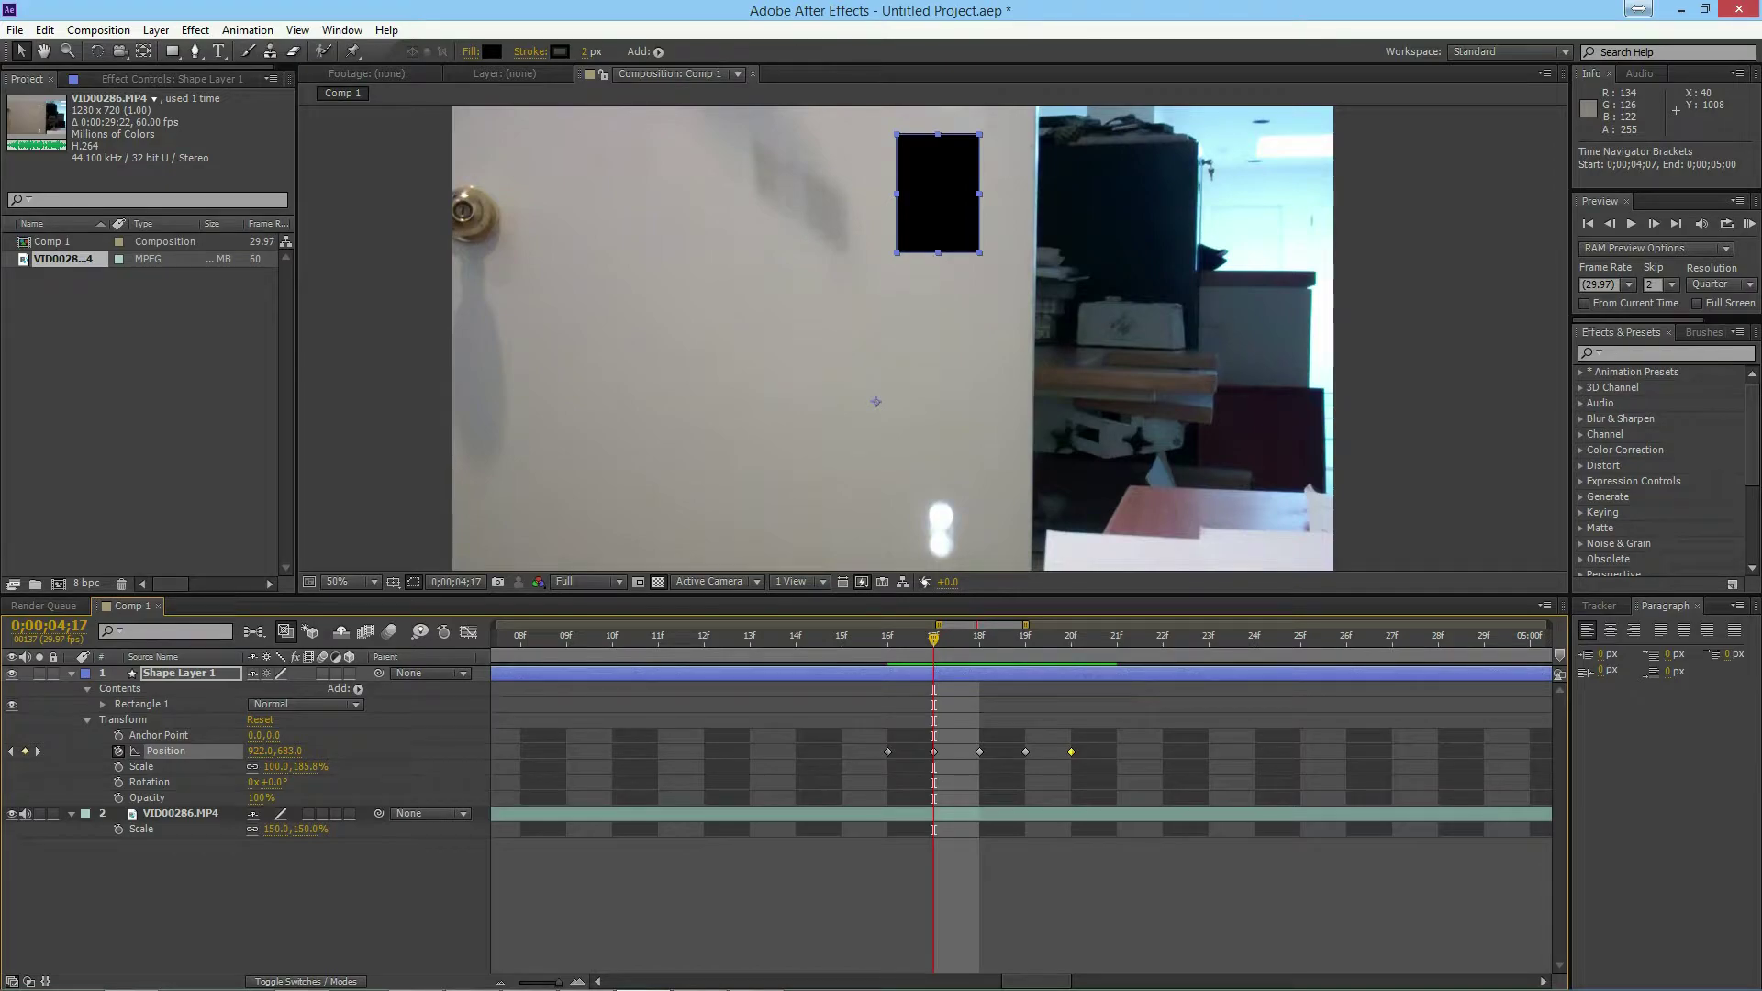
key(Page_Down)
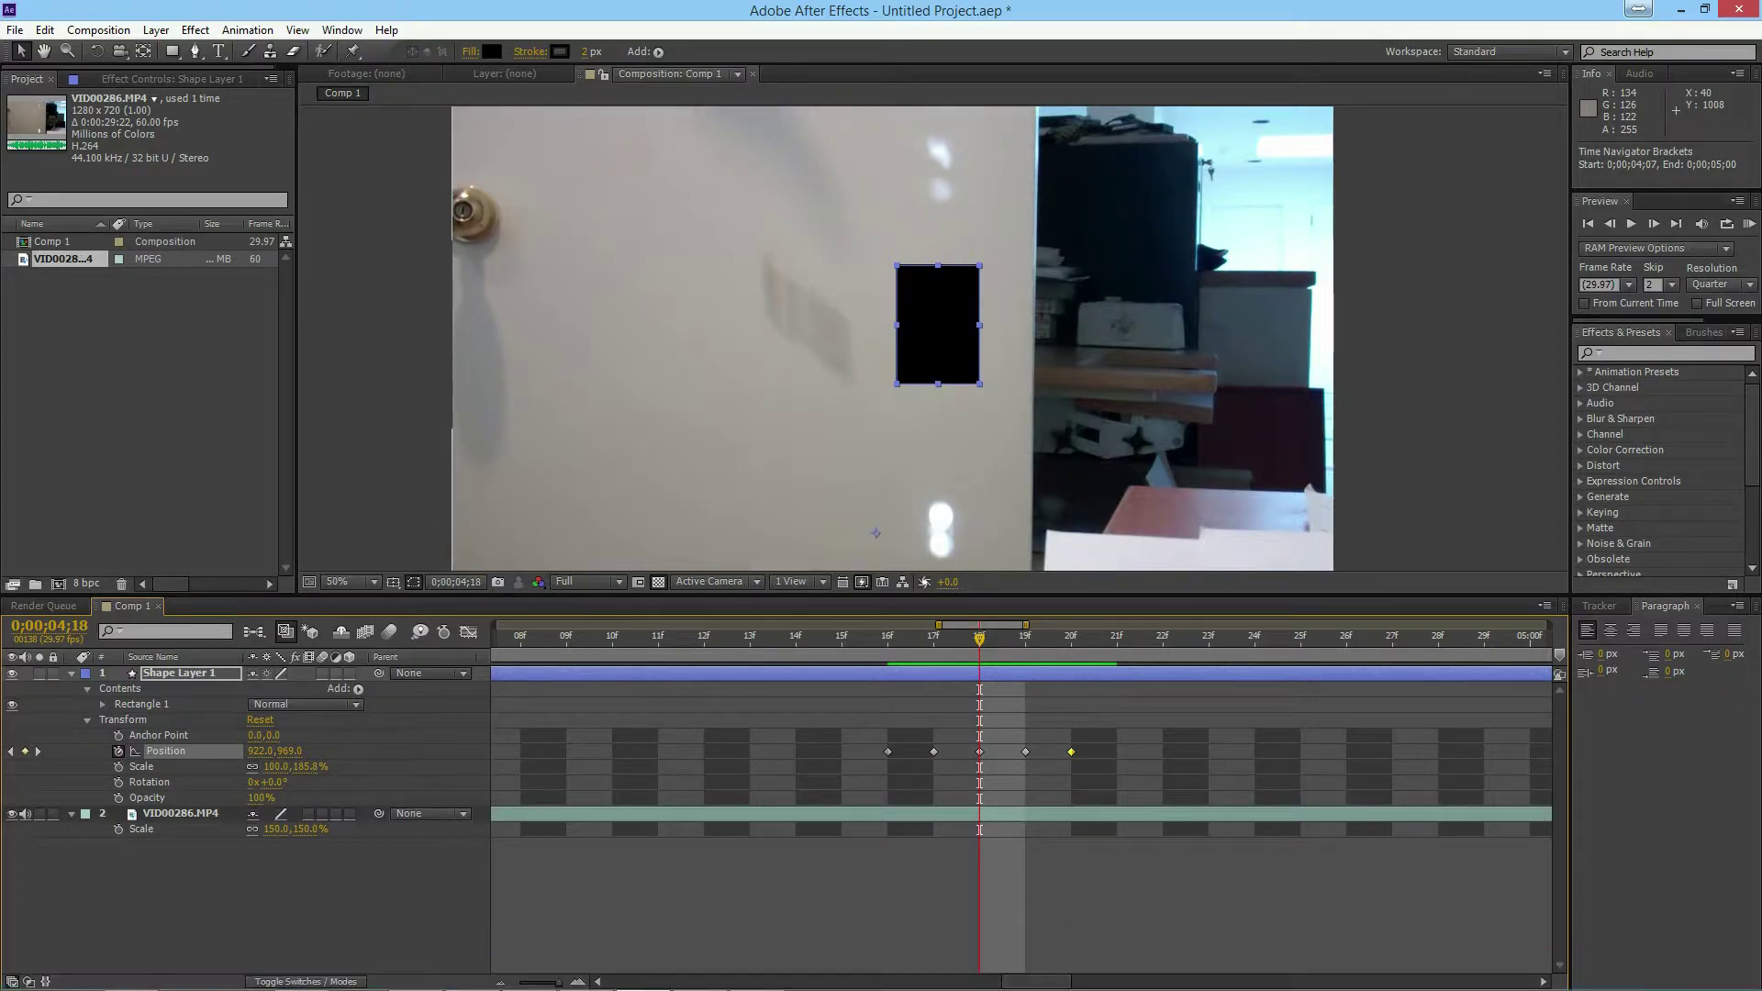
Open the Windows Calculator and subtract 683 from 969 to get the rectangle's travel per frame
key(super+s)
text(calculator)
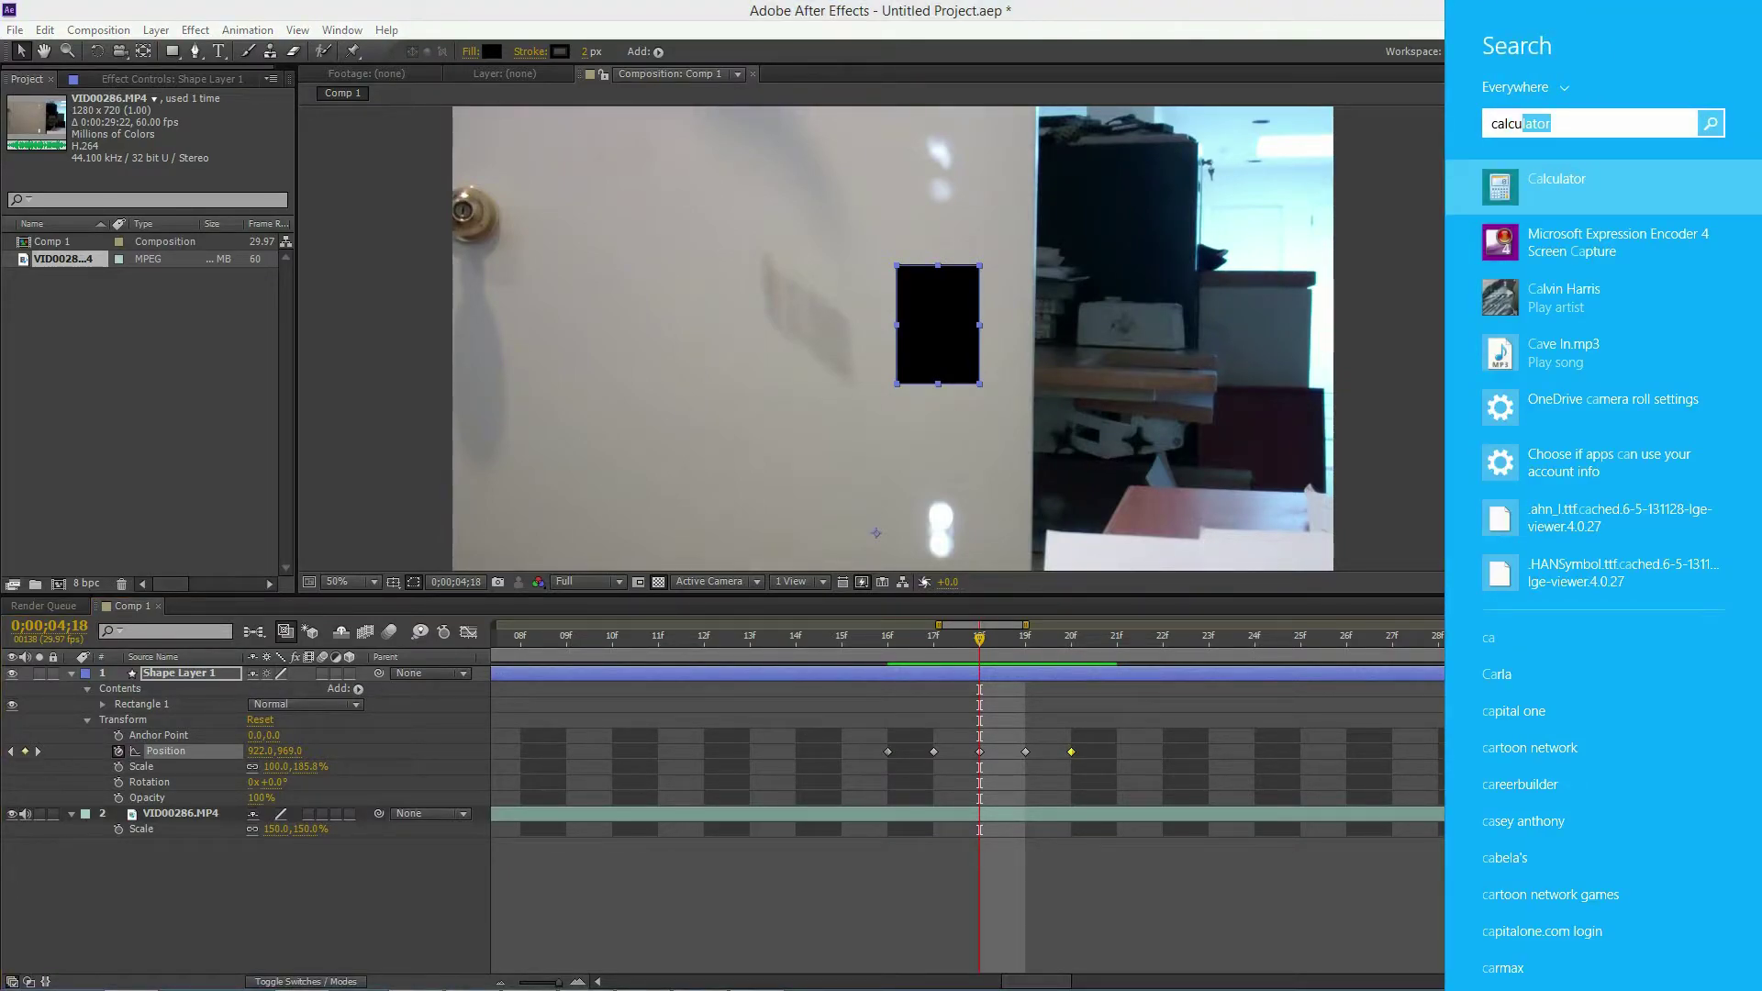
key(Return)
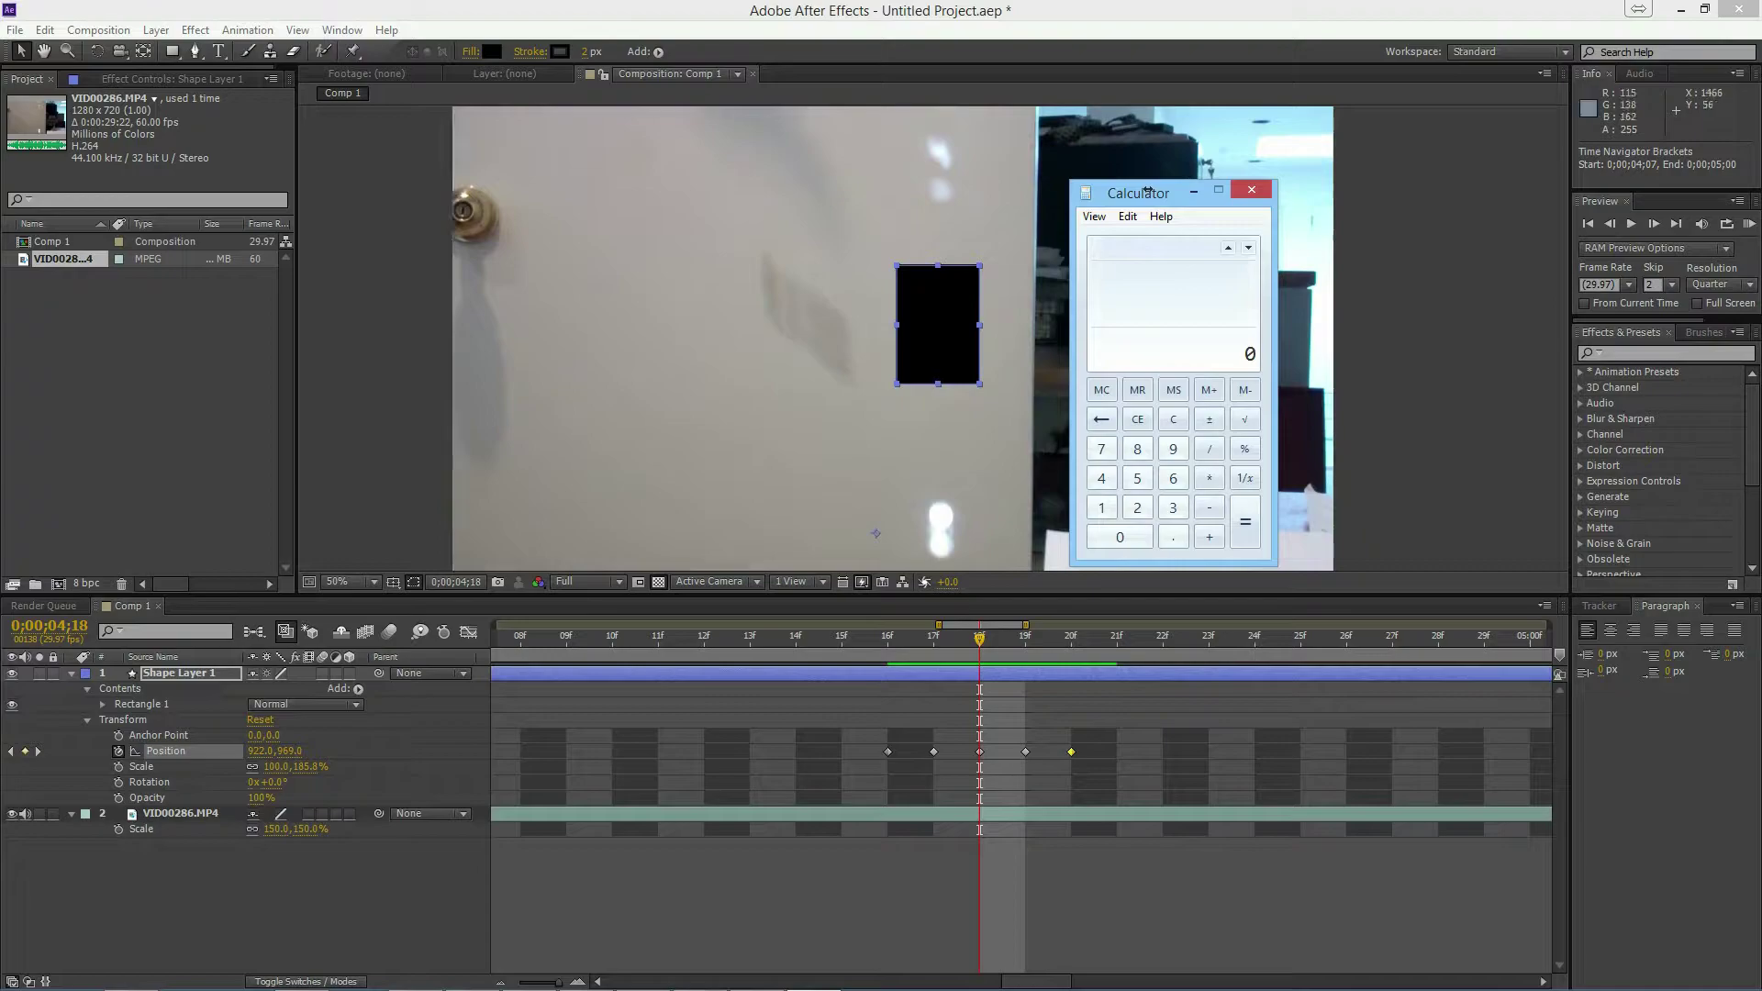
drag(1146, 190, 1172, 188)
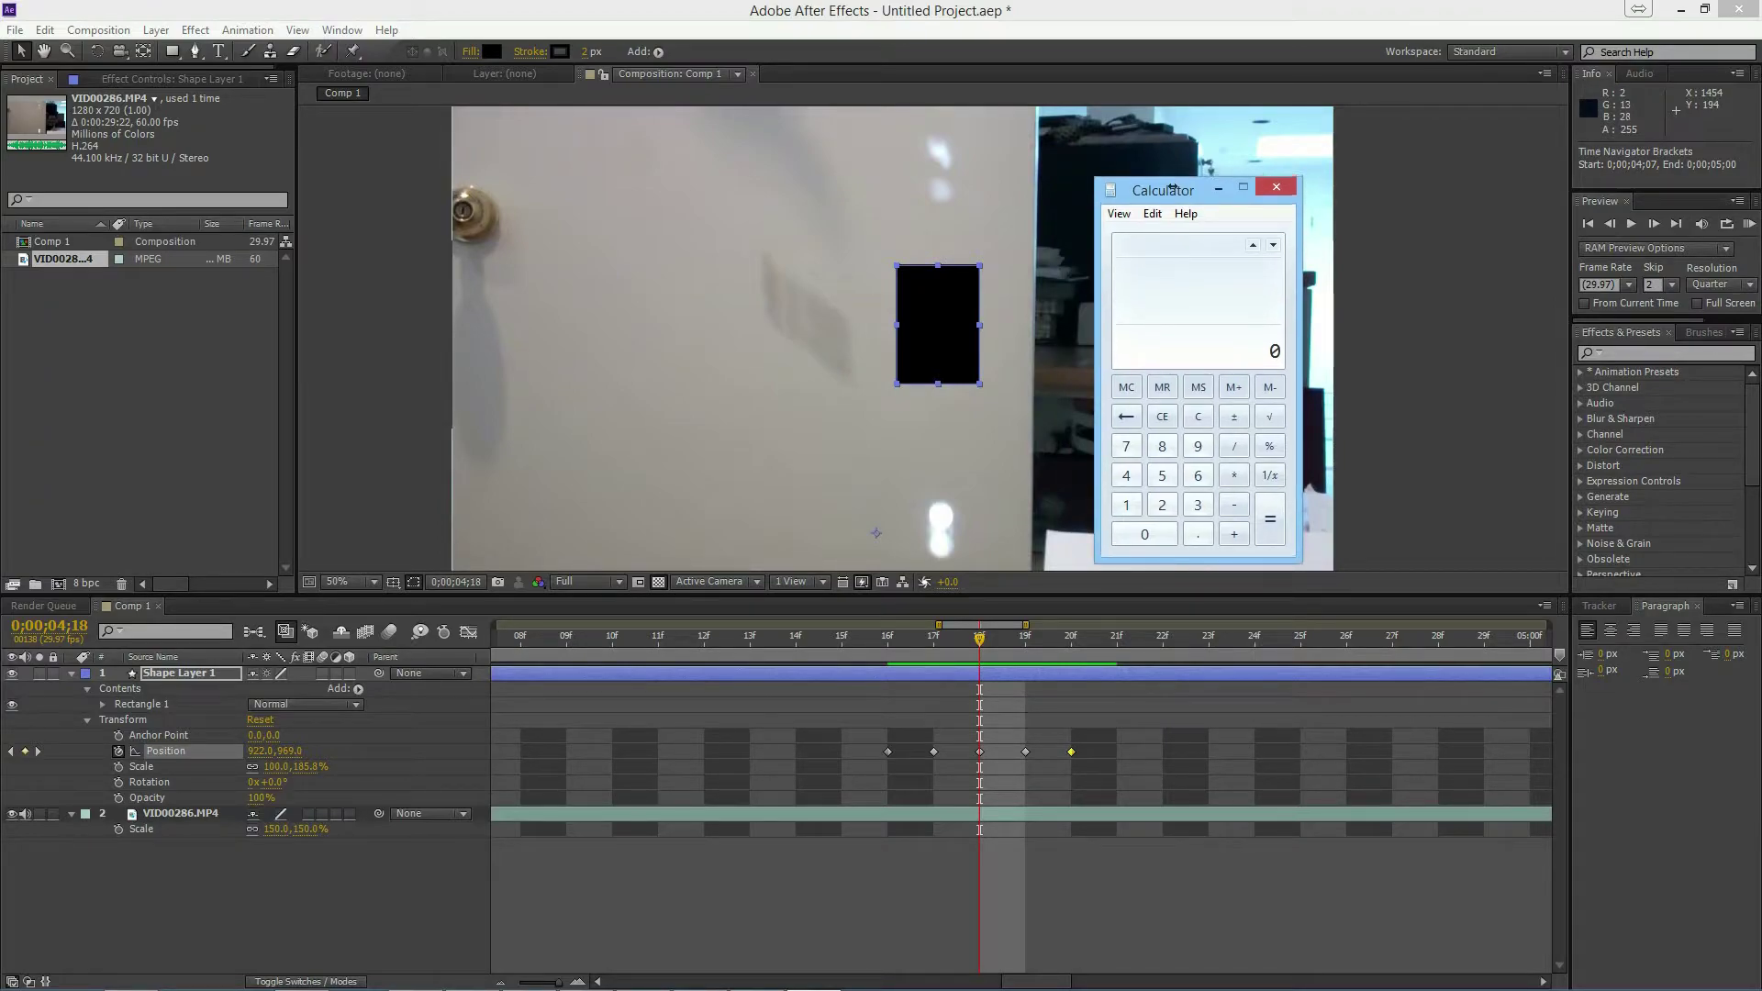
text(969 - 683)
key(Return)
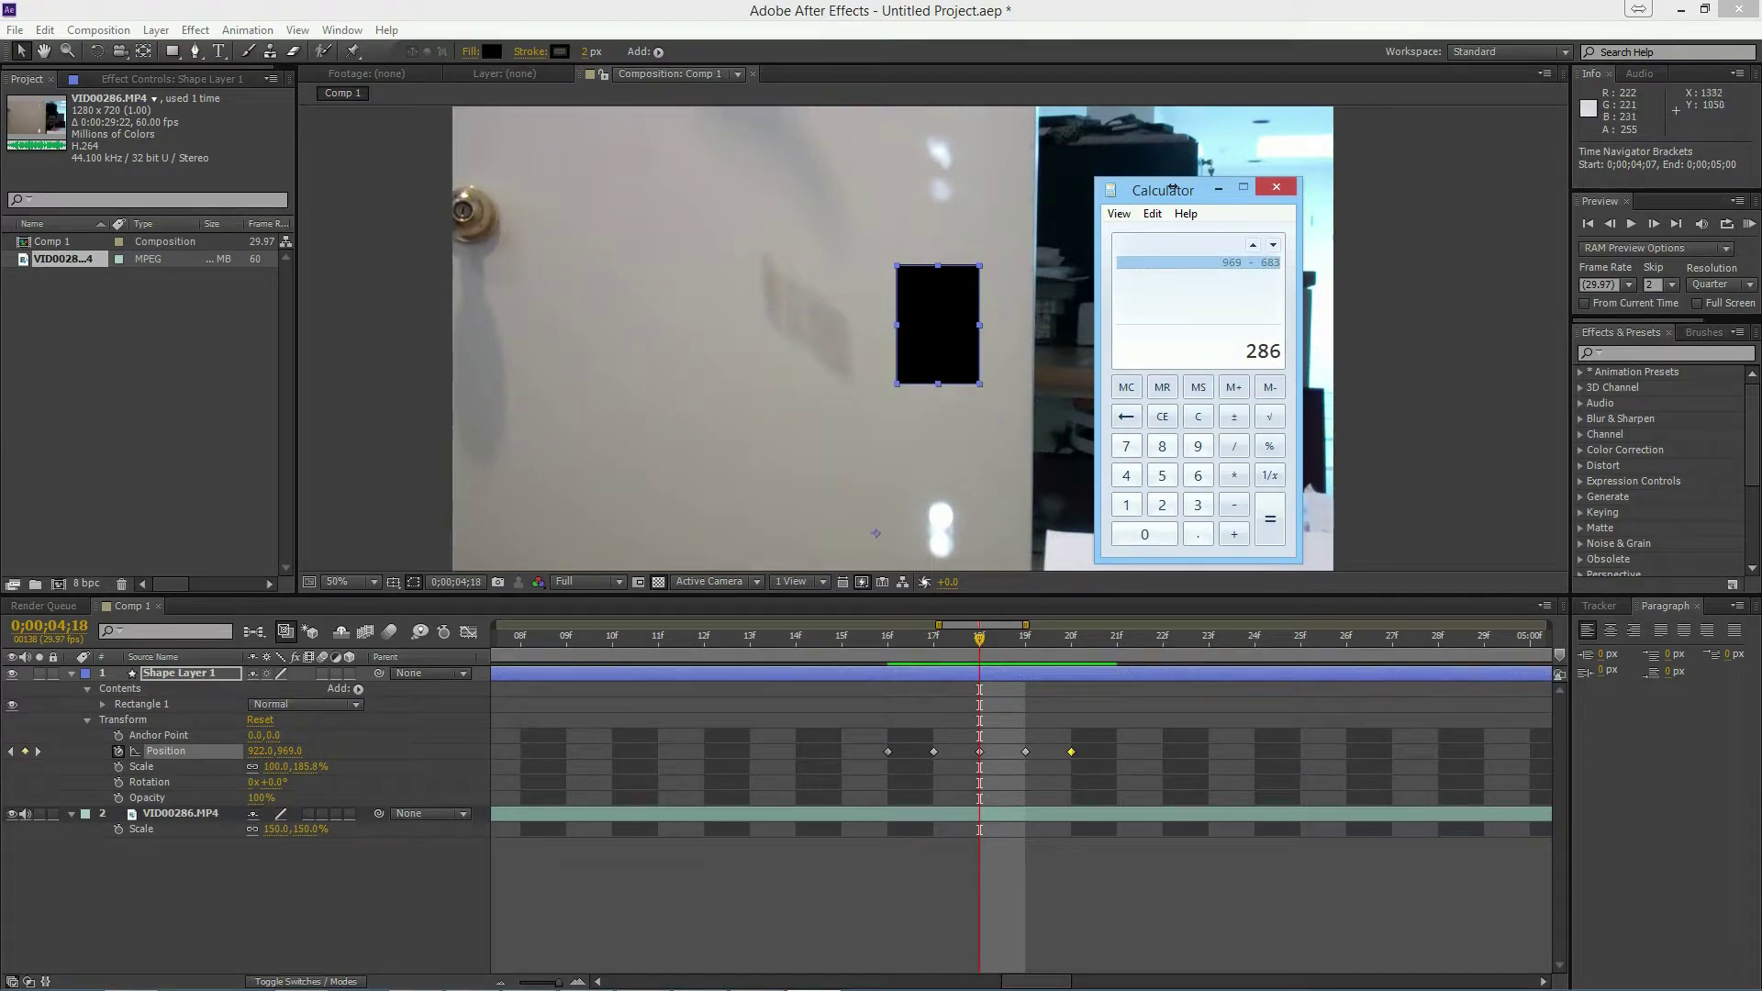
key(alt+Tab)
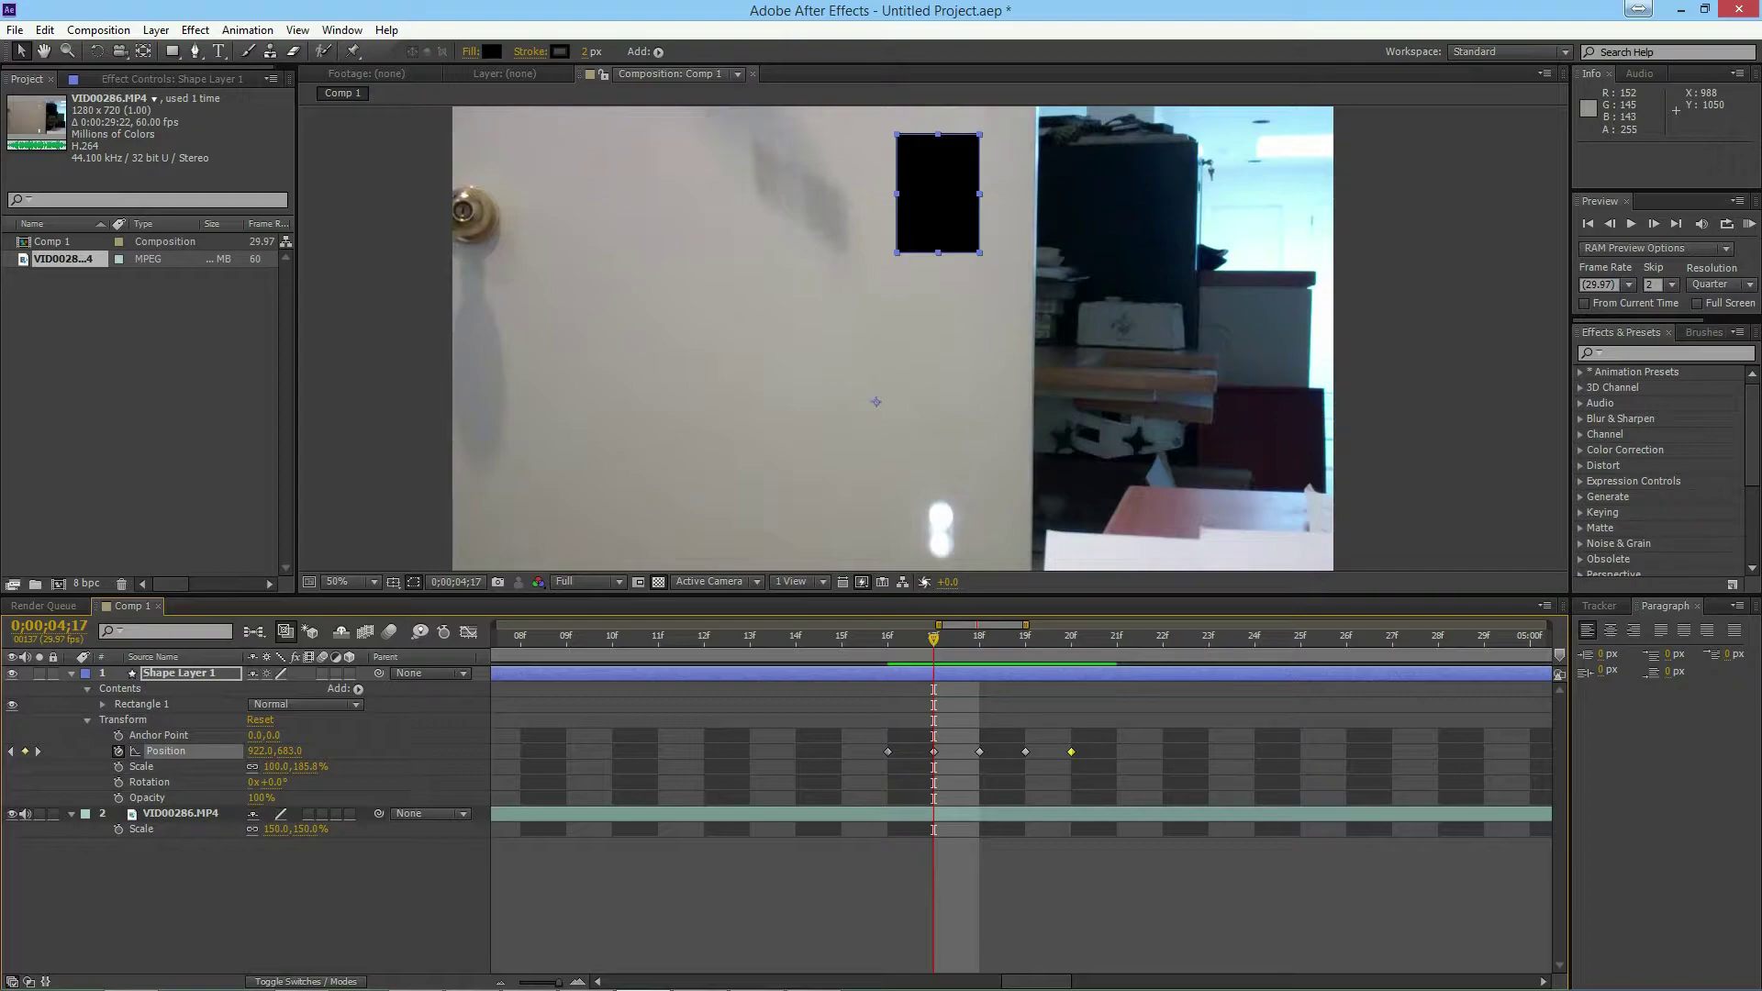
Keyframe the rectangle's Position at 922, 1376 on frame 0;00;02;00 and delete the old frame-by-frame Position keyframes after it
drag(934, 637, 459, 638)
key(minus)
key(minus)
key(minus)
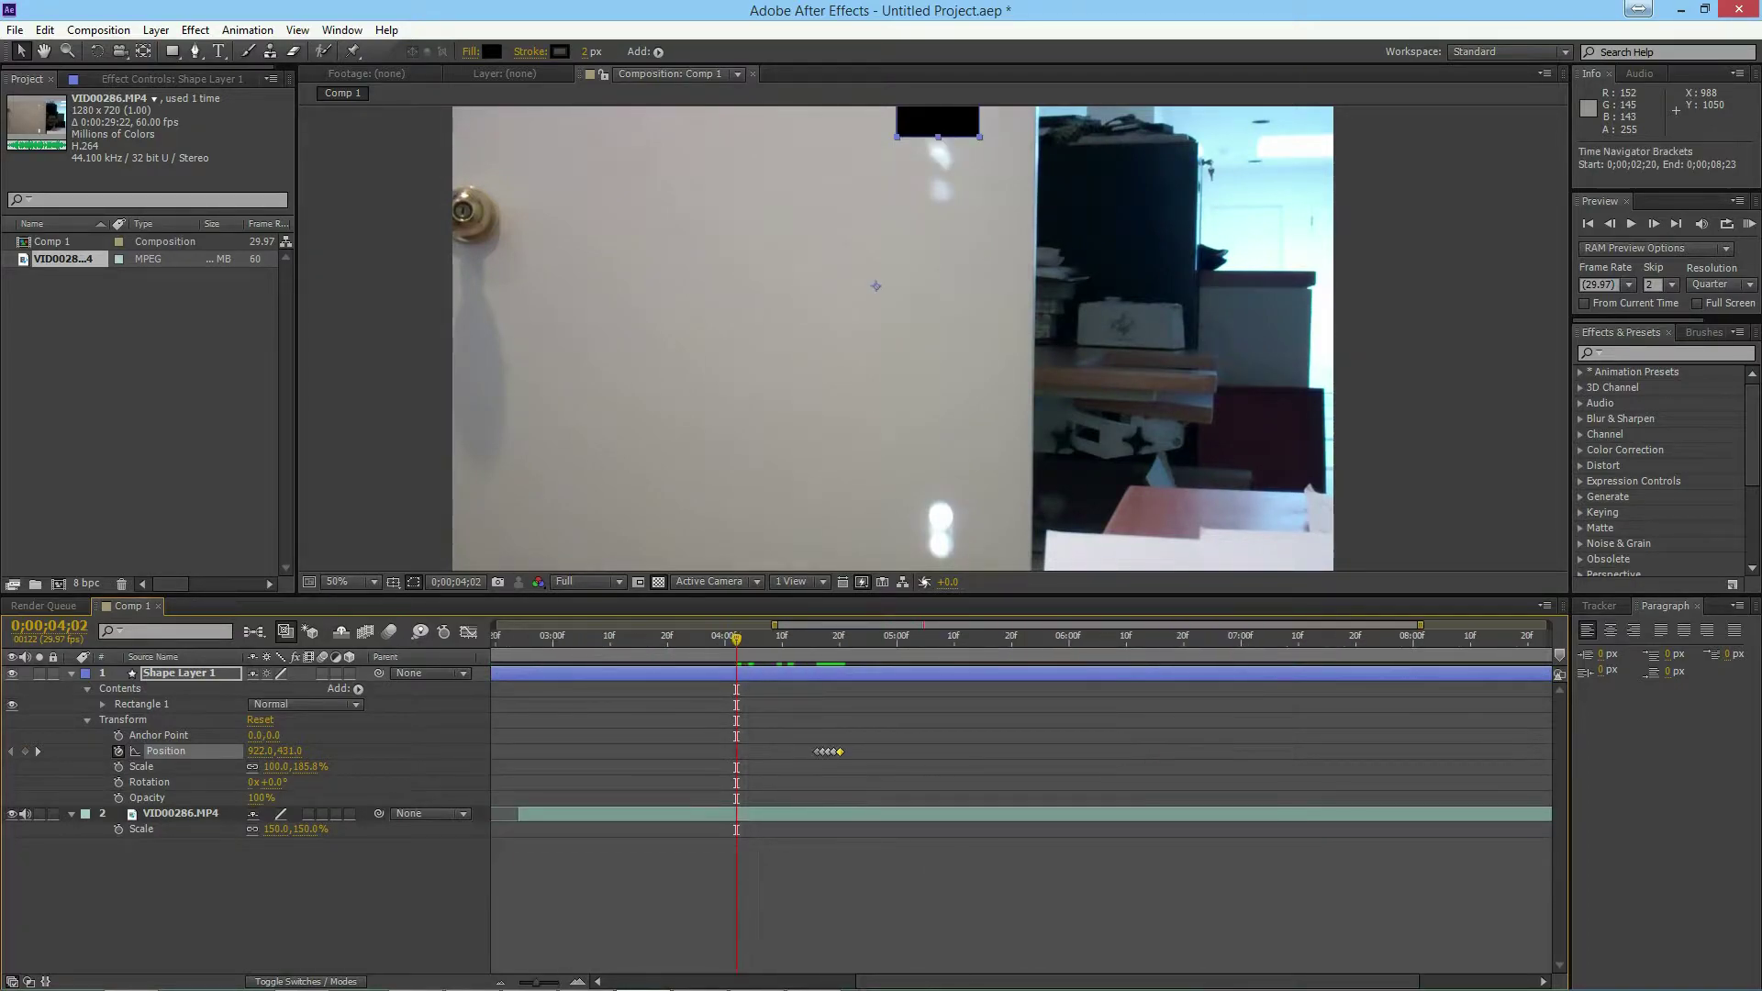
drag(643, 640, 477, 639)
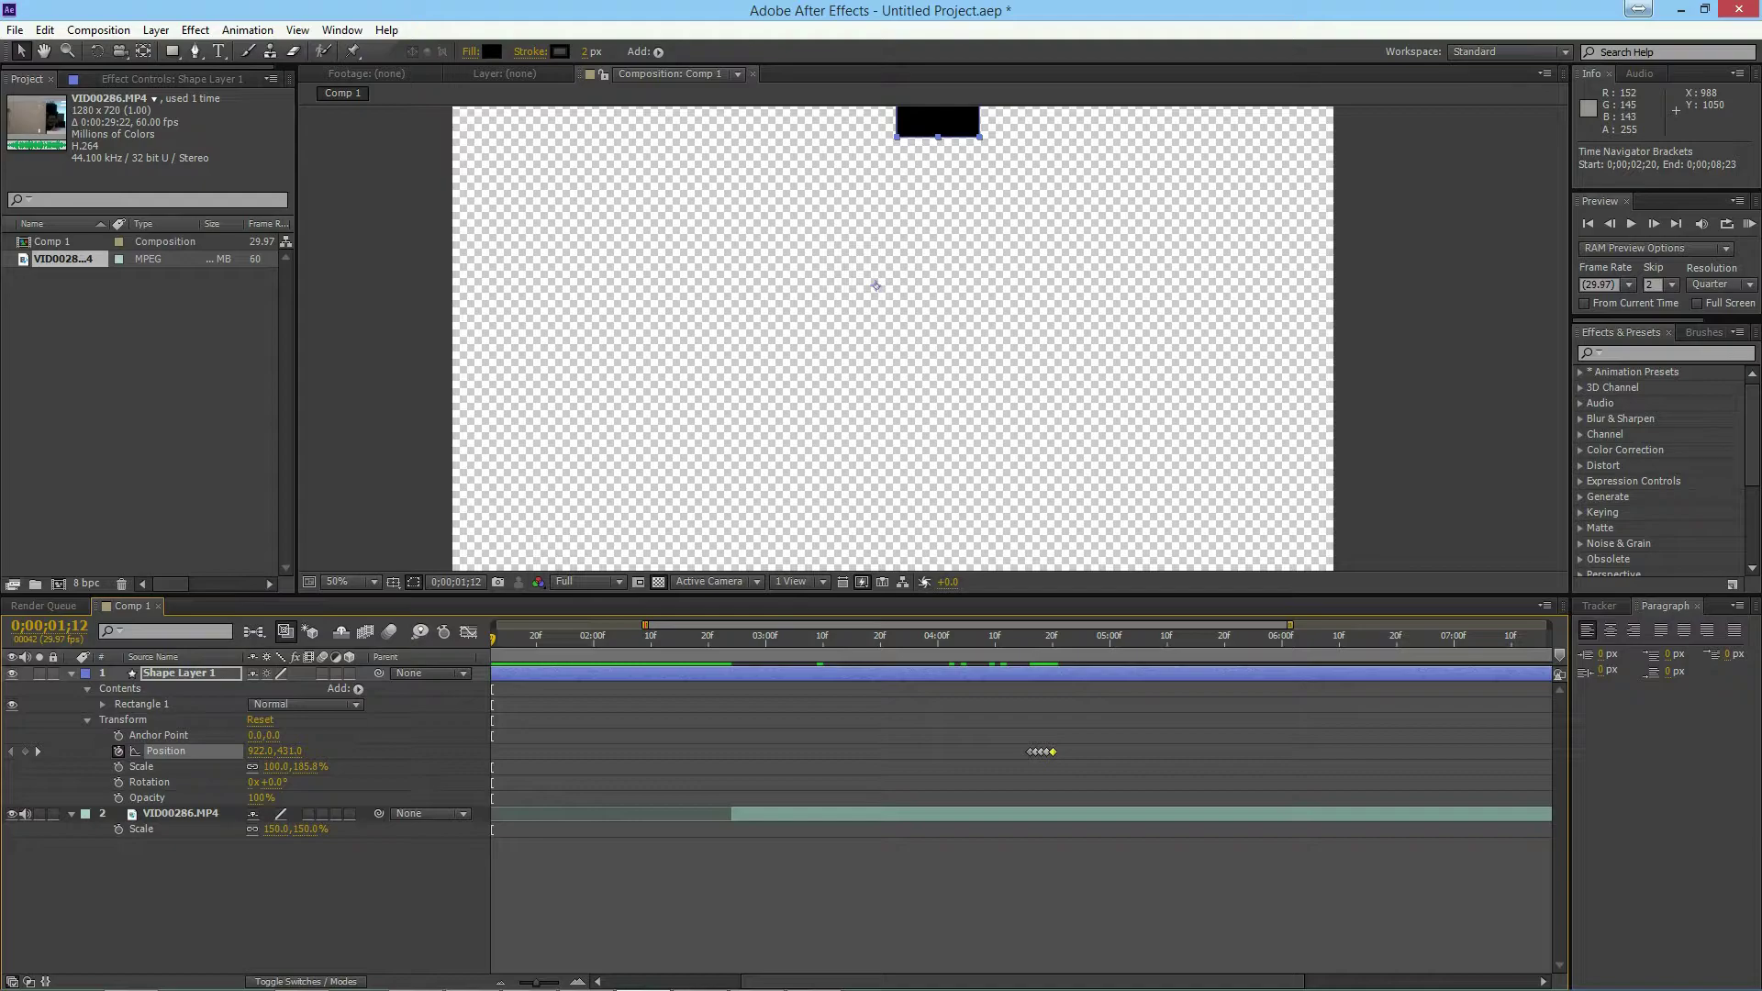
drag(492, 639, 594, 637)
drag(289, 751, 1124, 751)
drag(679, 750, 784, 751)
drag(1041, 752, 1057, 755)
key(Delete)
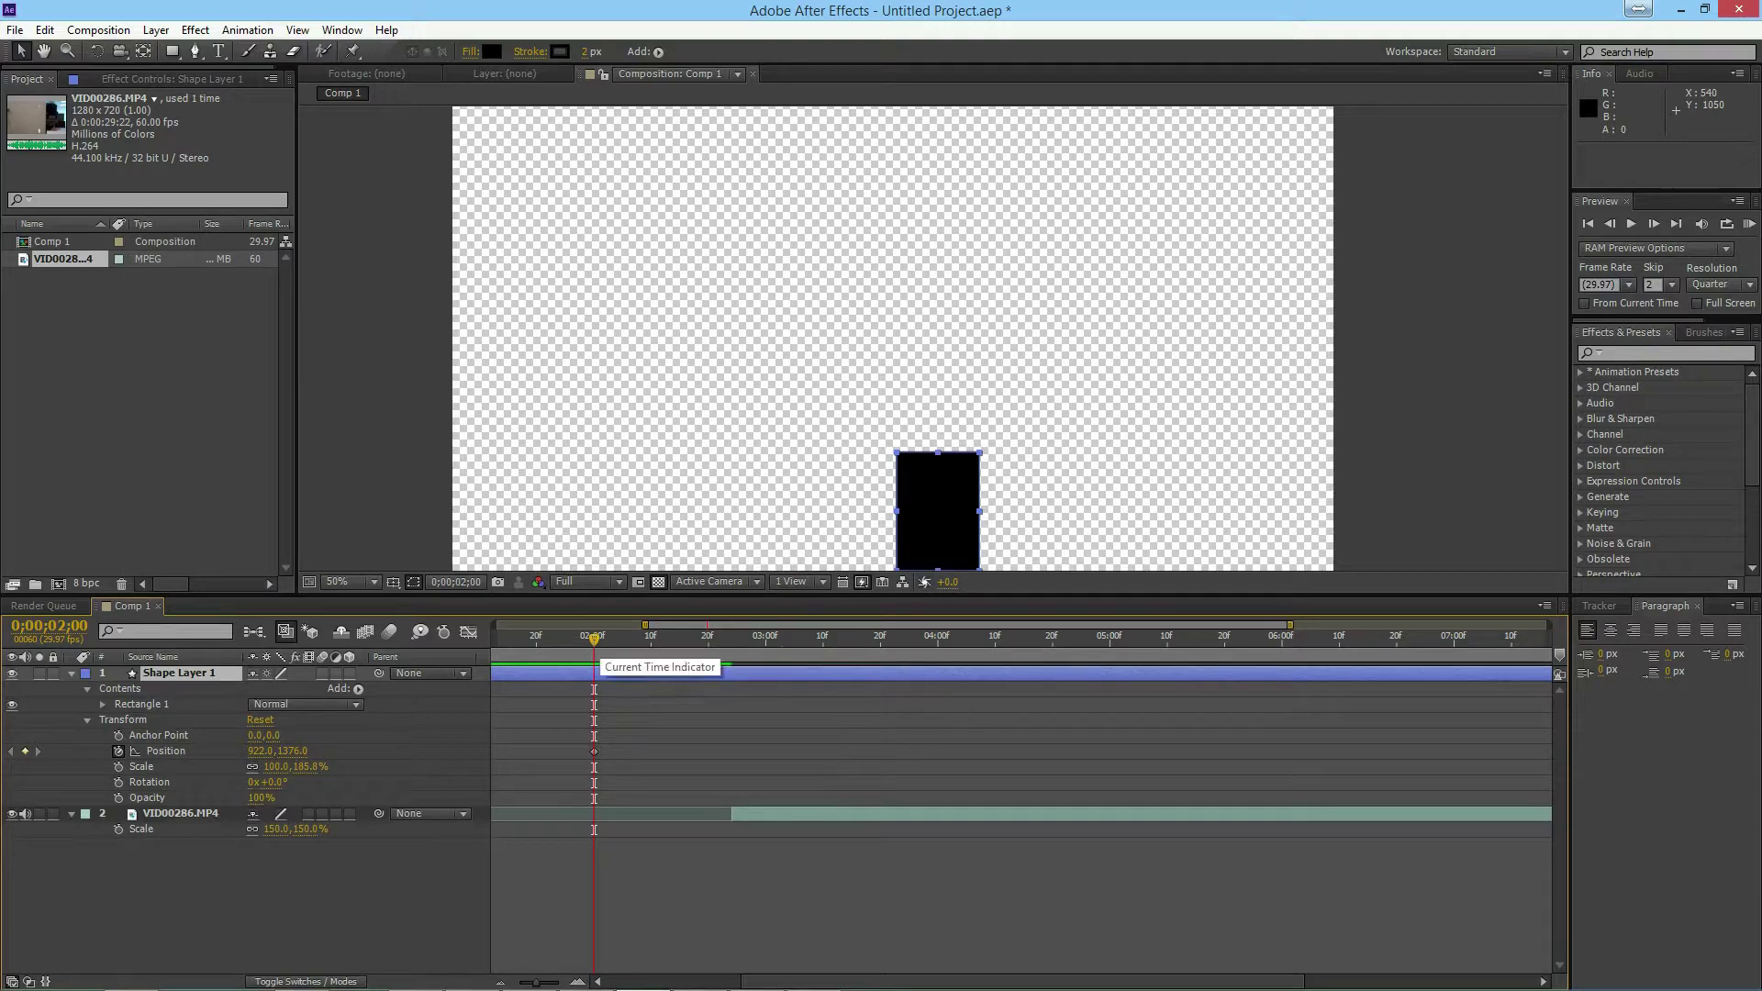
Move the current time to 0;00;01;01 and multiply the calculator's previous result by 30
drag(593, 640, 497, 637)
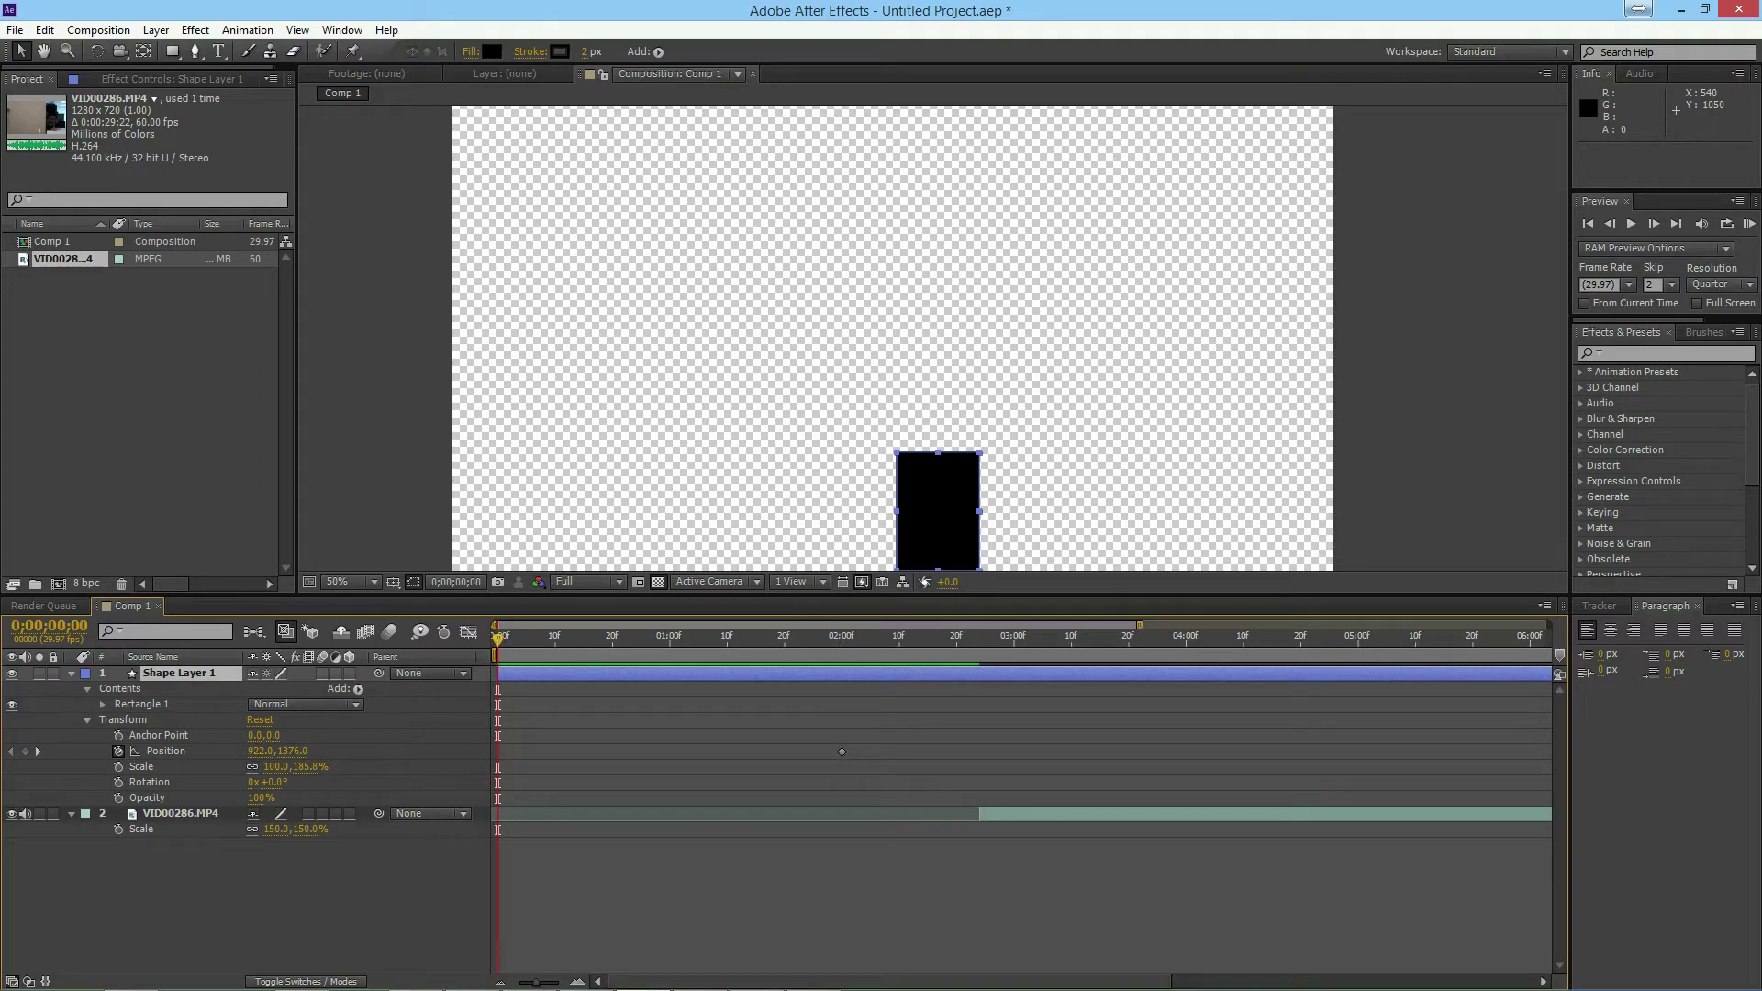
drag(496, 637, 675, 637)
click(813, 972)
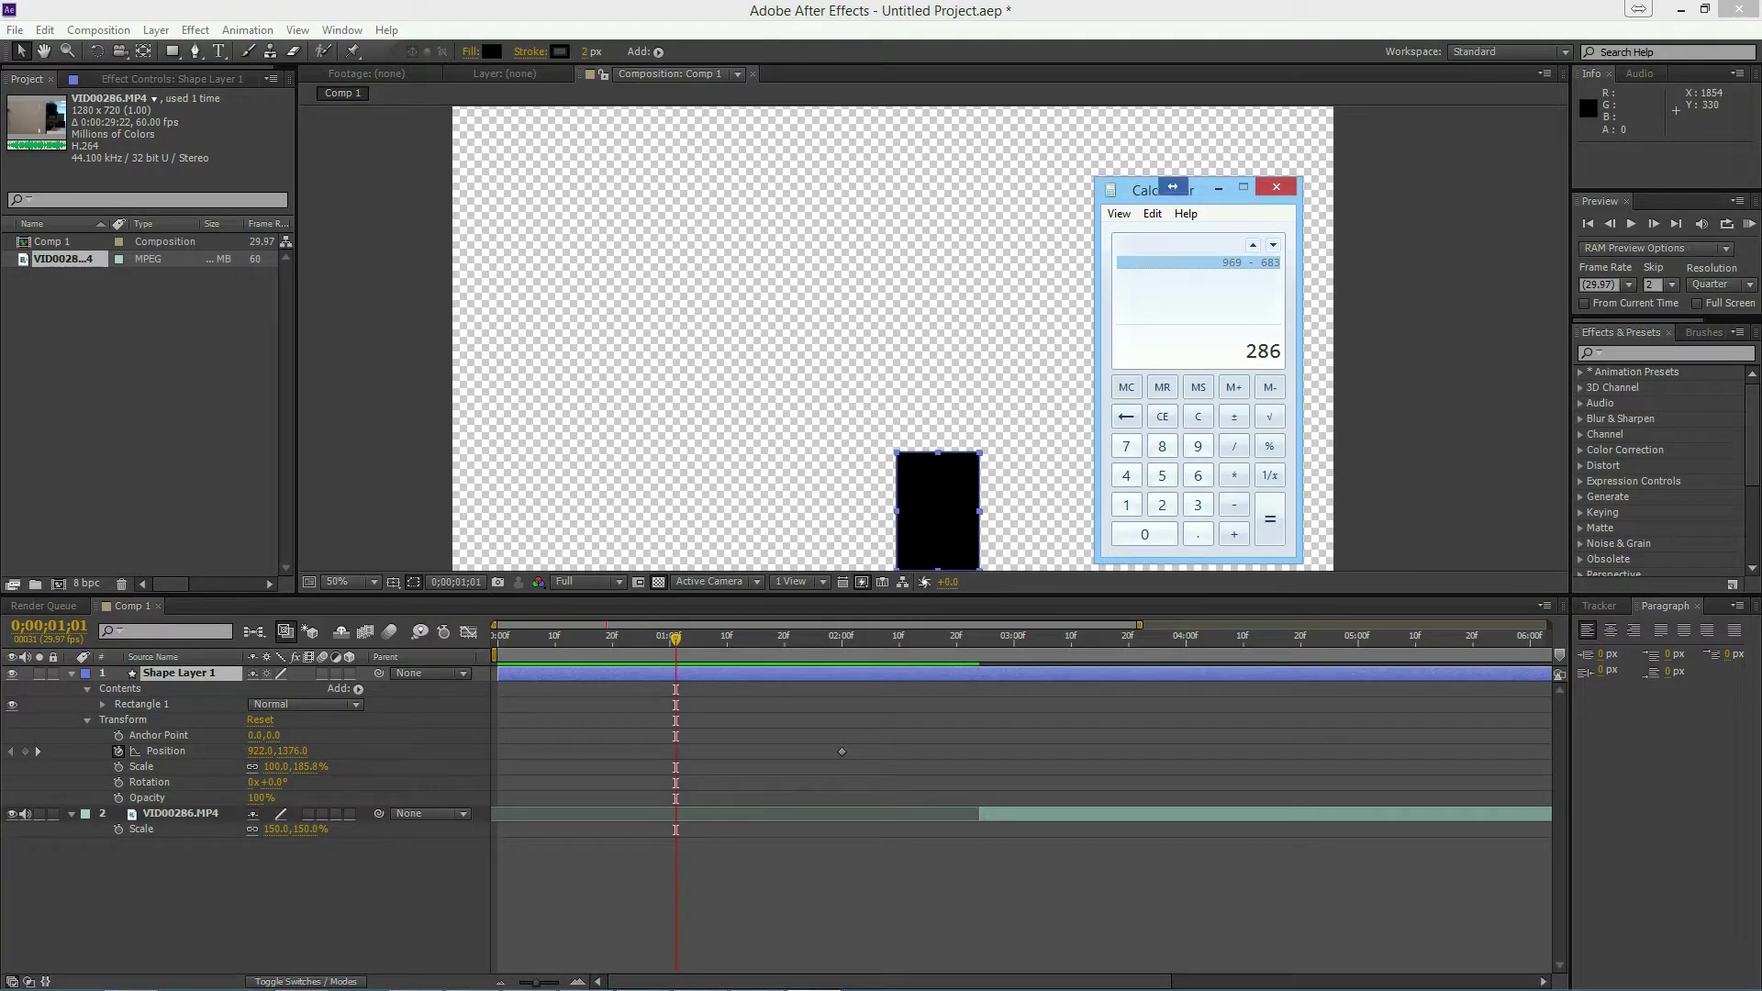
mouse_move(1171, 182)
mouse_down()
mouse_move(1141, 188)
mouse_move(1165, 186)
mouse_up()
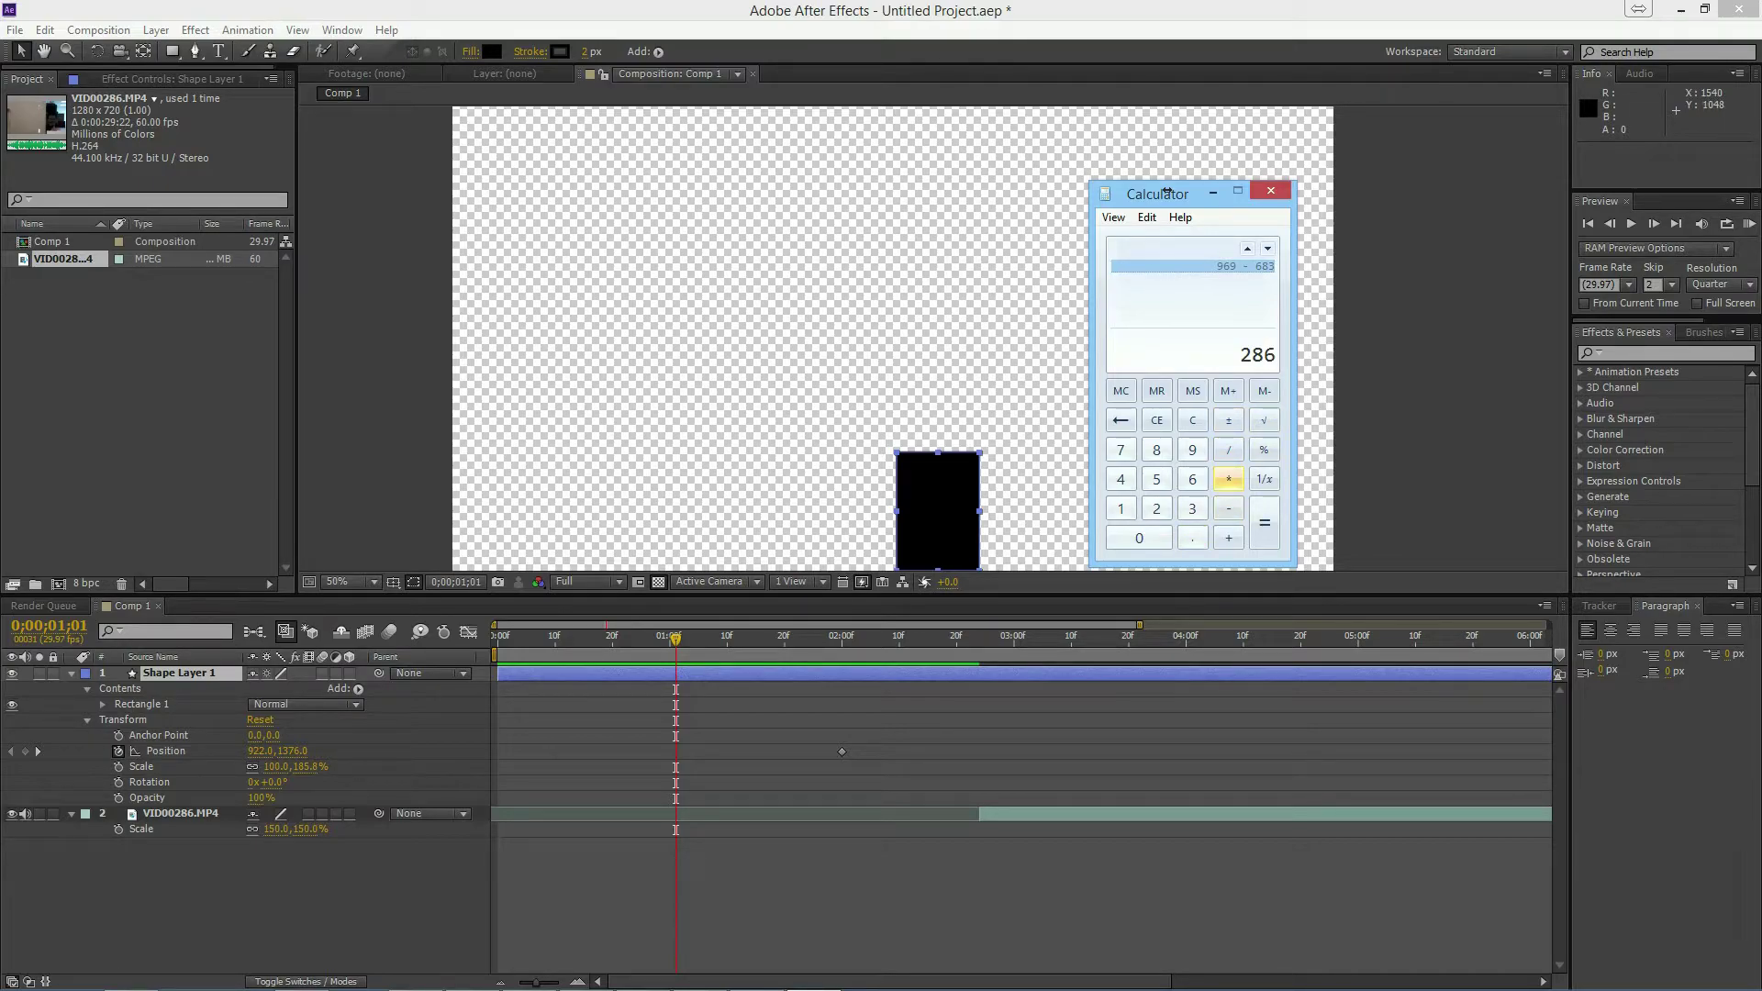
text(* 30)
key(Return)
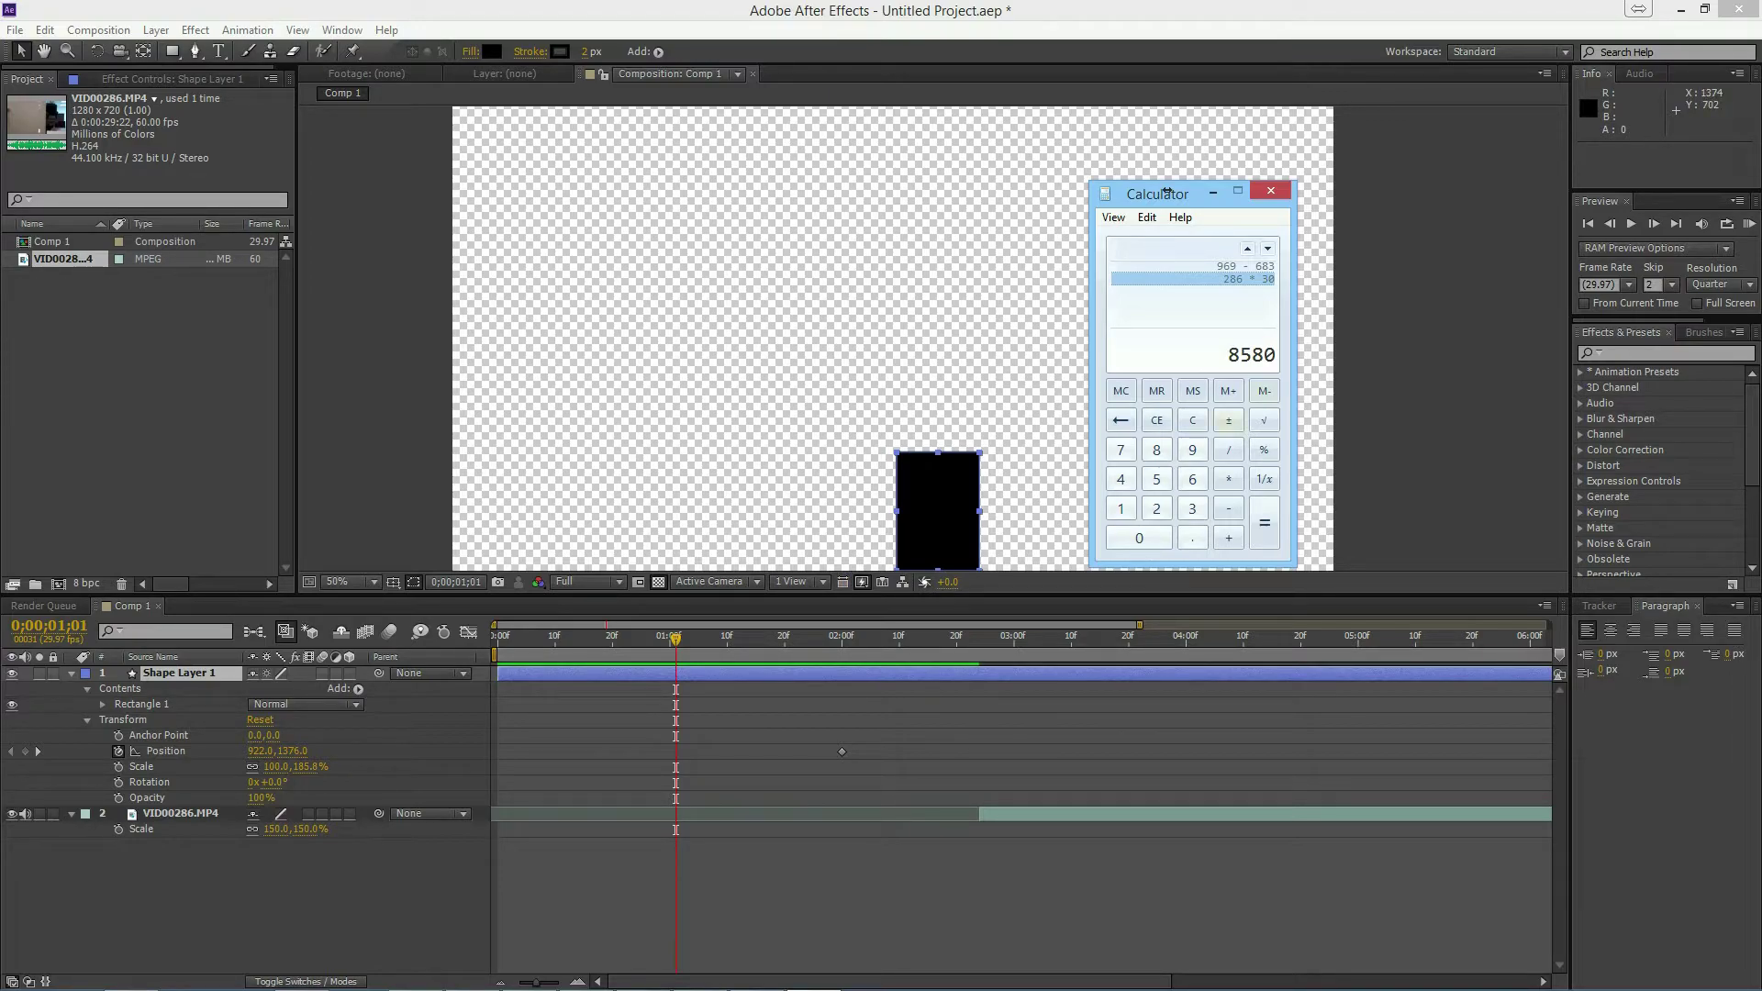
Clear the calculator and subtract 8580 from the rectangle's resting height of 1376
key(minus)
key(ctrl+q)
key(9)
key(1)
text(137)
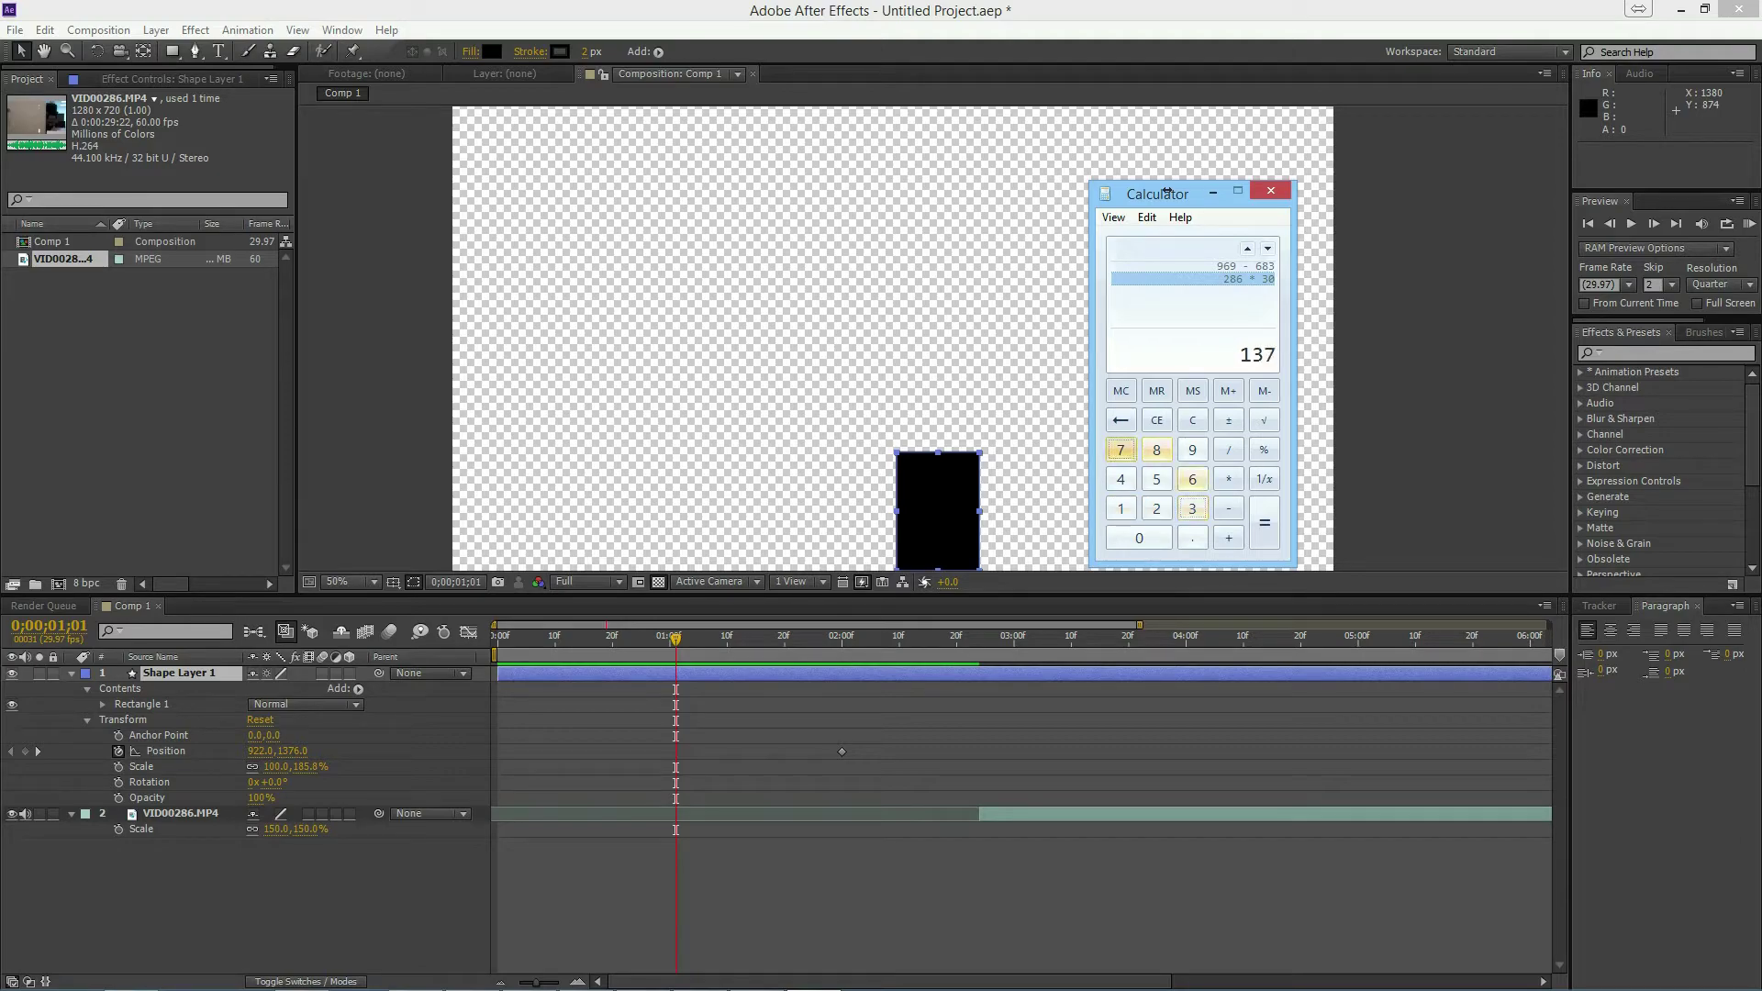
text(6 - 85)
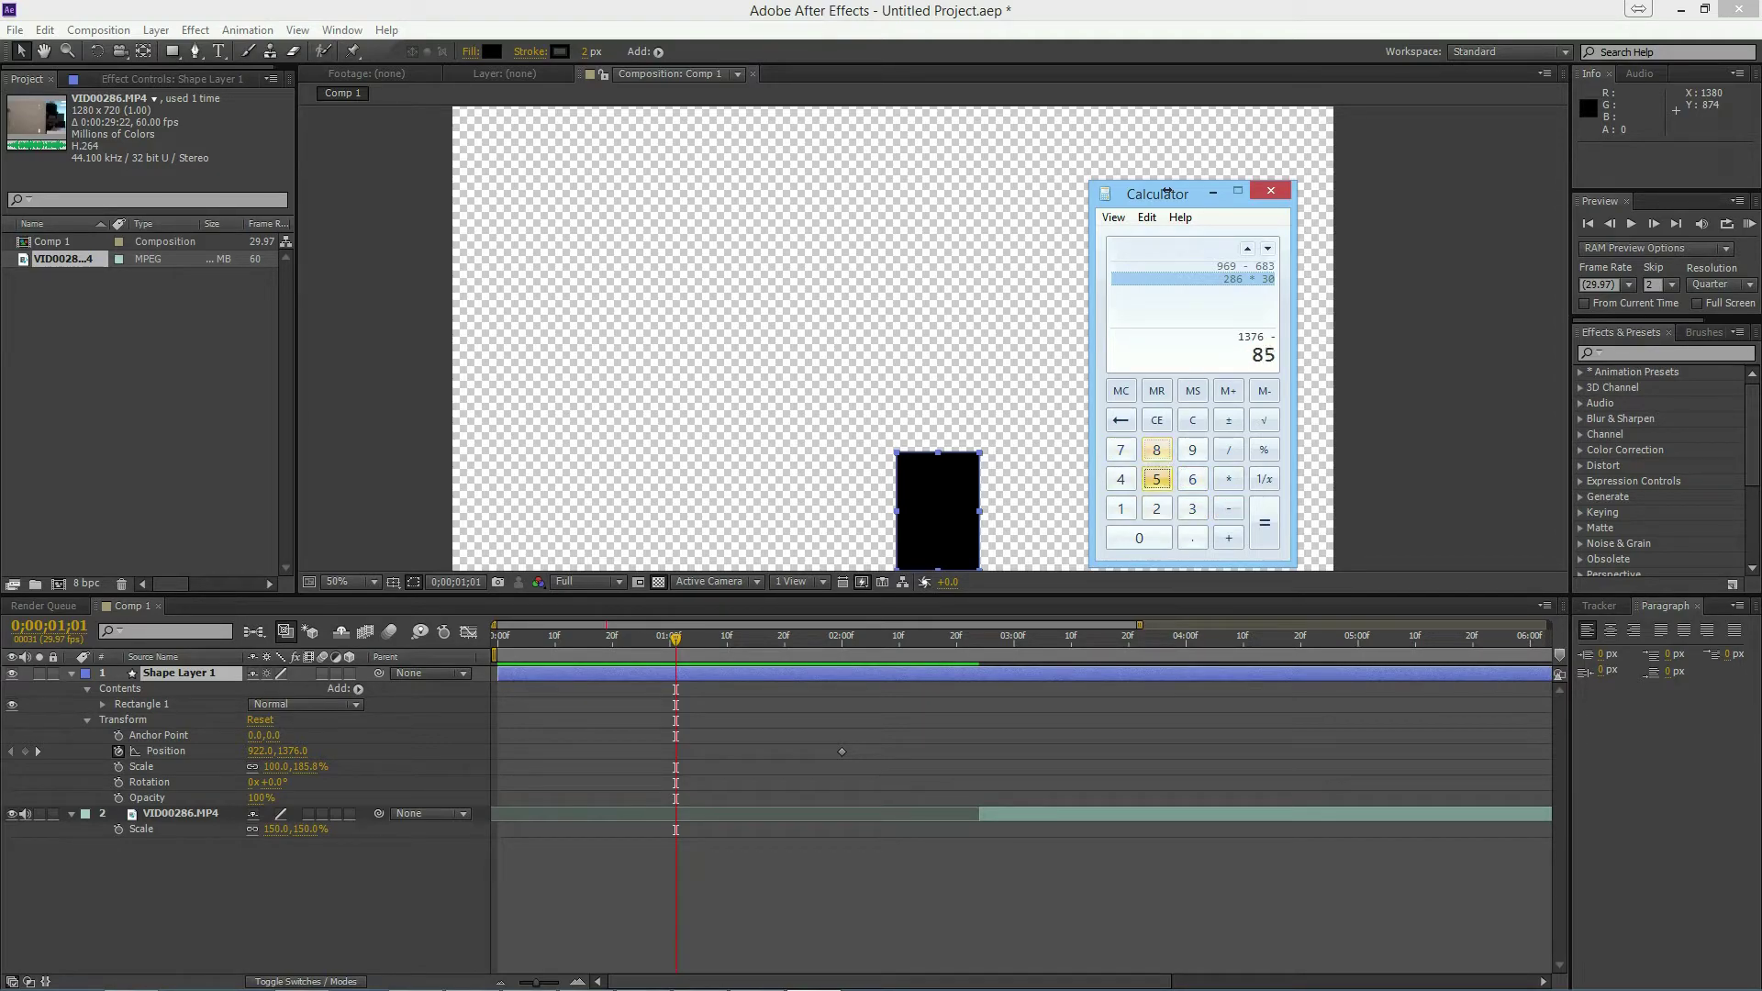
text(80)
key(Return)
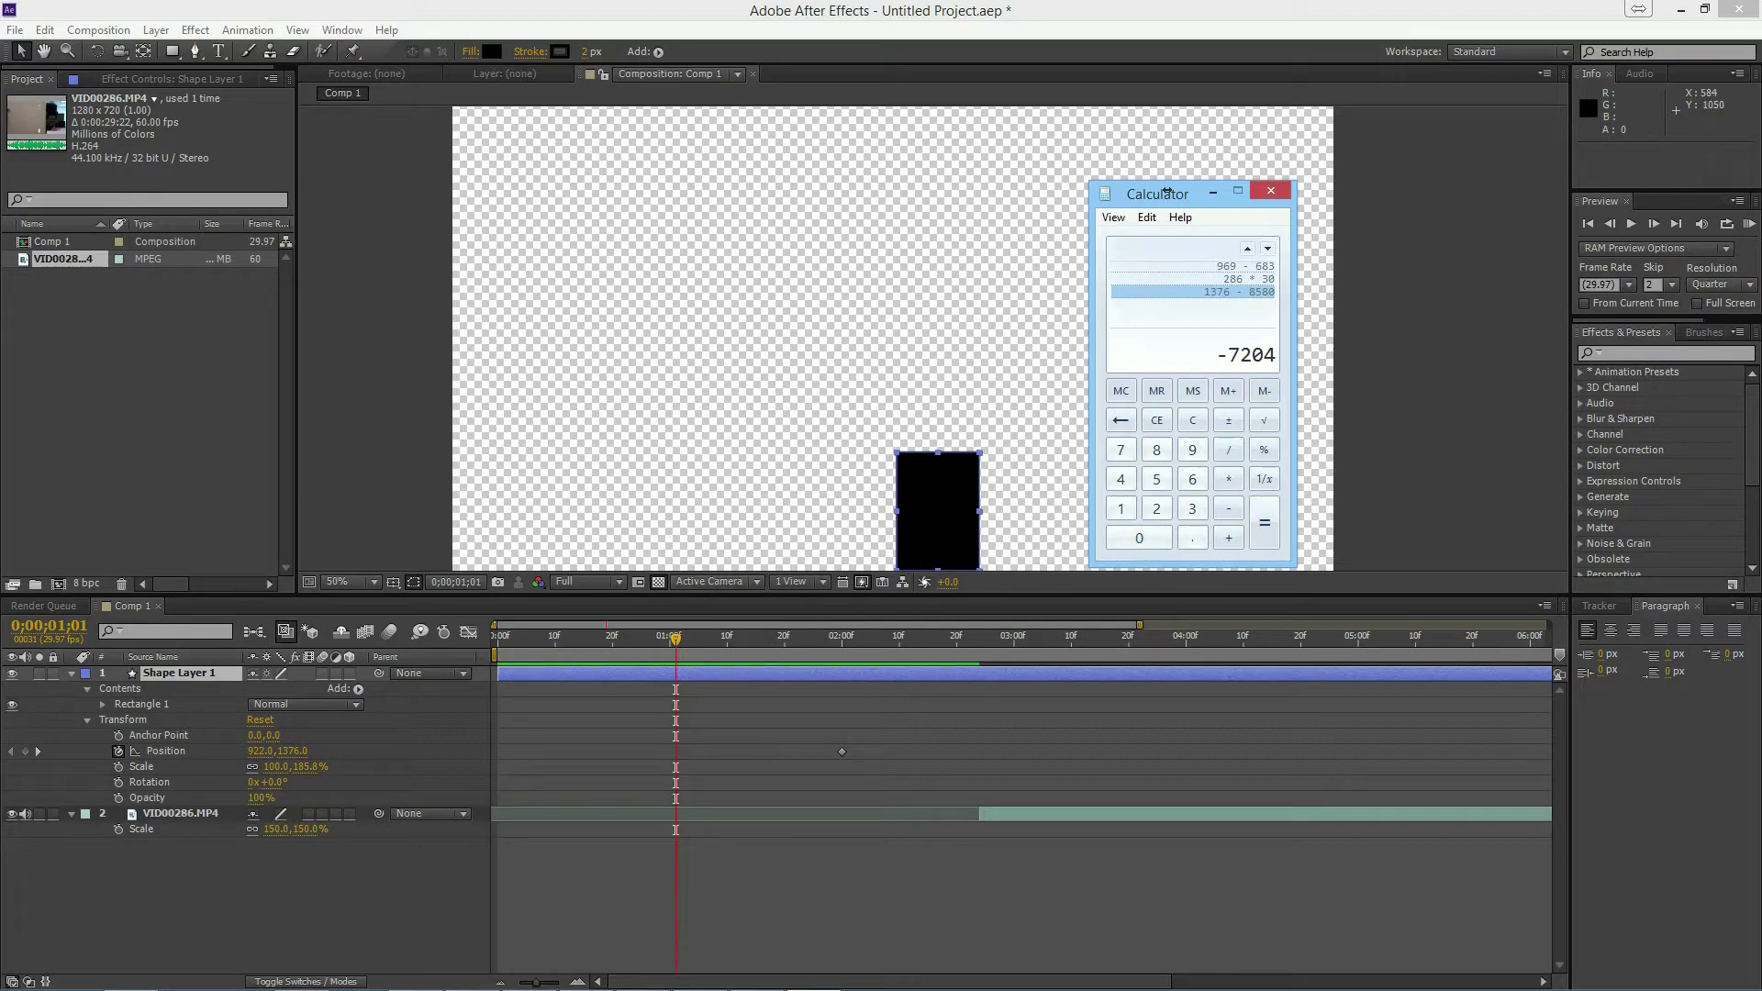
Switch back to After Effects and keyframe the rectangle's vertical Position at -7204 on frame 0;00;01;00
key(alt+Tab)
key(Page_Up)
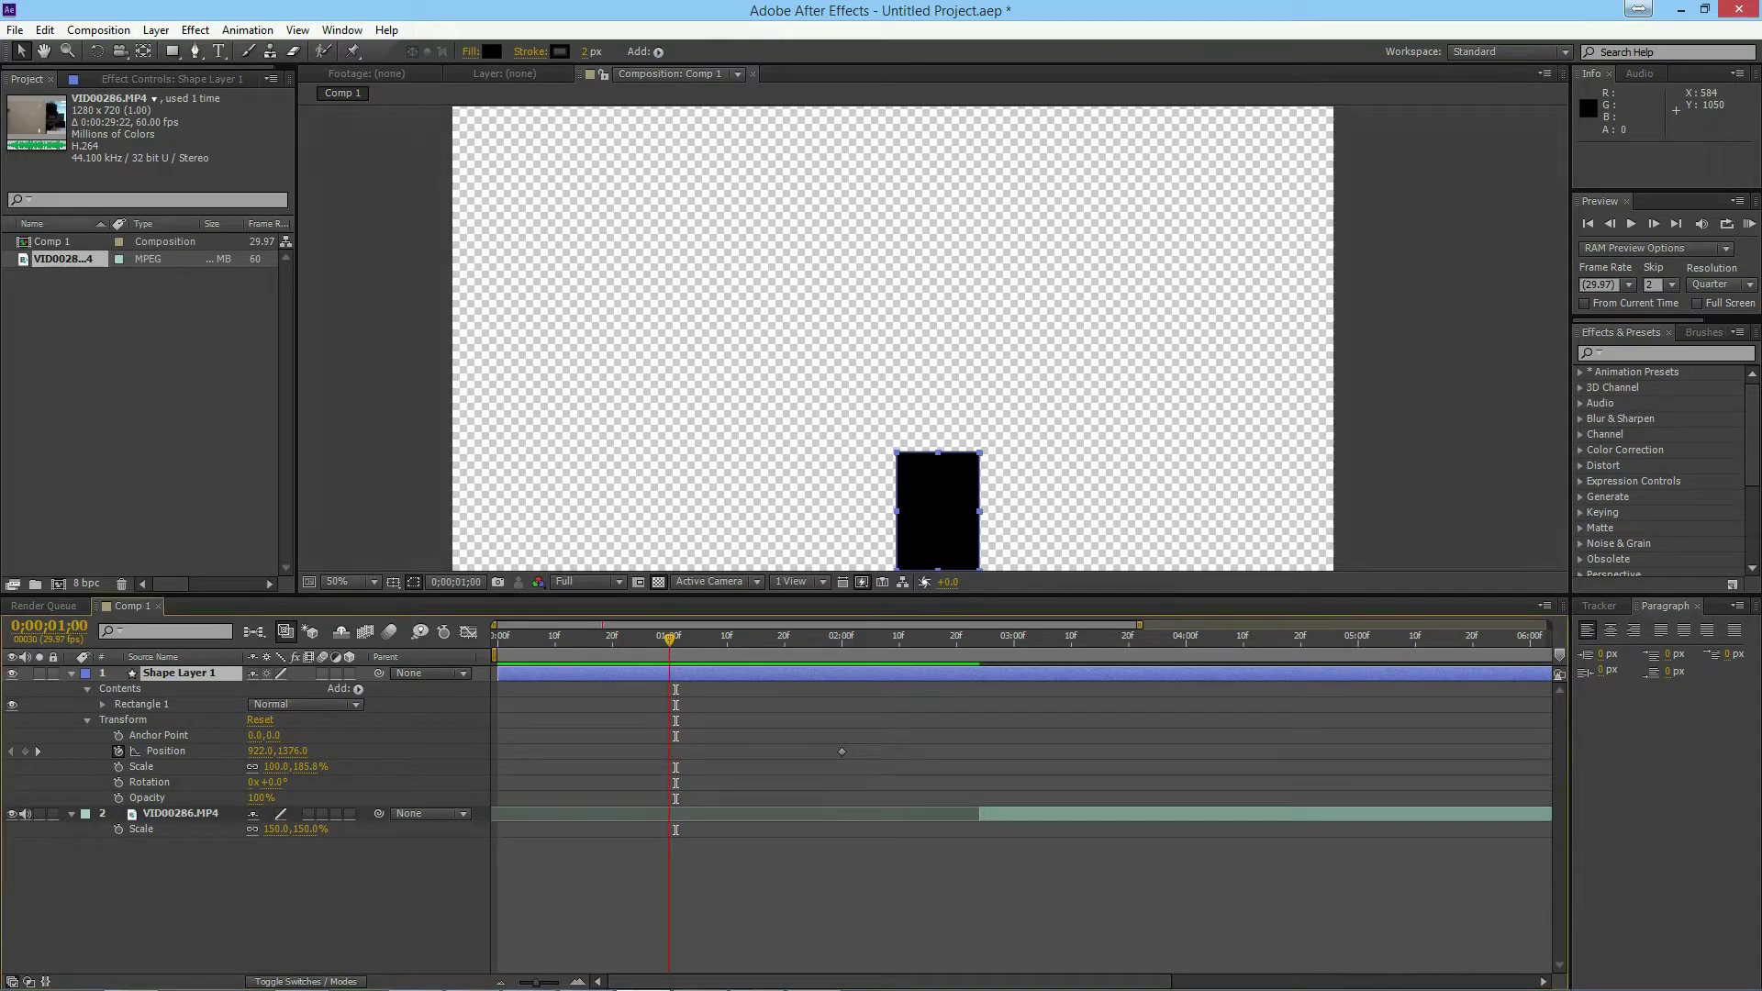
click(290, 751)
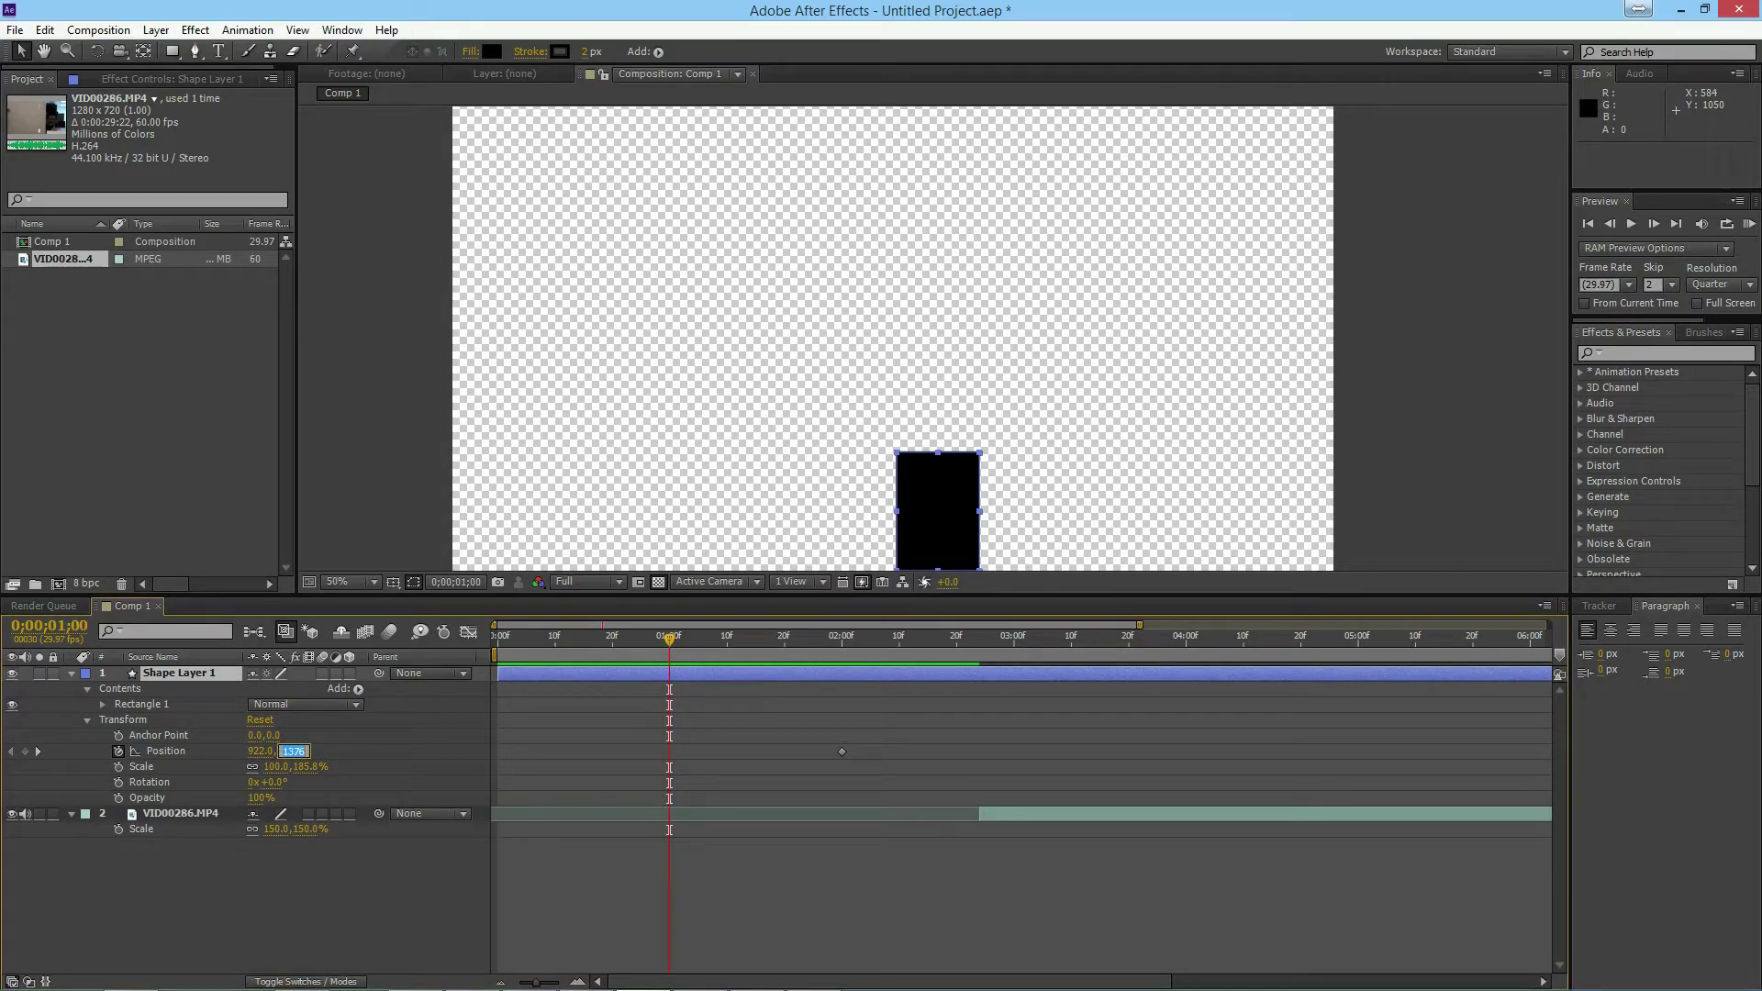
text(-7204)
key(Return)
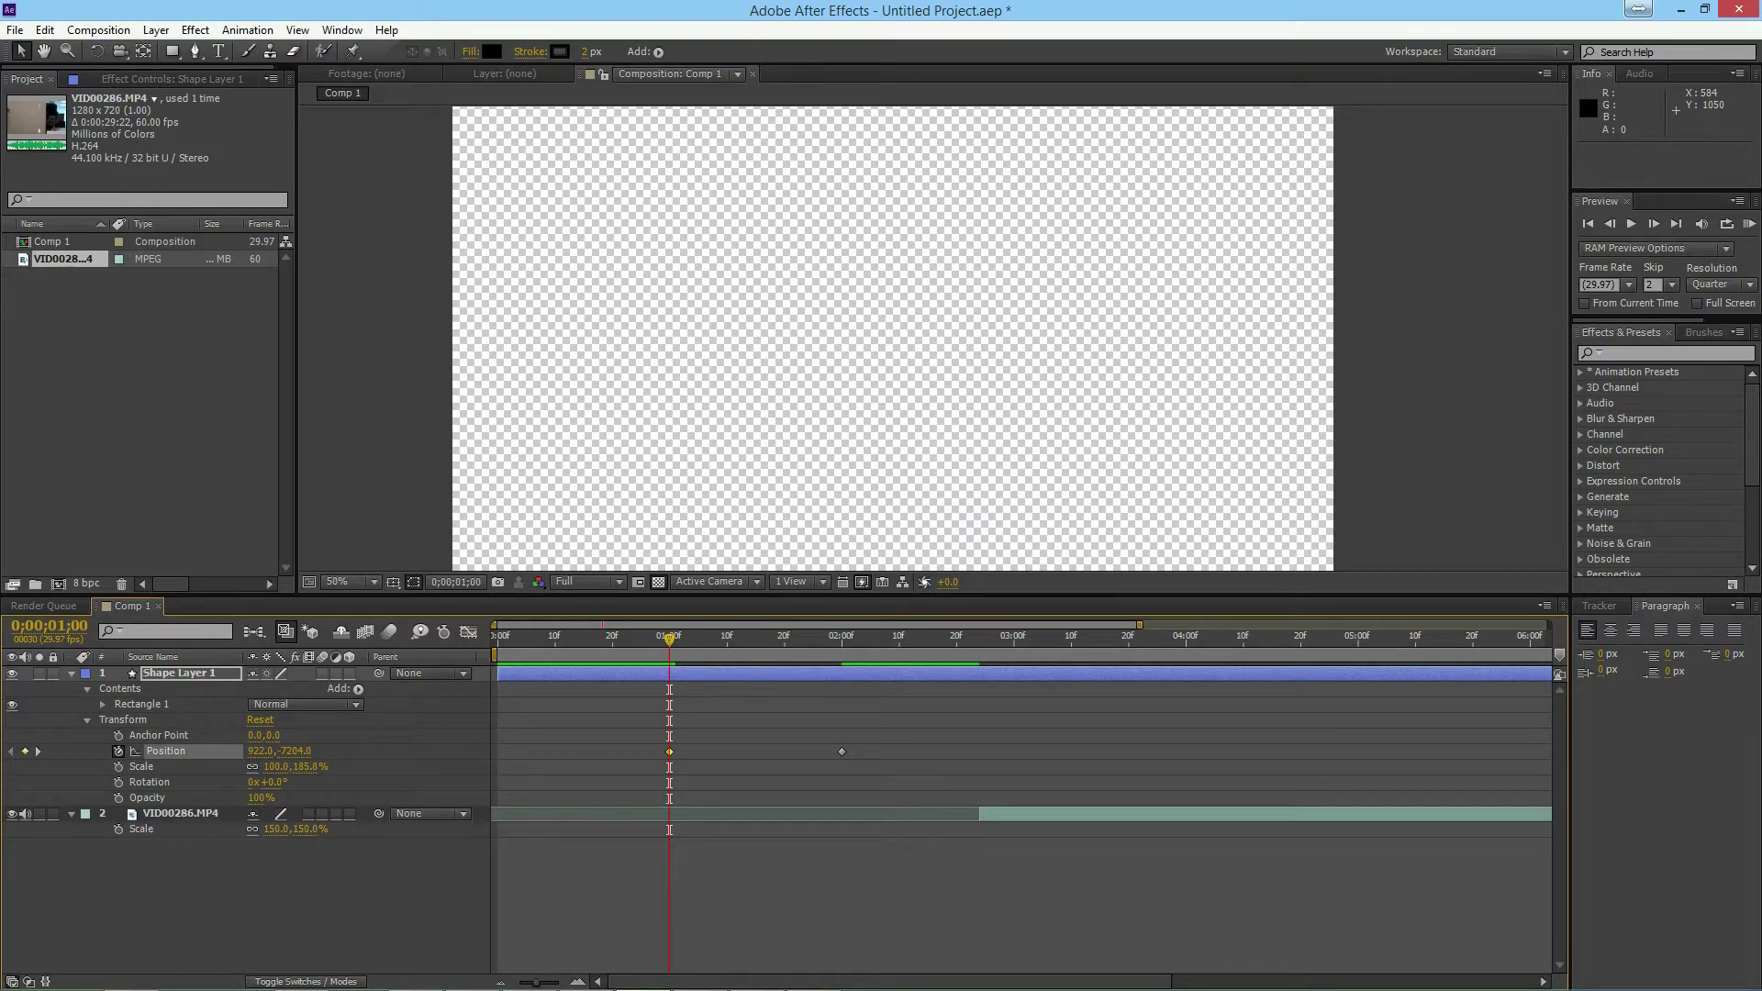
Scrub between the two Position keyframes and run RAM previews to check the rectangle's fall
mouse_move(670, 637)
mouse_down()
mouse_move(775, 637)
mouse_move(669, 637)
mouse_up()
drag(669, 637, 784, 637)
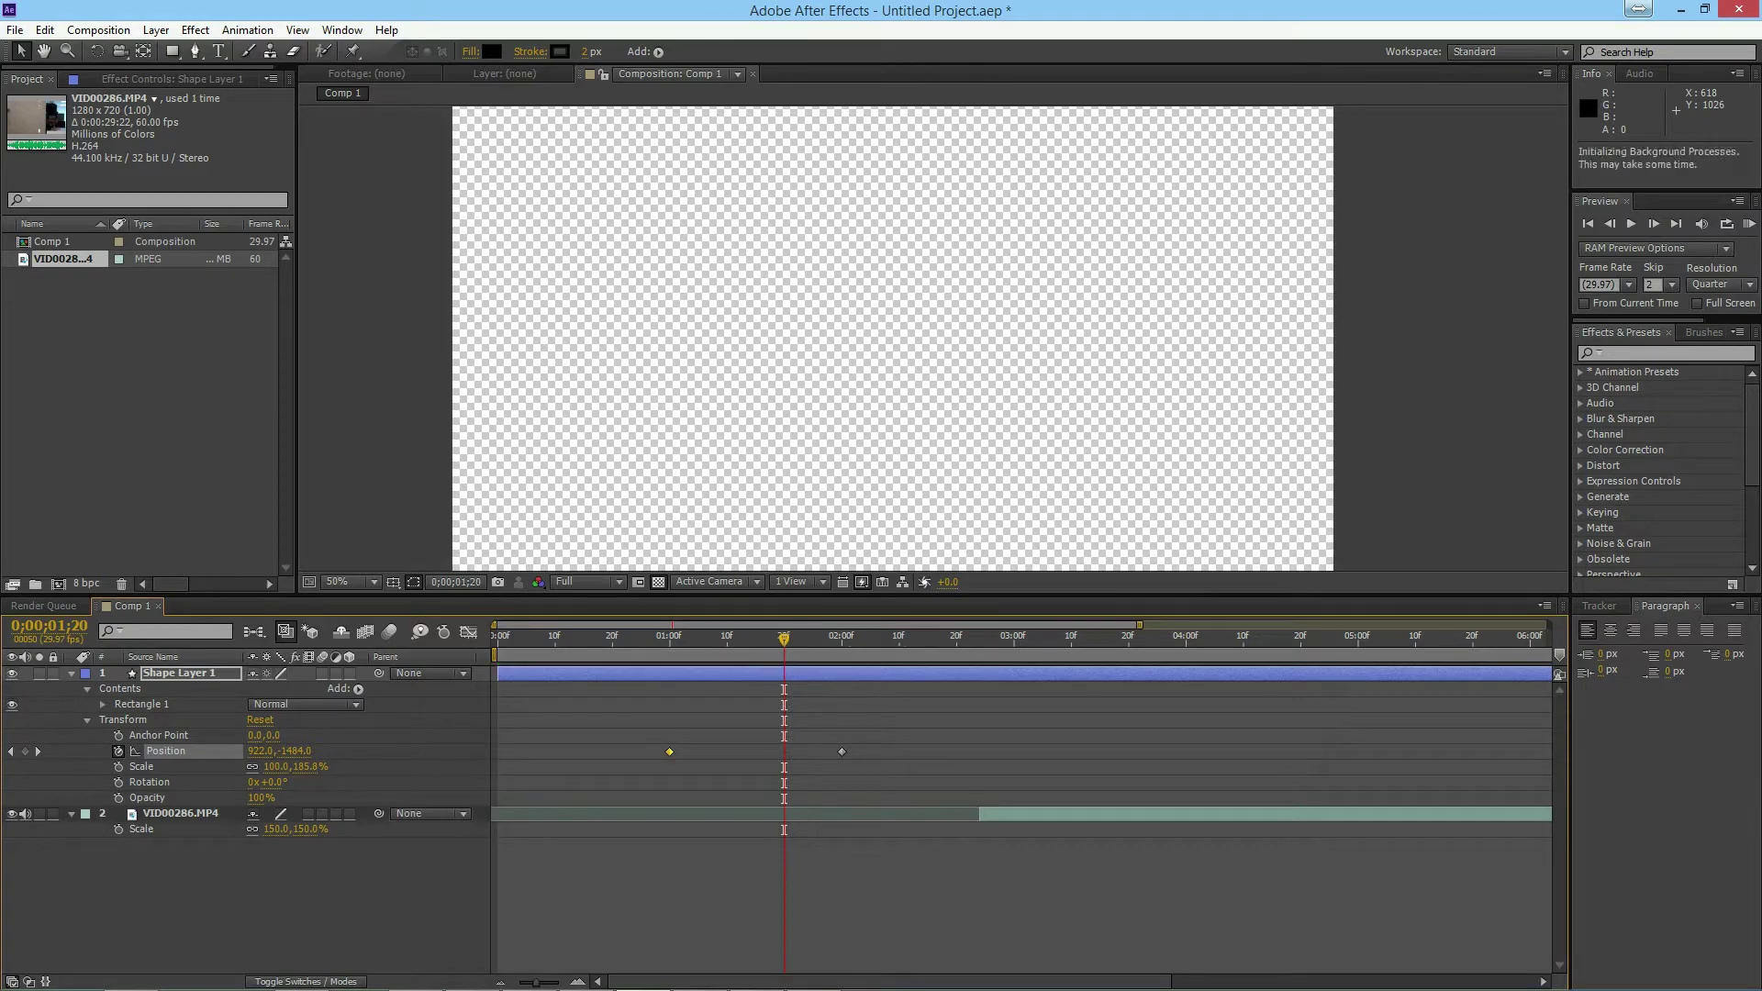
key(KP_0)
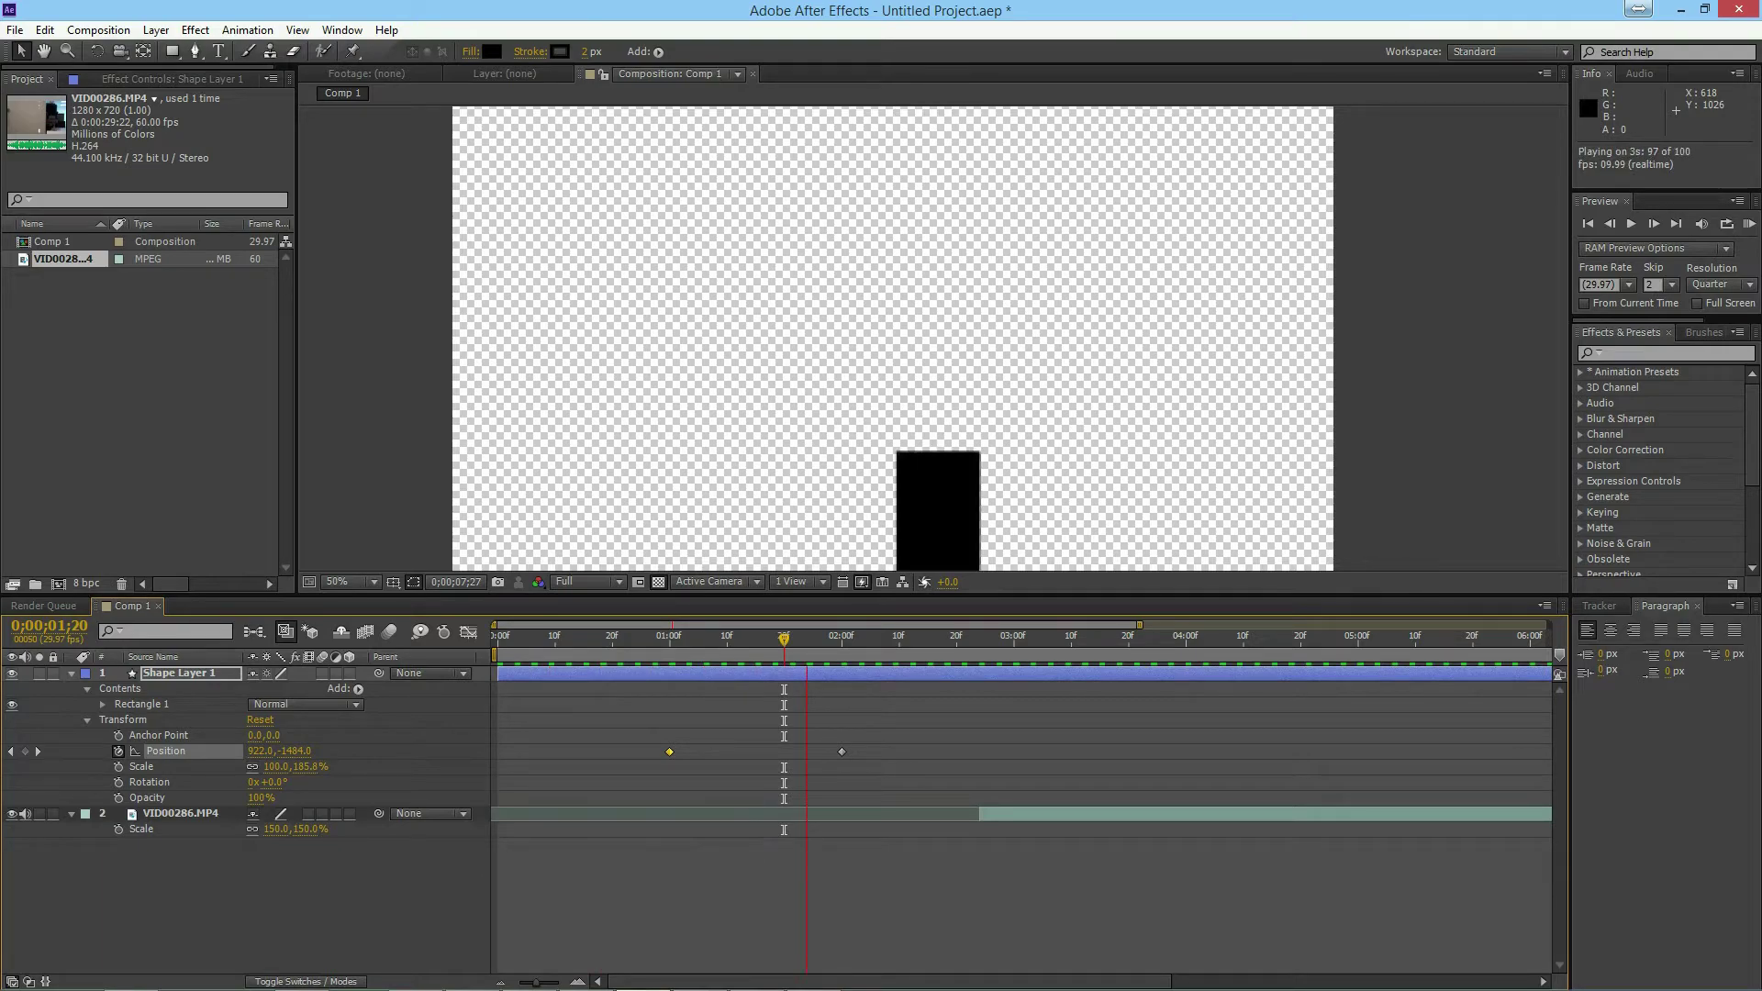
key(space)
drag(784, 638, 663, 637)
key(KP_0)
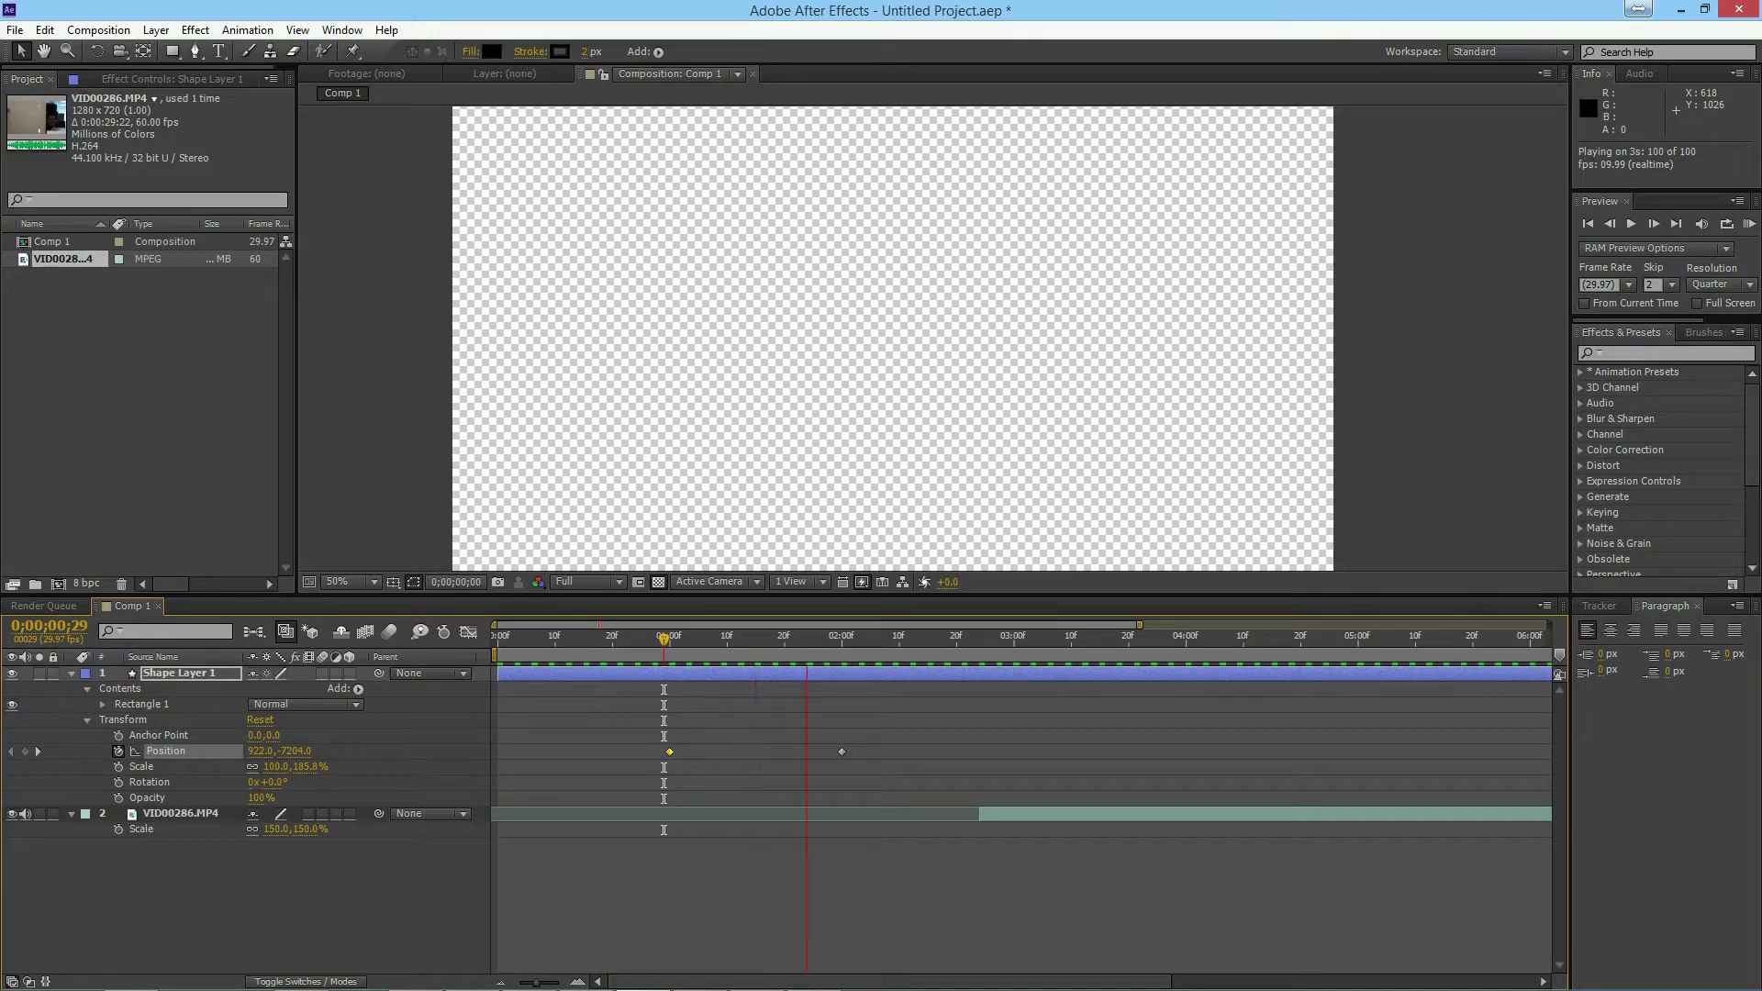
key(space)
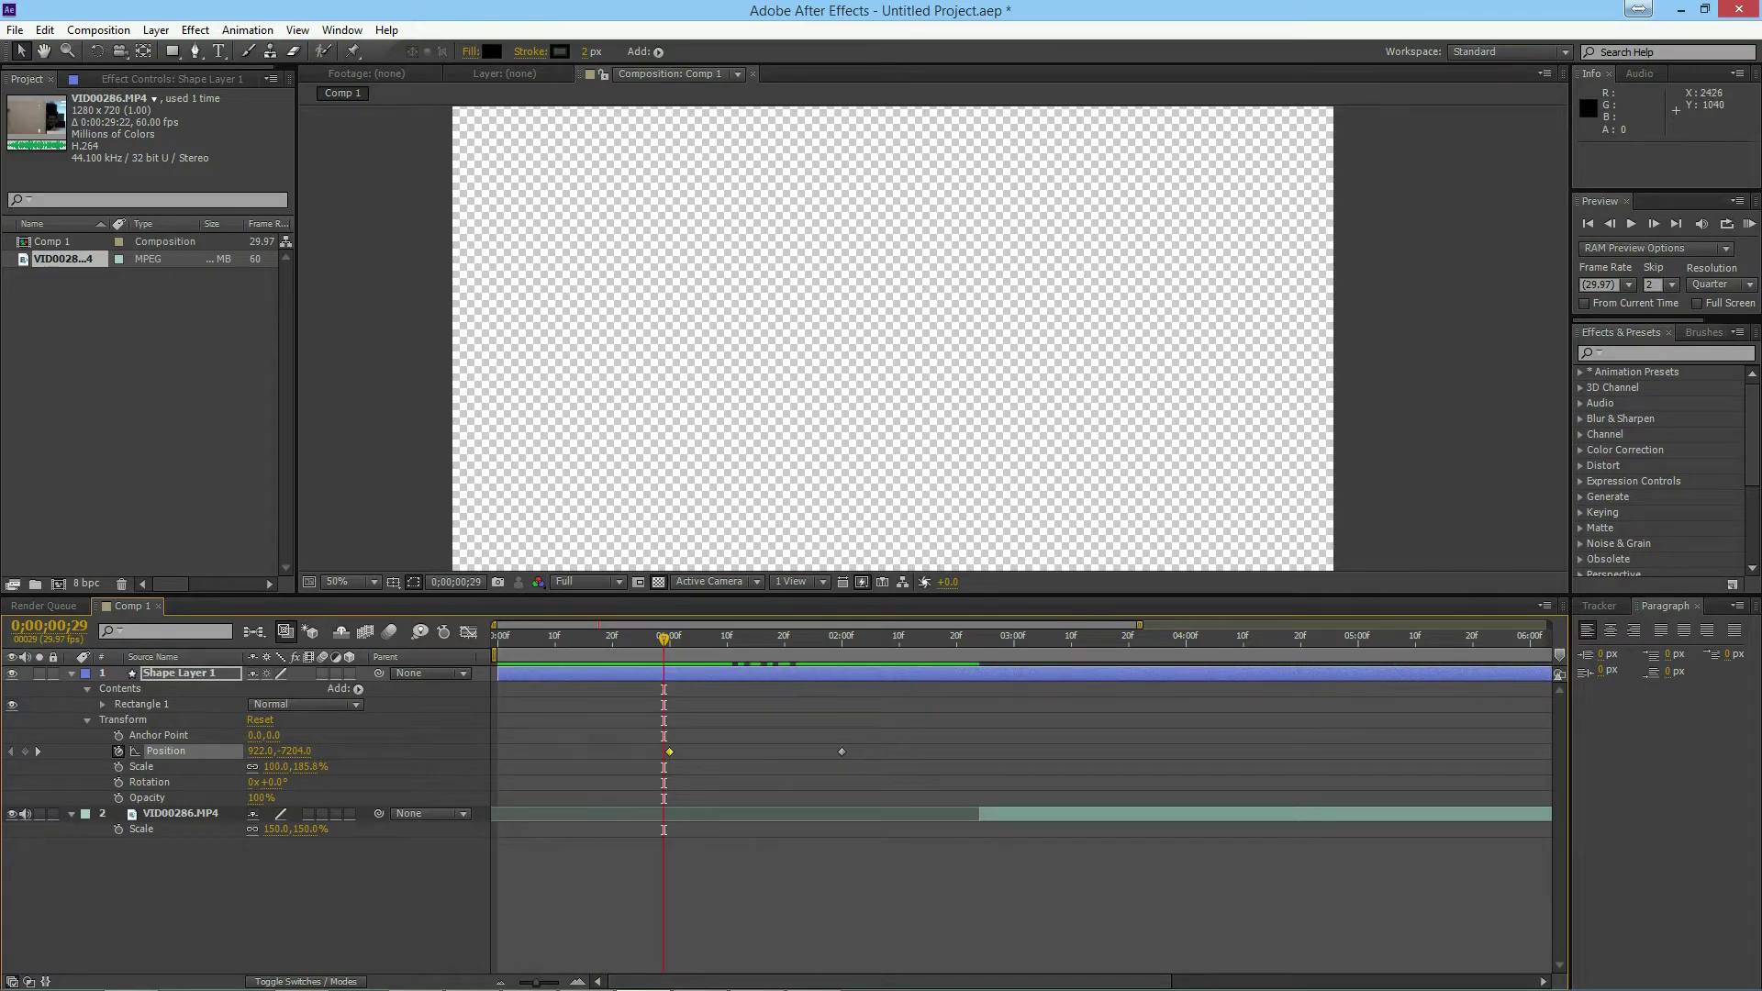
Set the RAM preview's frame Skip to 0 and preview the falling rectangle again
click(1657, 285)
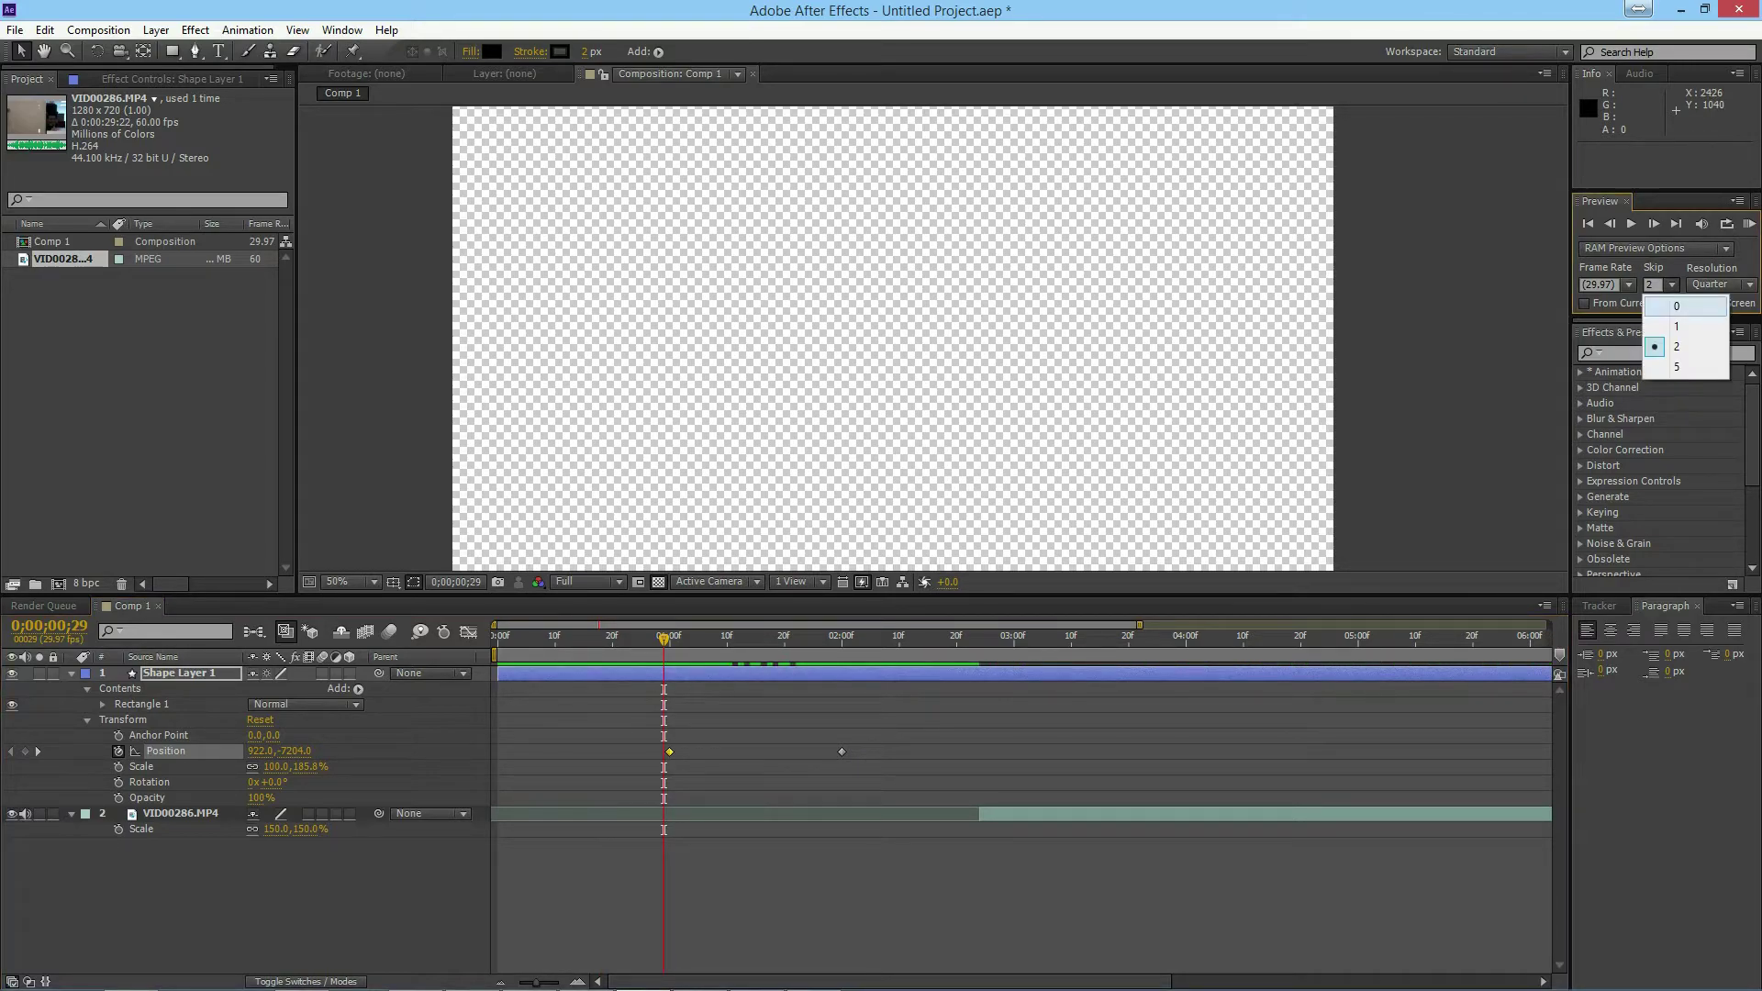
click(1661, 306)
key(KP_0)
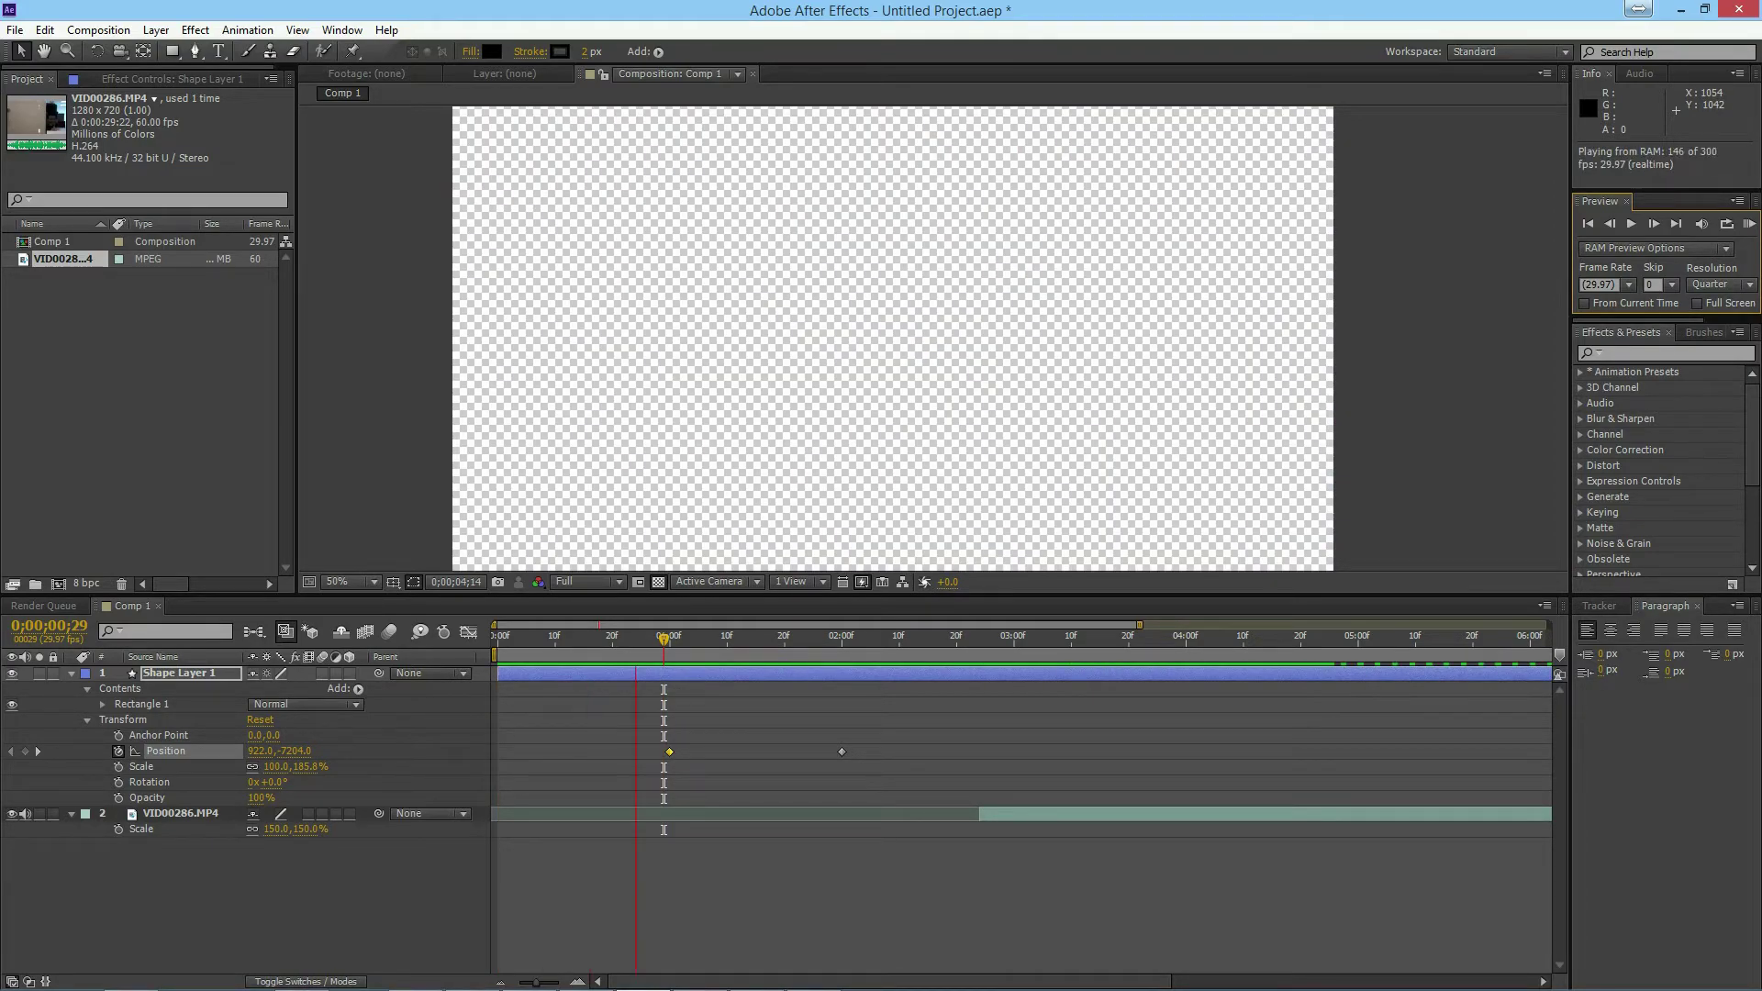
key(space)
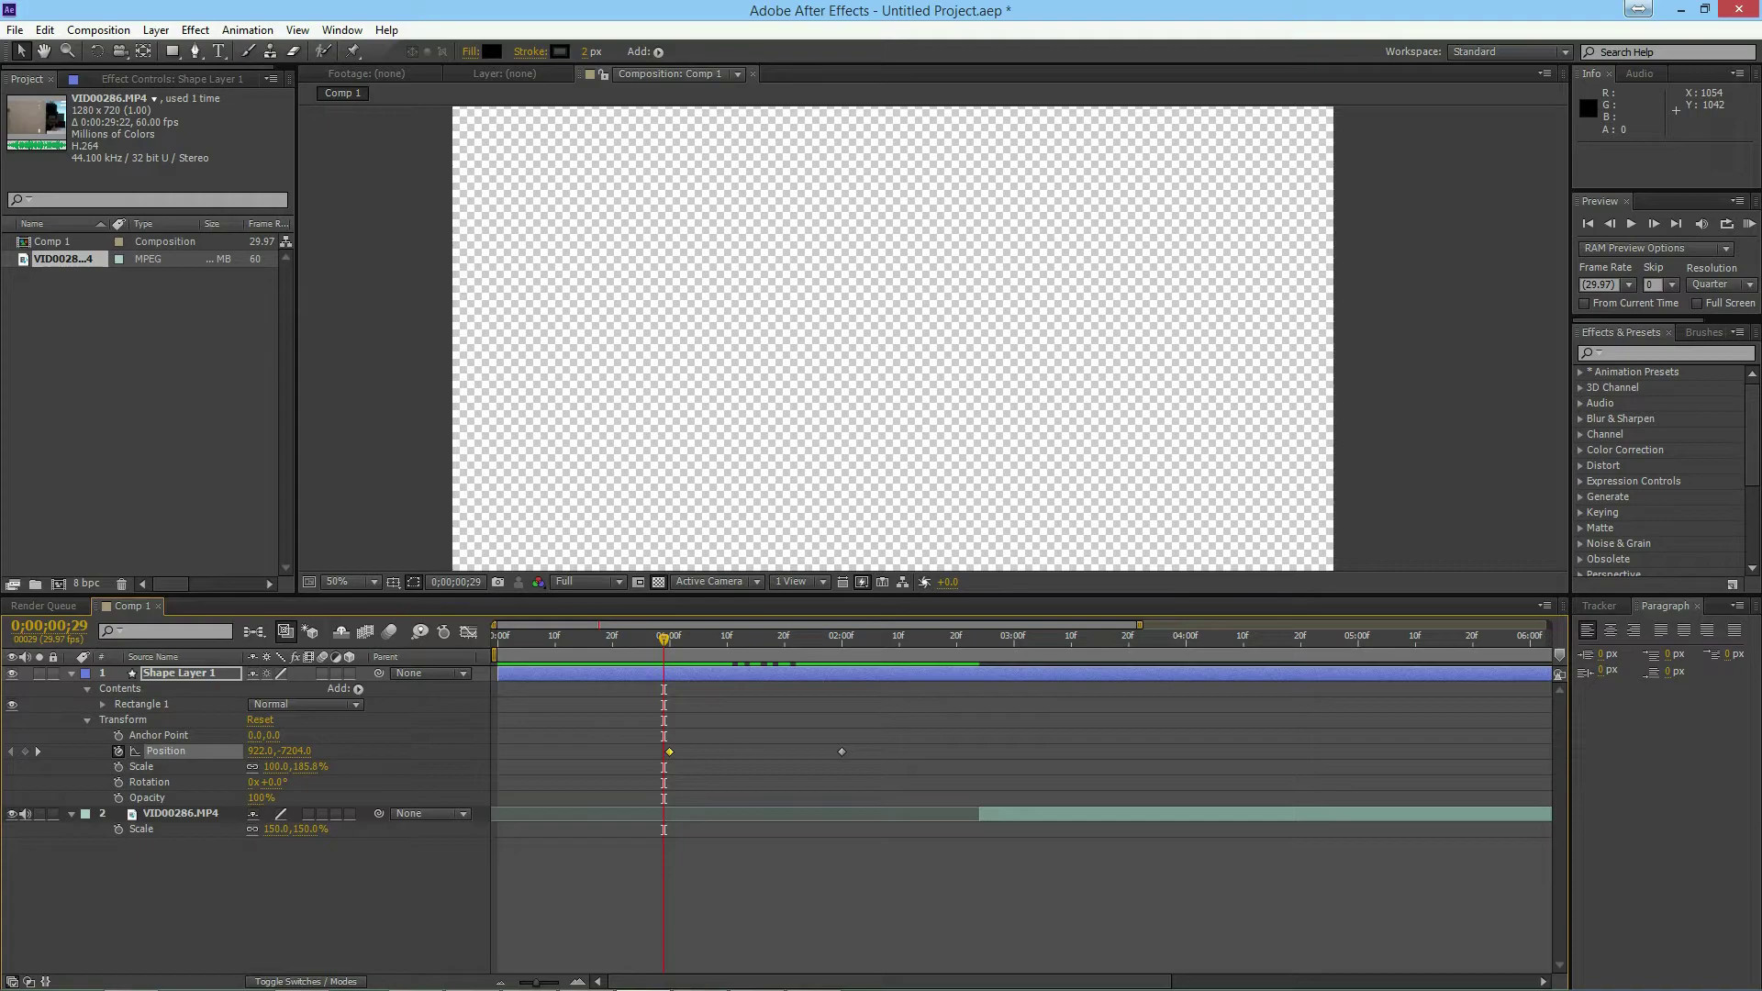
key(Page_Up)
key(Page_Up)
key(space)
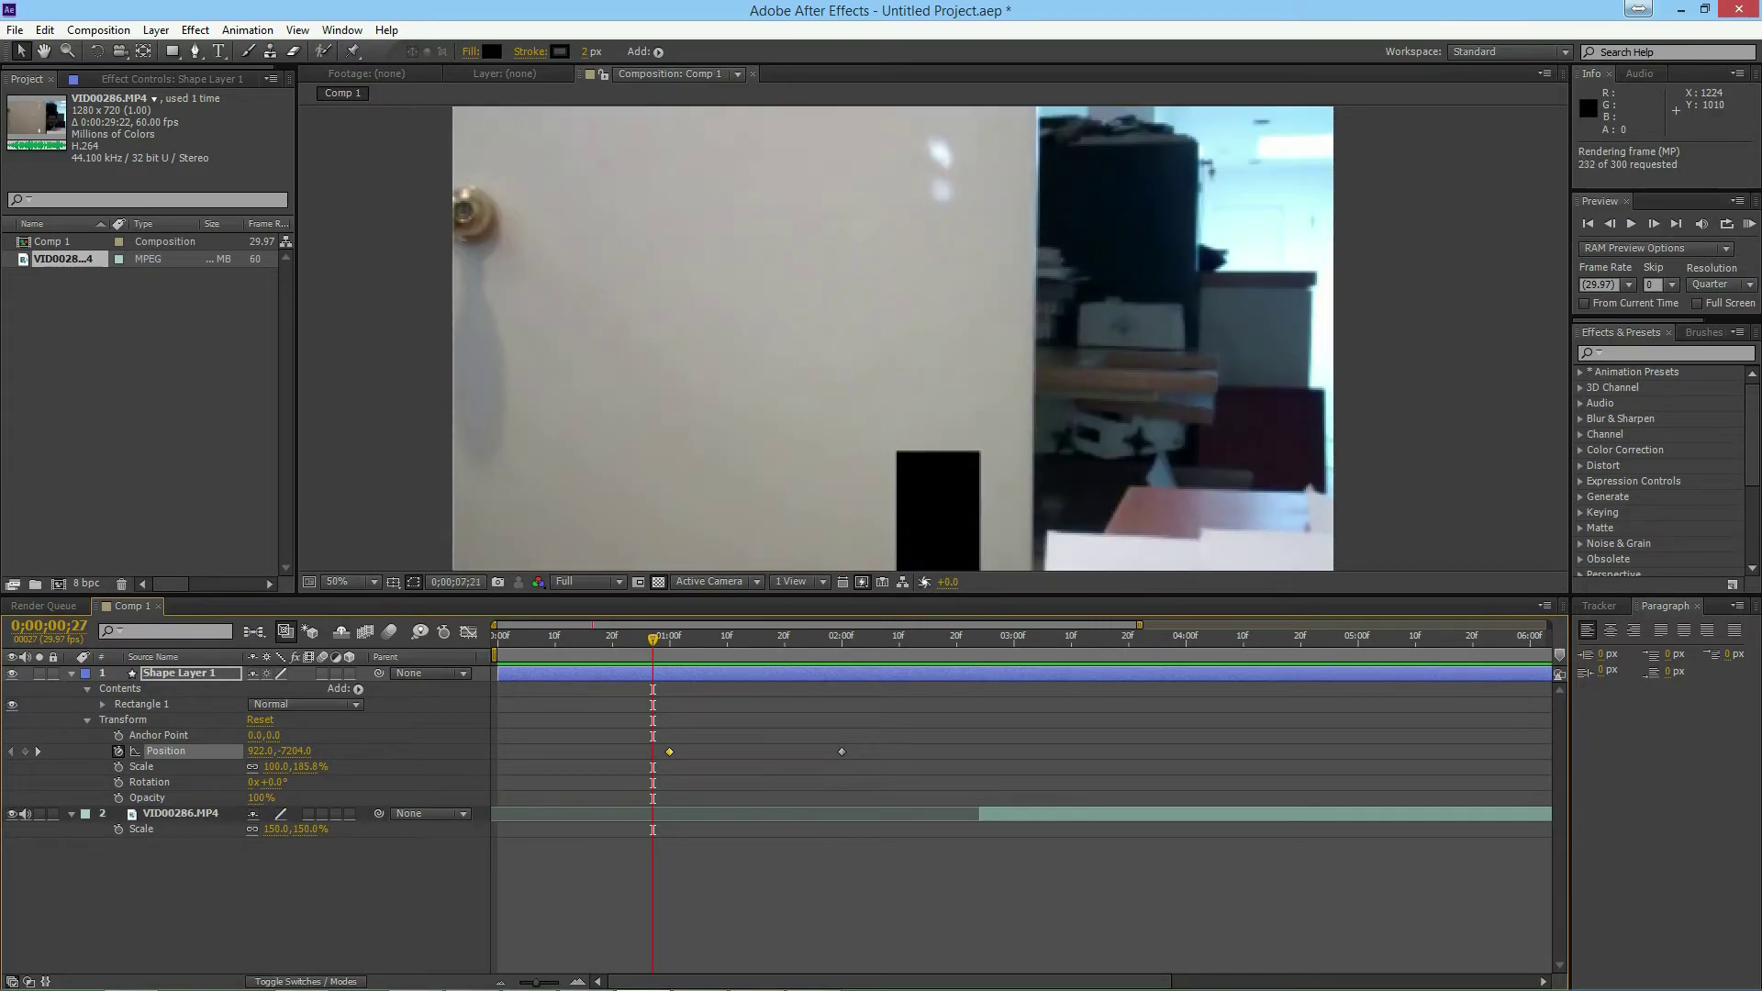
key(space)
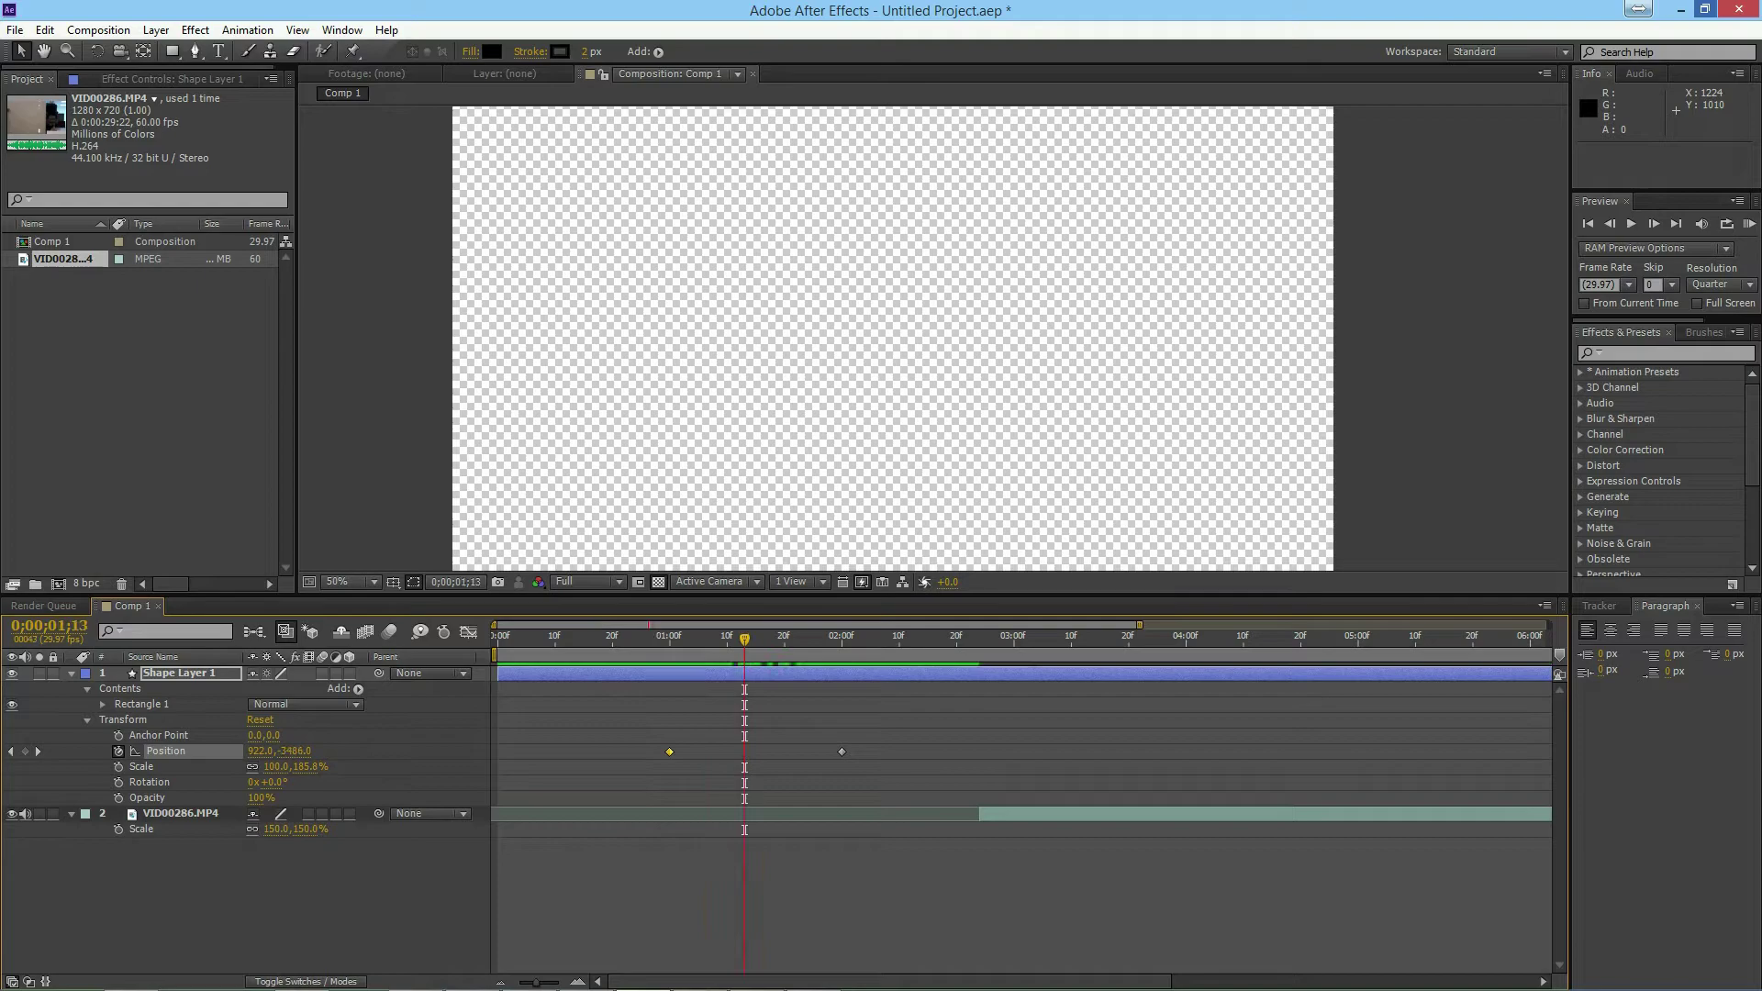
key(Page_Down)
key(Page_Down)
key(Page_Down)
Switch to the Notepad notes and review the gravity speeds in pixels per frame for 1080p and 720p, then minimize them
click(584, 972)
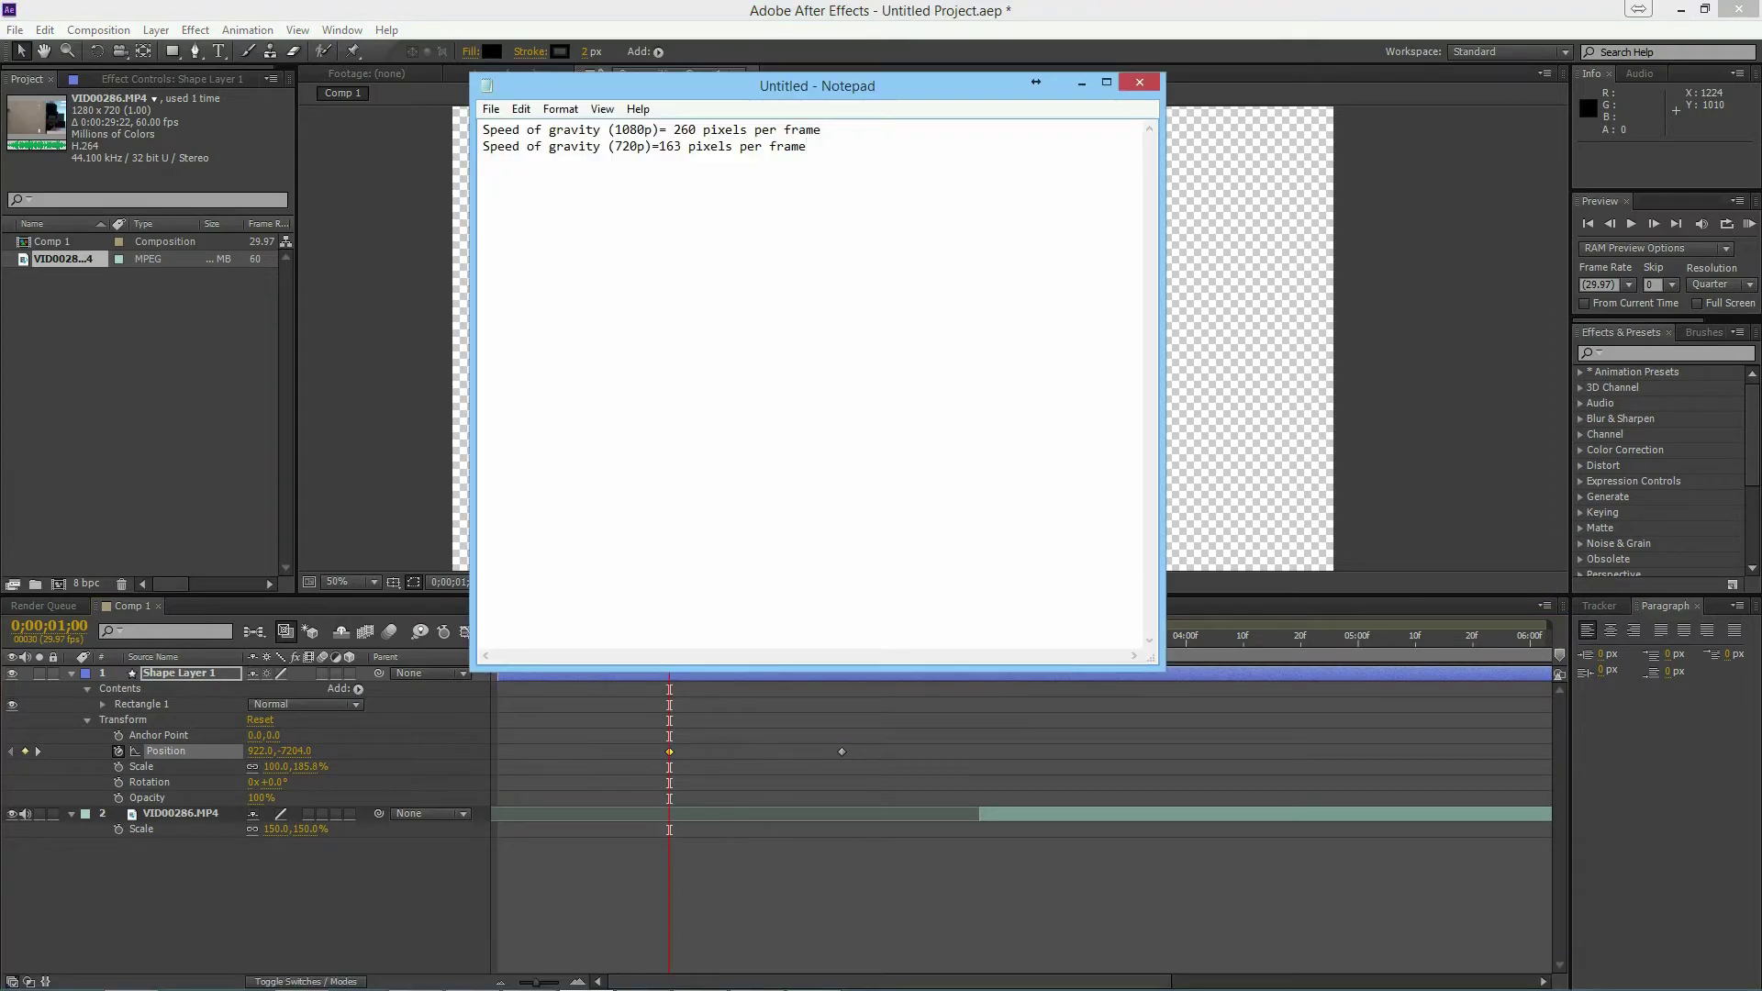
drag(817, 85, 896, 117)
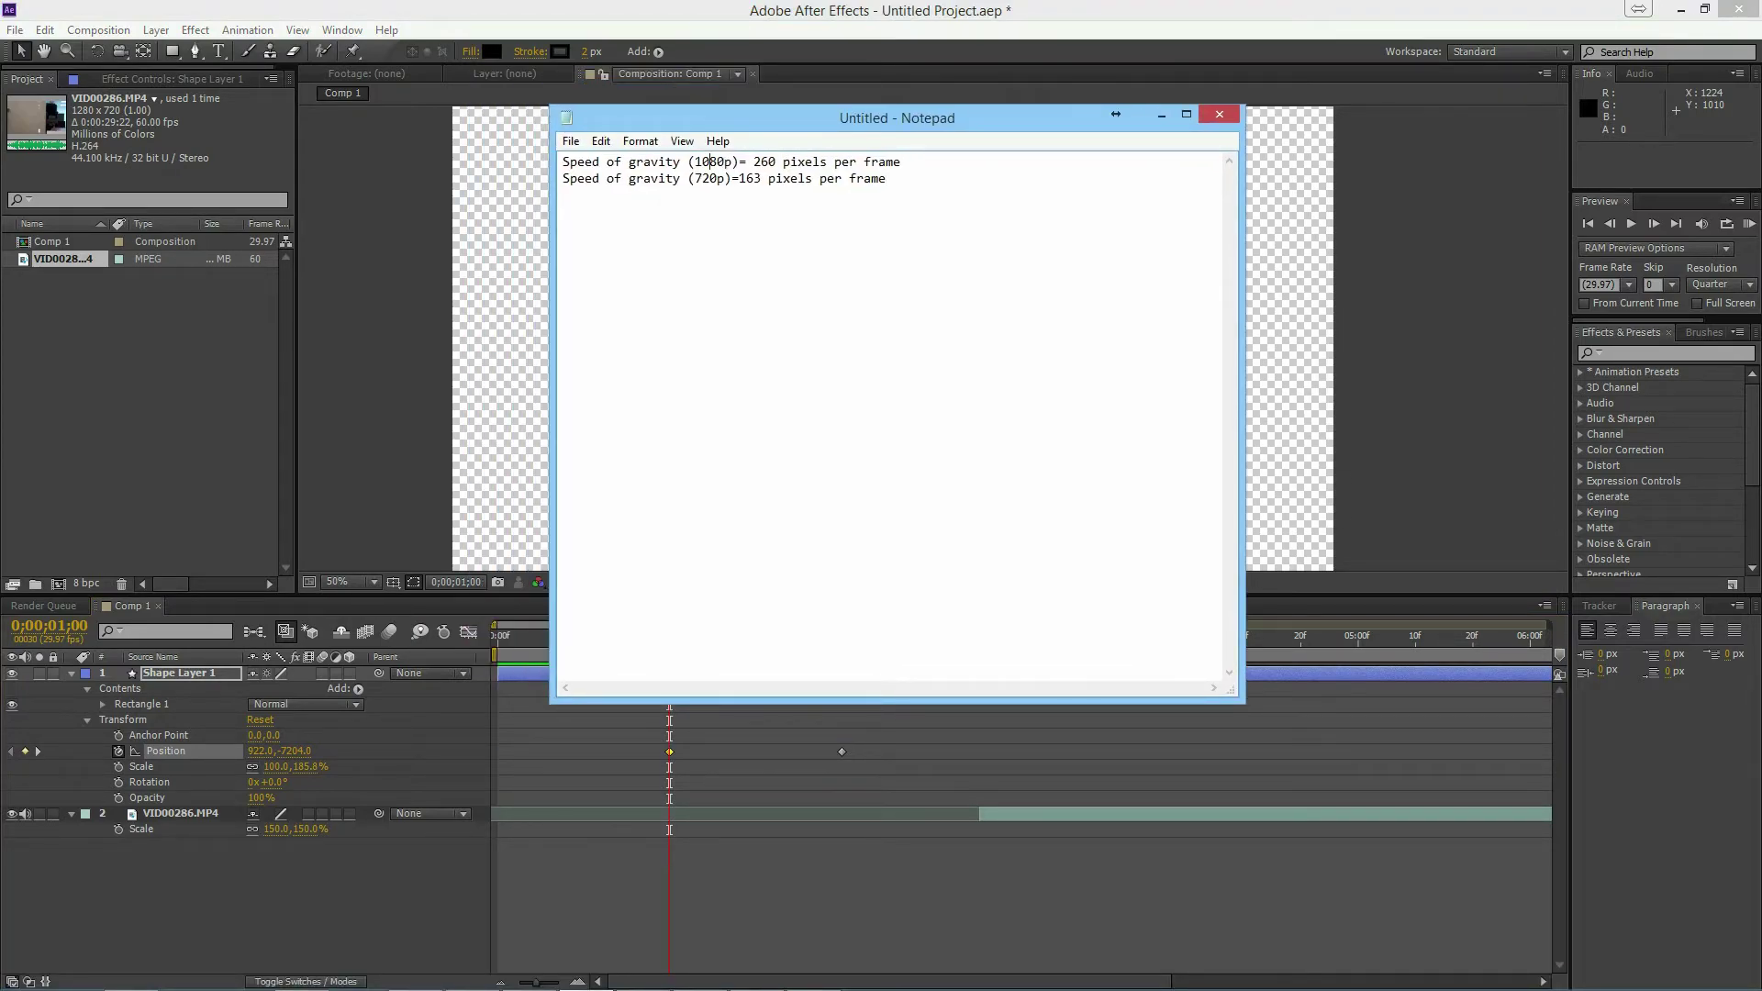
key(Down)
drag(753, 161, 776, 162)
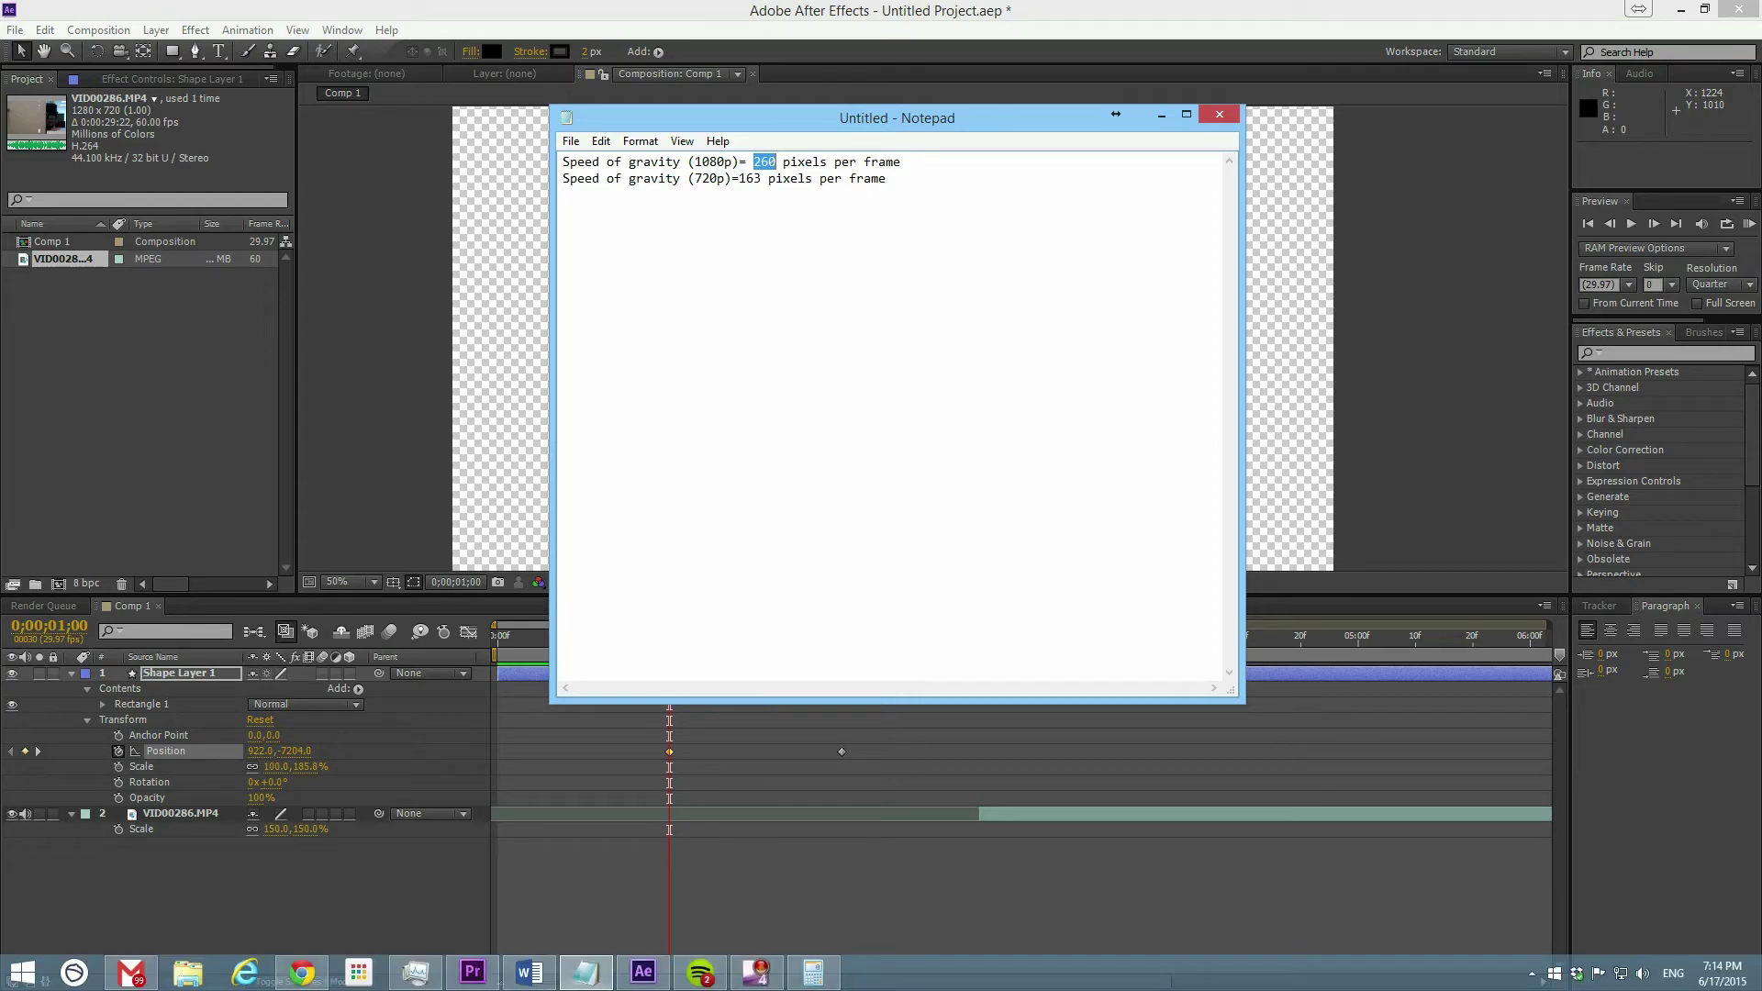
drag(702, 178, 738, 178)
click(791, 178)
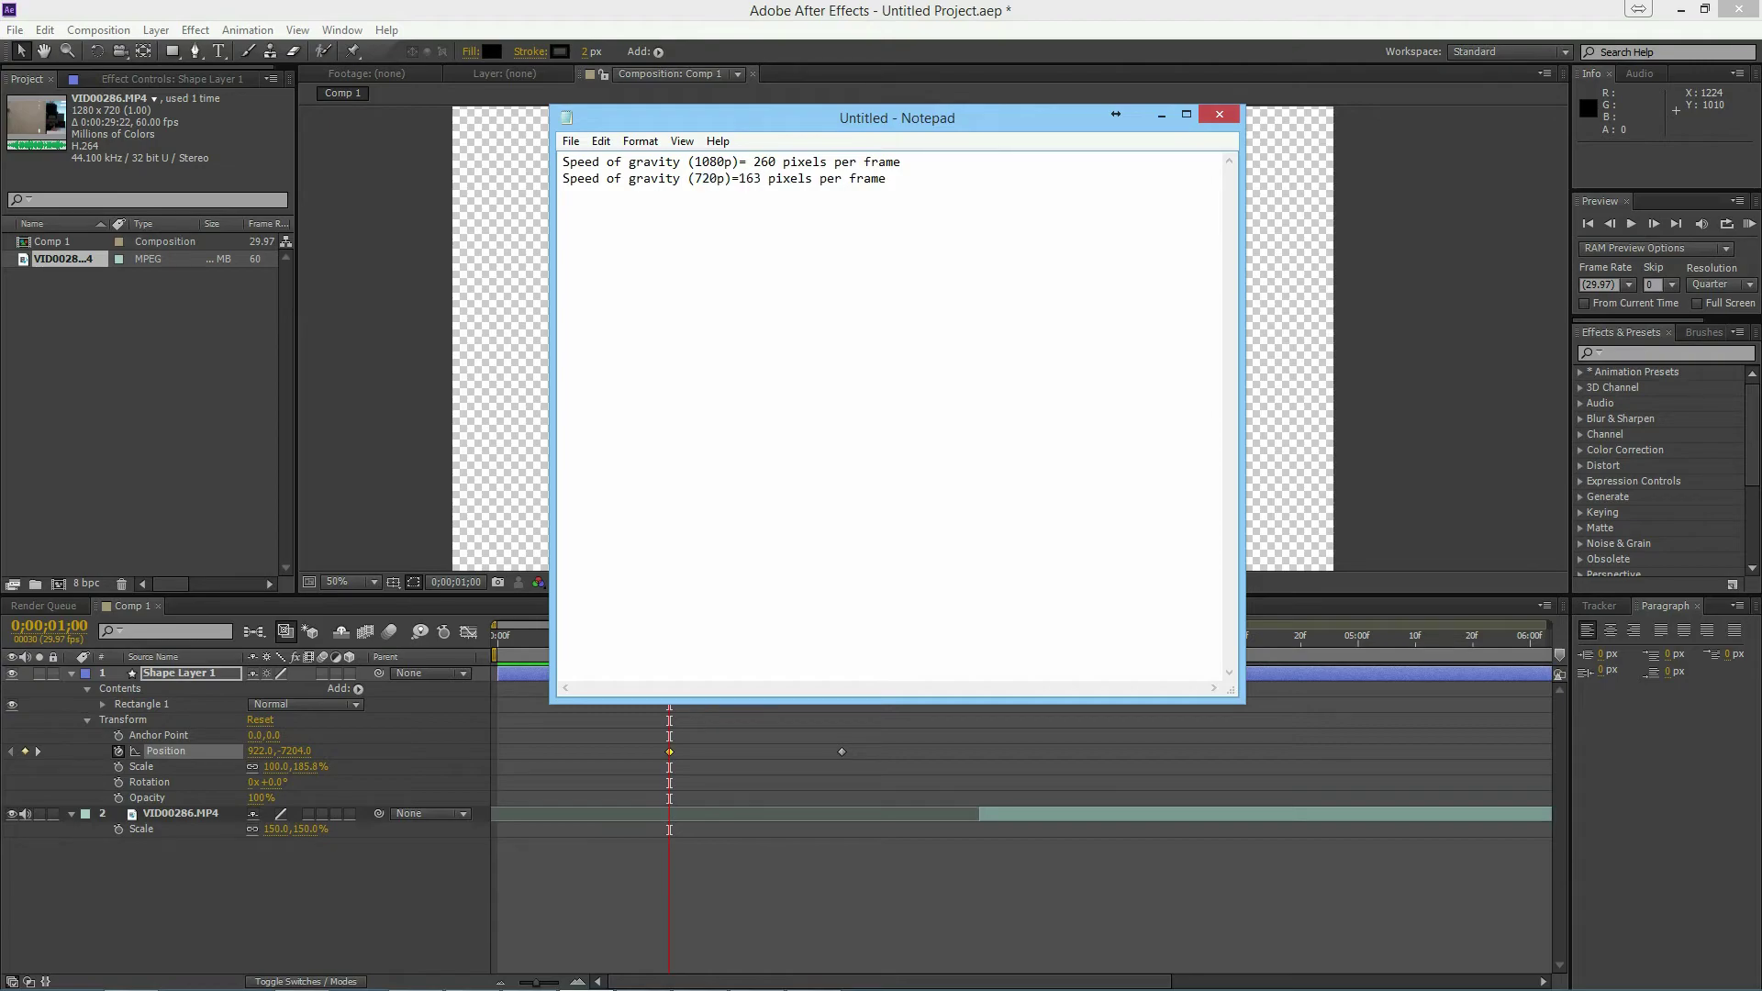
drag(917, 118, 1191, 593)
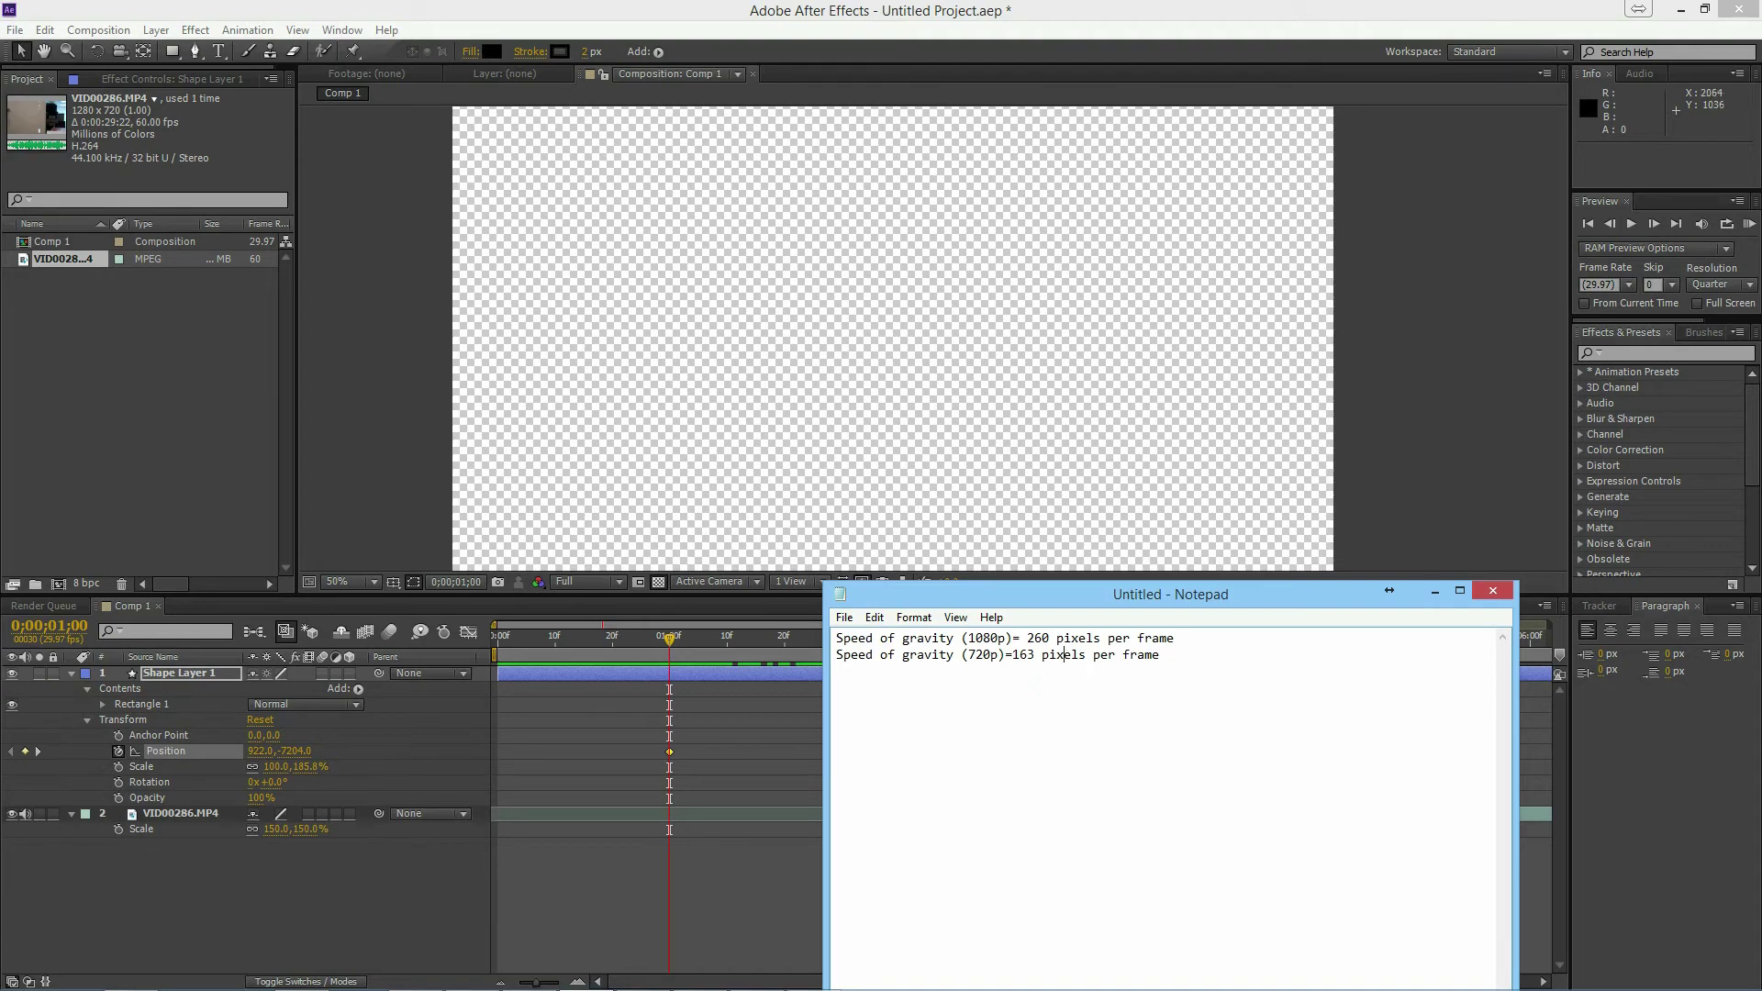
click(1435, 591)
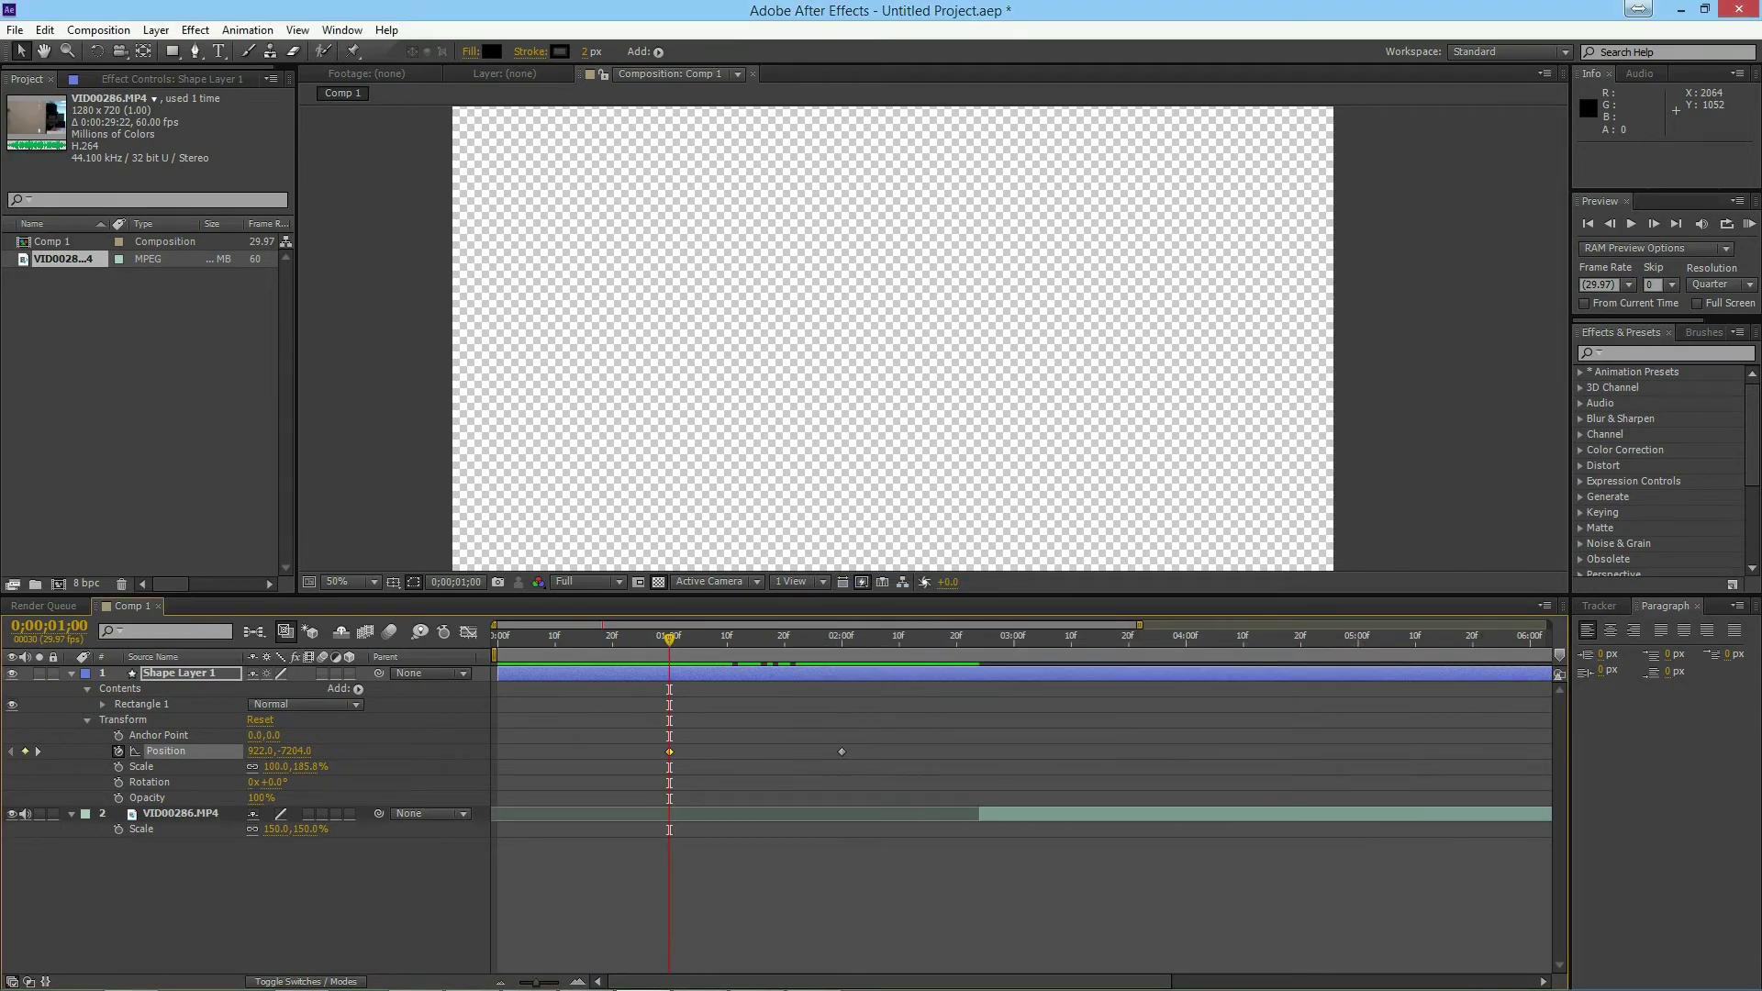
Scrub from the 0;00;01;00 keyframe to 0;00;01;26 to examine the rectangle's fall
drag(669, 639, 819, 639)
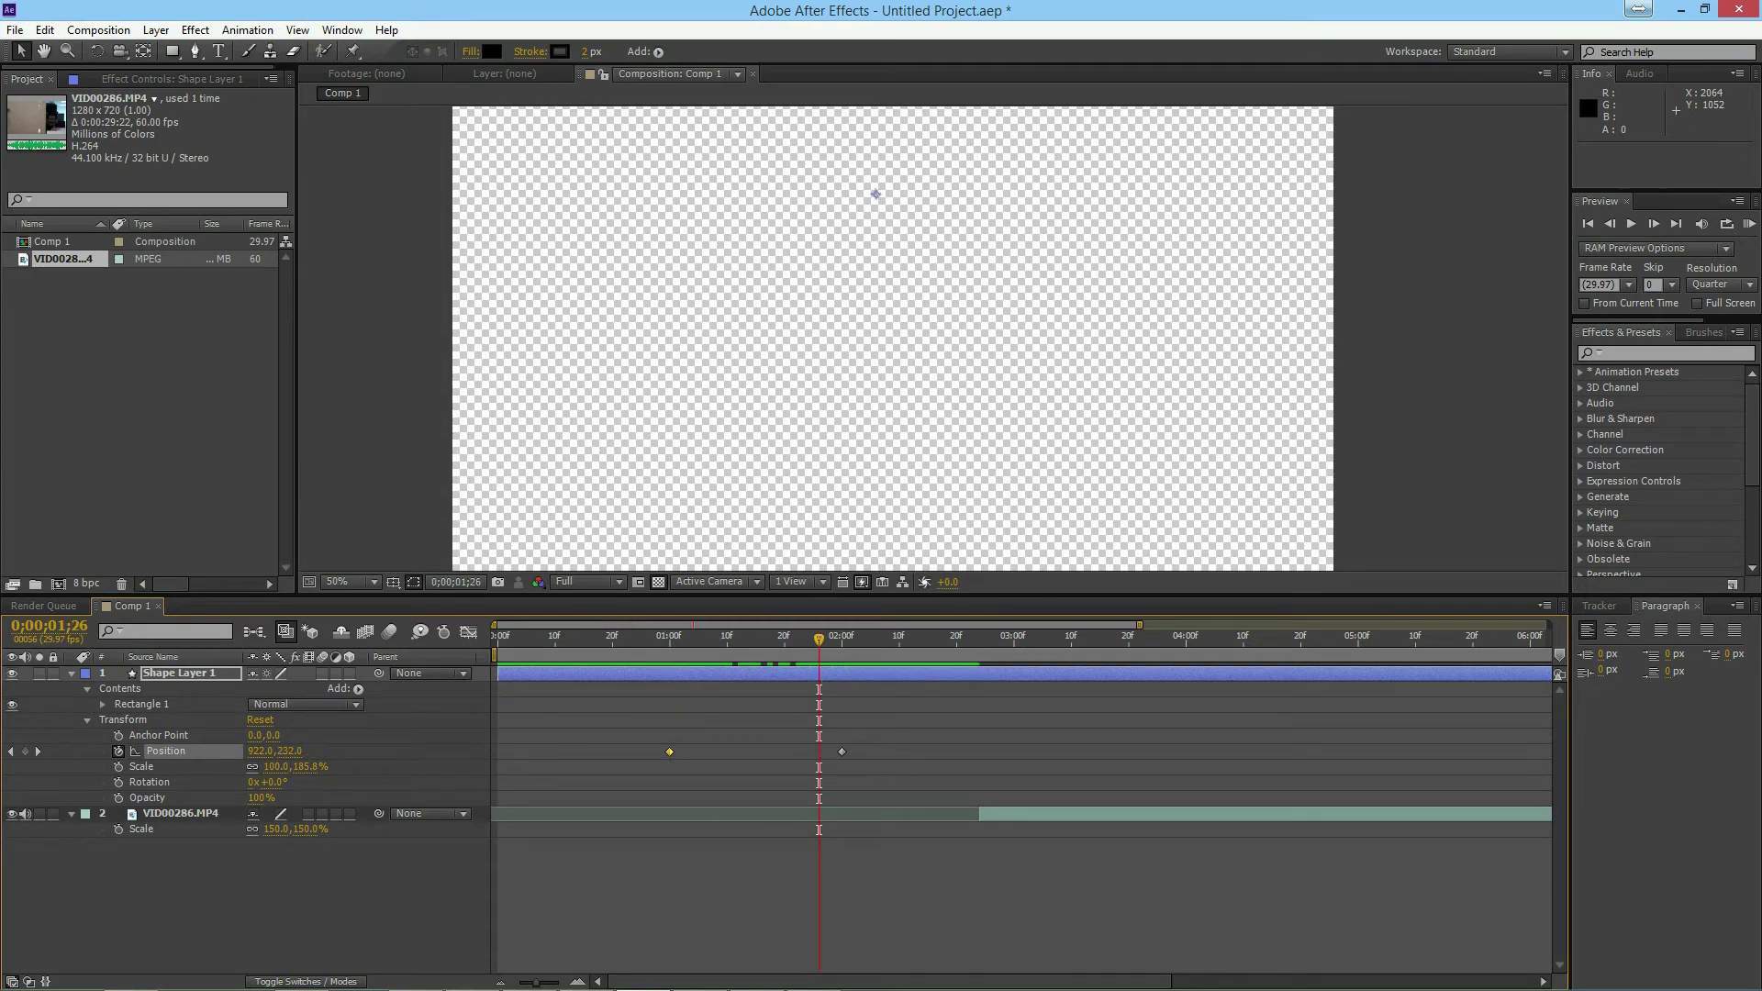